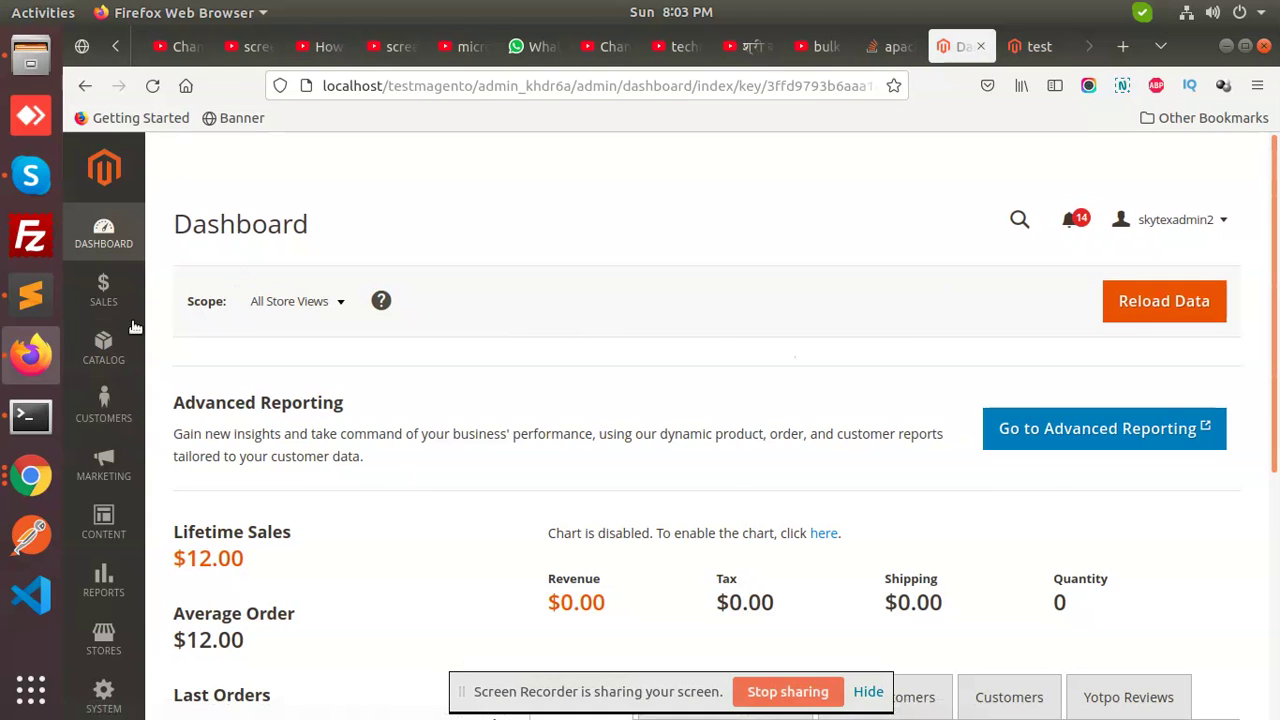
Step: Start a new configurable product from the catalog's product list
click(103, 347)
click(205, 248)
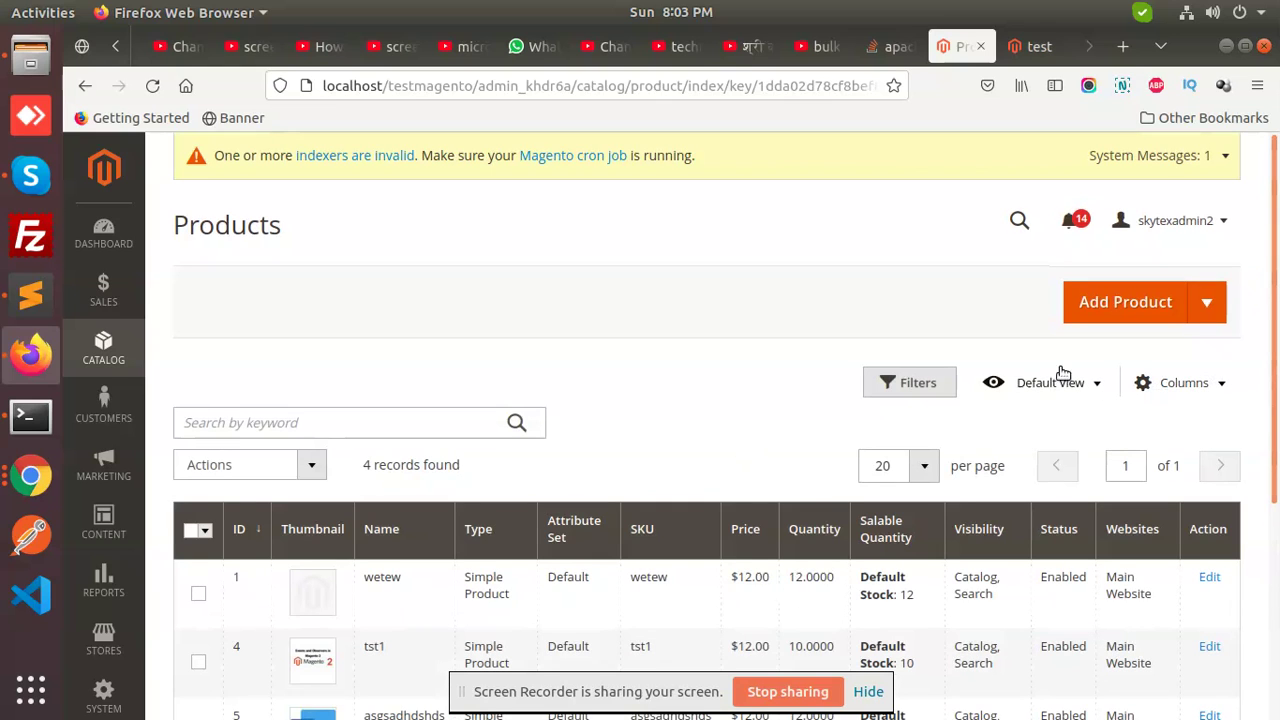
click(1207, 302)
click(1137, 382)
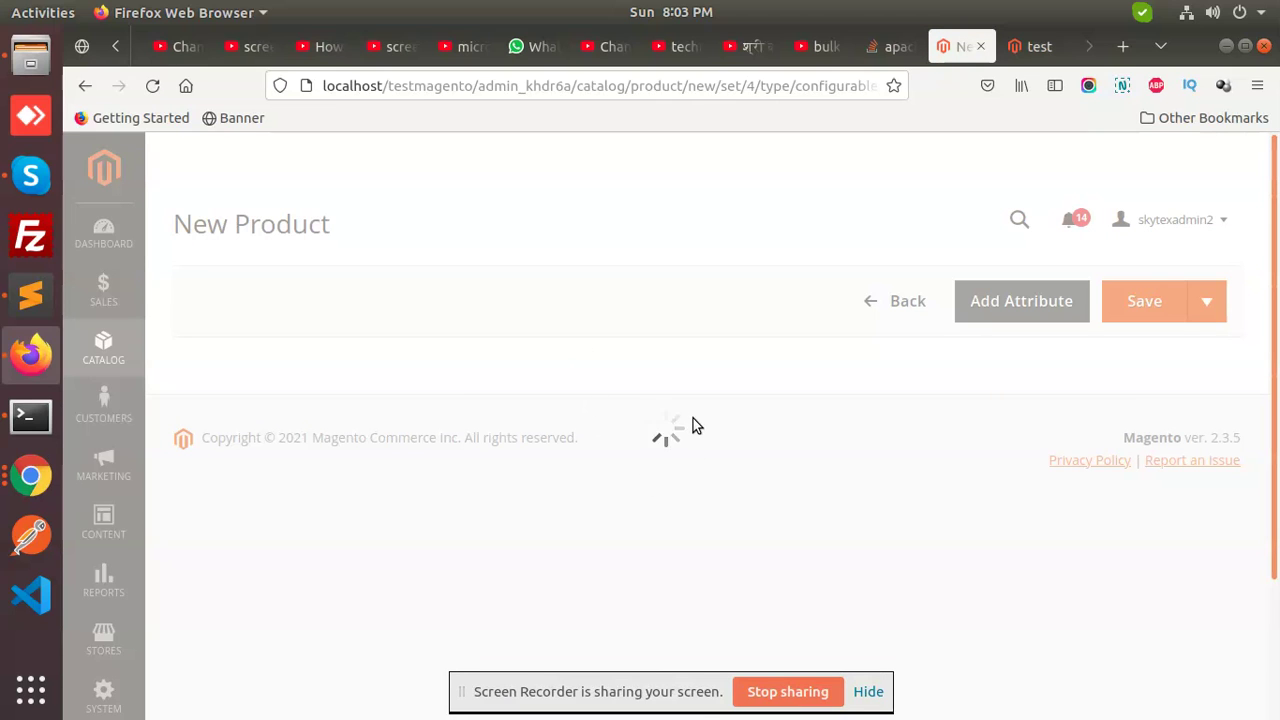
Step: Name the new product "confile products", replacing the mistyped name
scroll(1278, 265, down, 5)
scroll(1278, 265, up, 2)
click(593, 413)
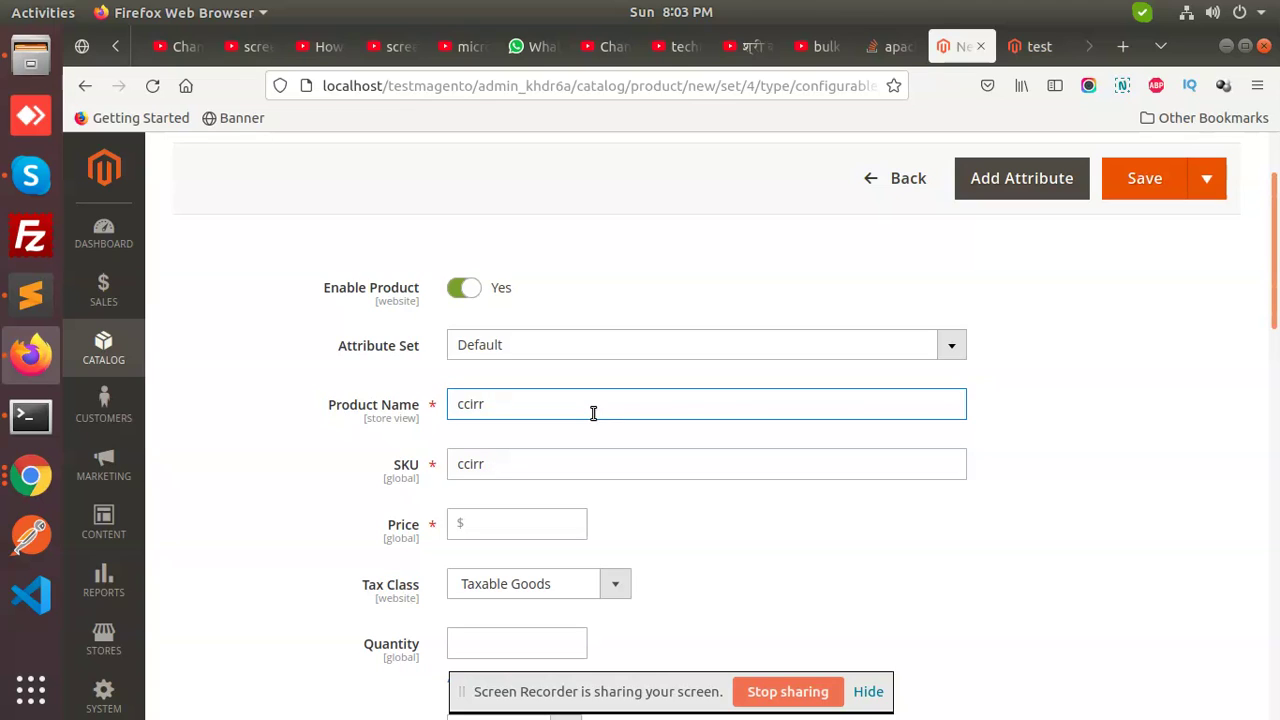
drag(593, 413, 451, 404)
key(BackSpace)
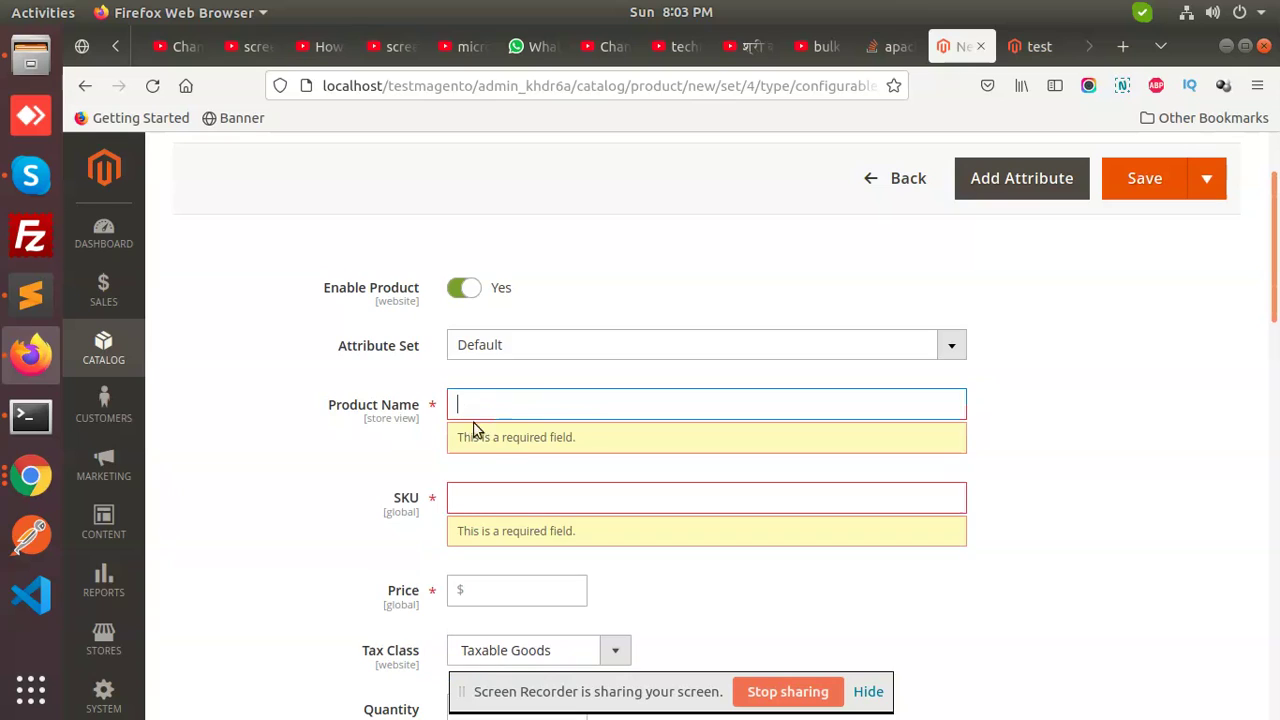
text(confi)
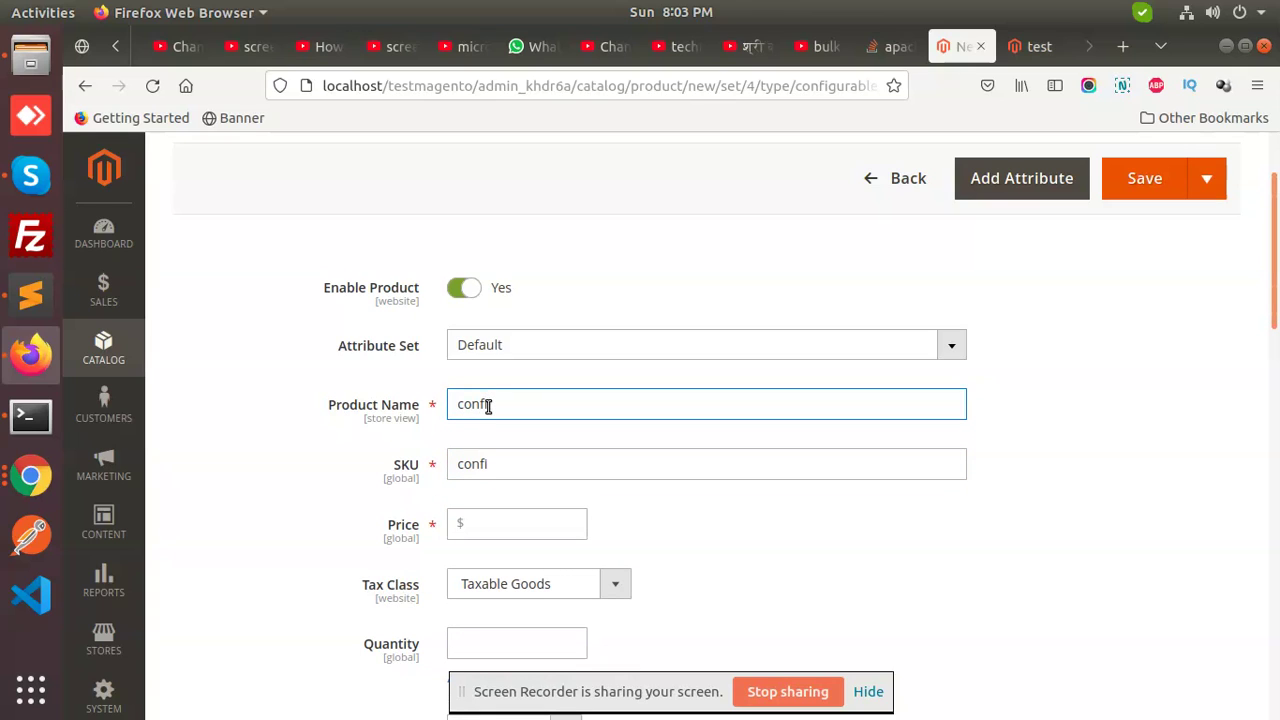
text(le products)
Step: Set the product's SKU to 56773543 and its price to 0
triple_click(497, 465)
text(567735)
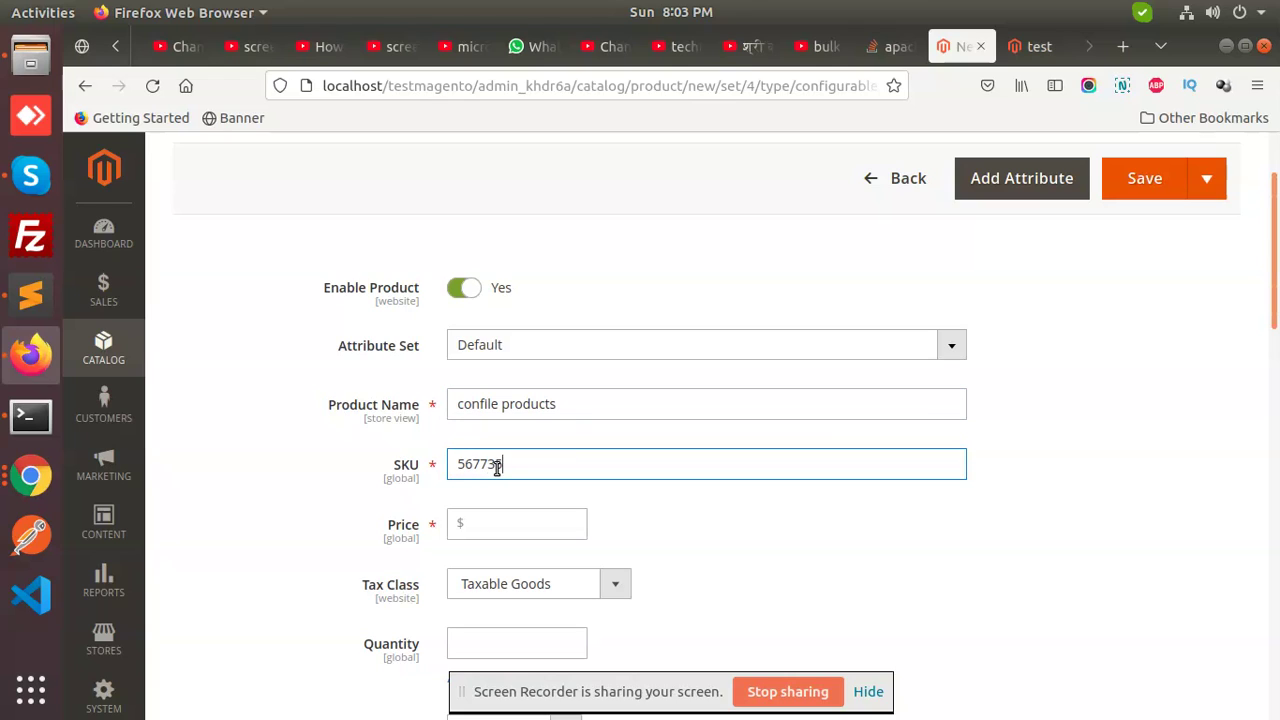
text(43)
click(532, 528)
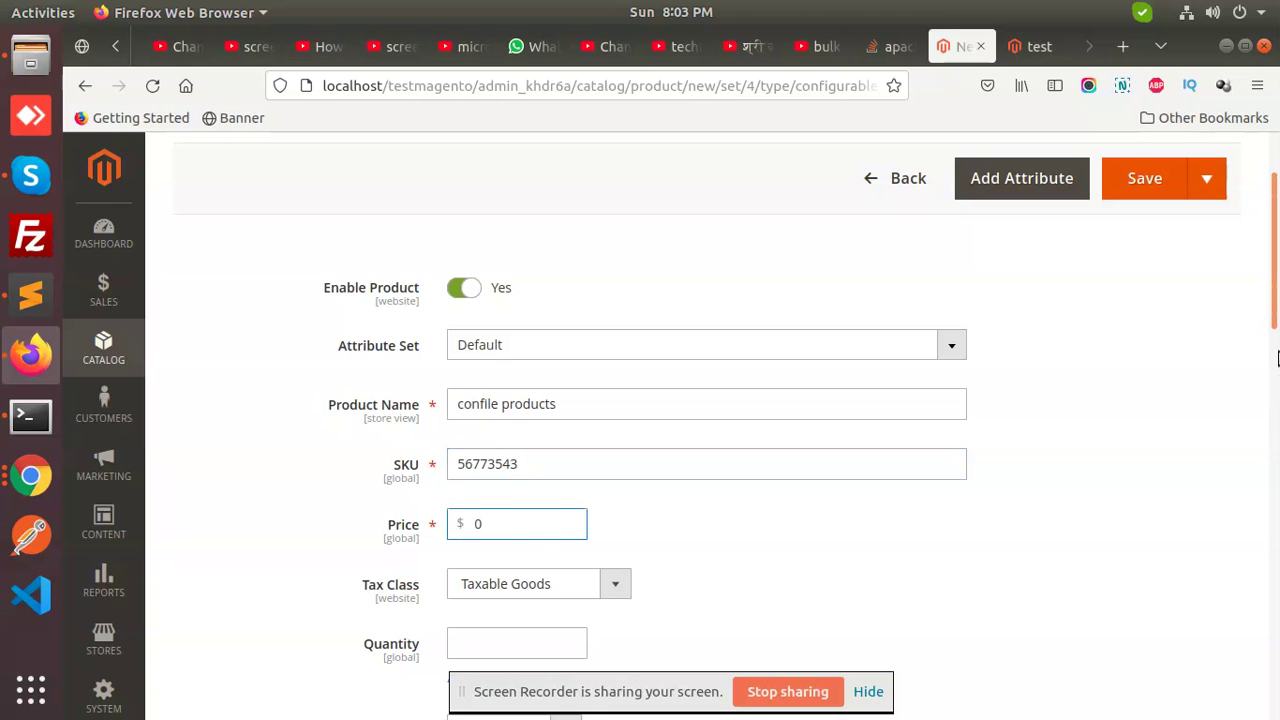
Step: Assign the product to the test category under Default Category
scroll(1277, 390, down, 5)
drag(1277, 420, 1277, 440)
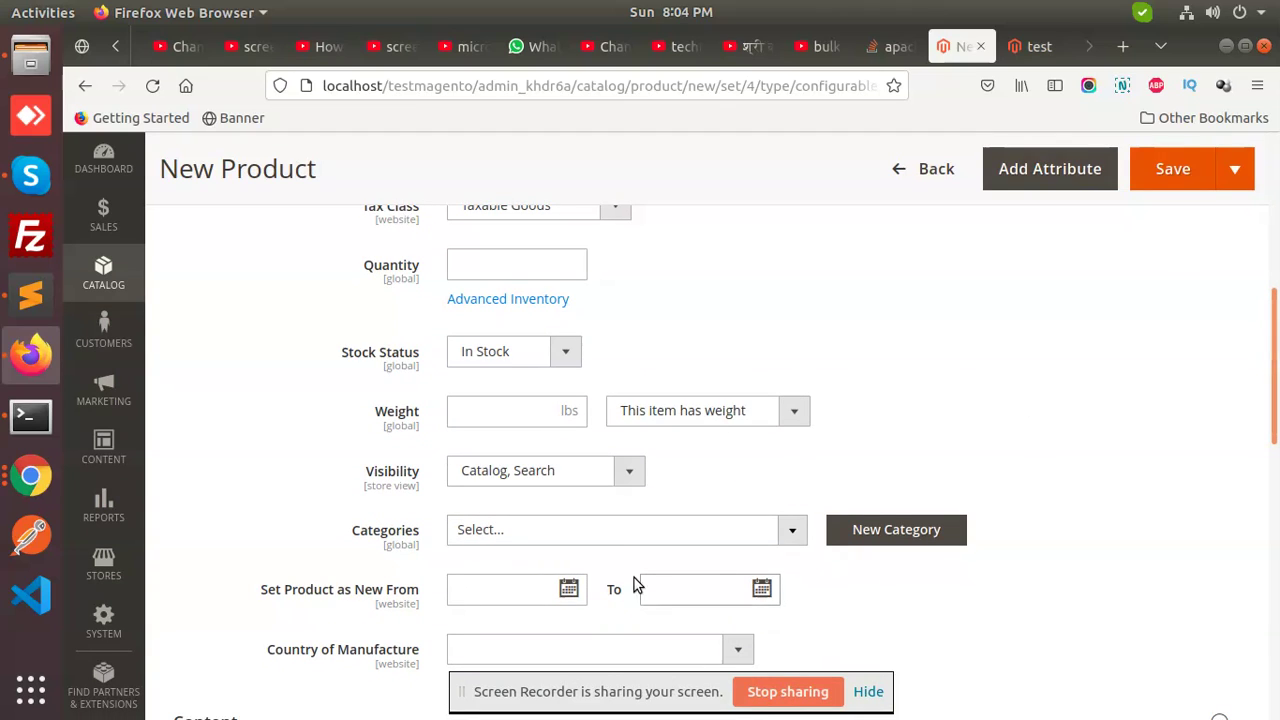
click(585, 531)
click(538, 659)
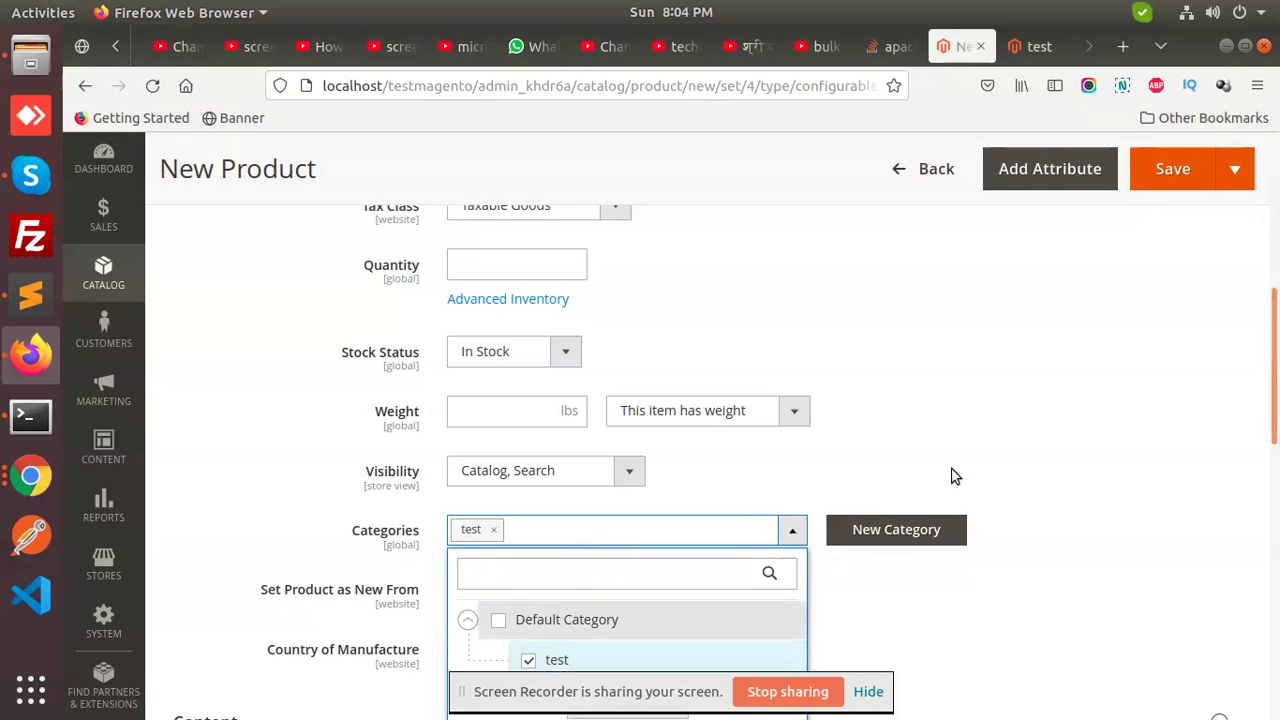
click(1042, 430)
Step: Open the product configurations wizard to check the available attributes, and close it without selecting any
scroll(1277, 357, down, 7)
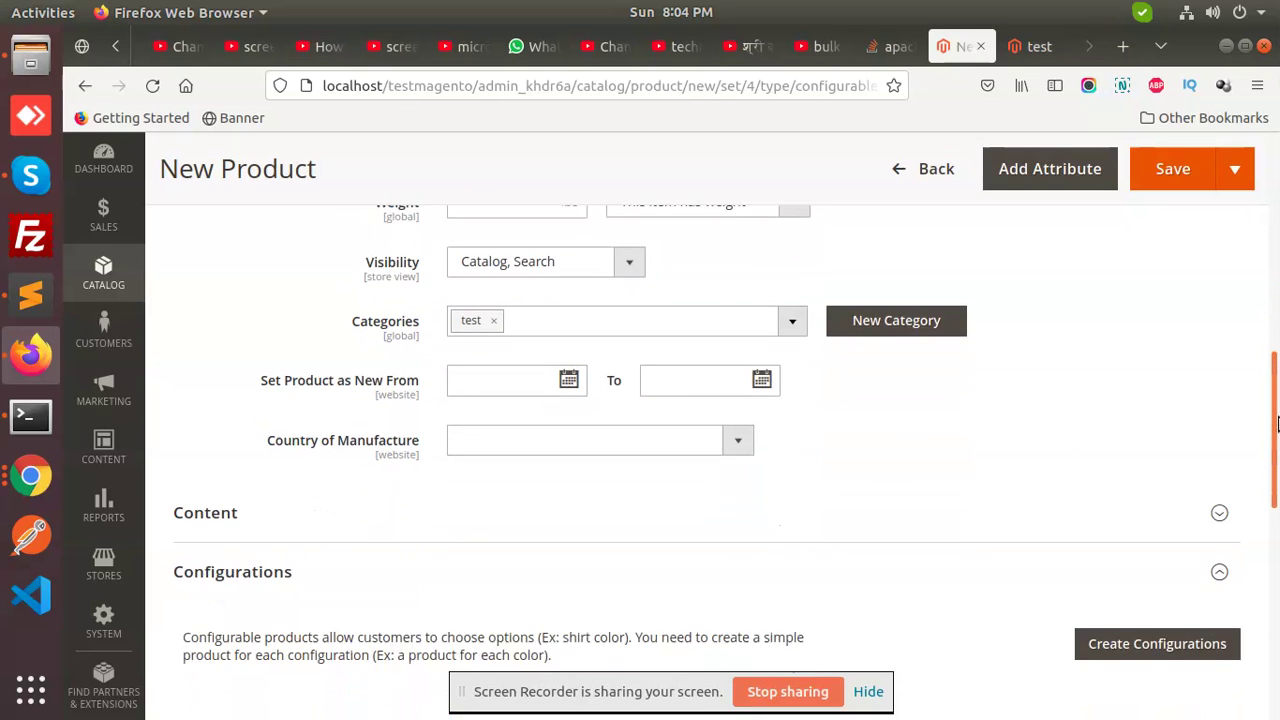
click(1149, 480)
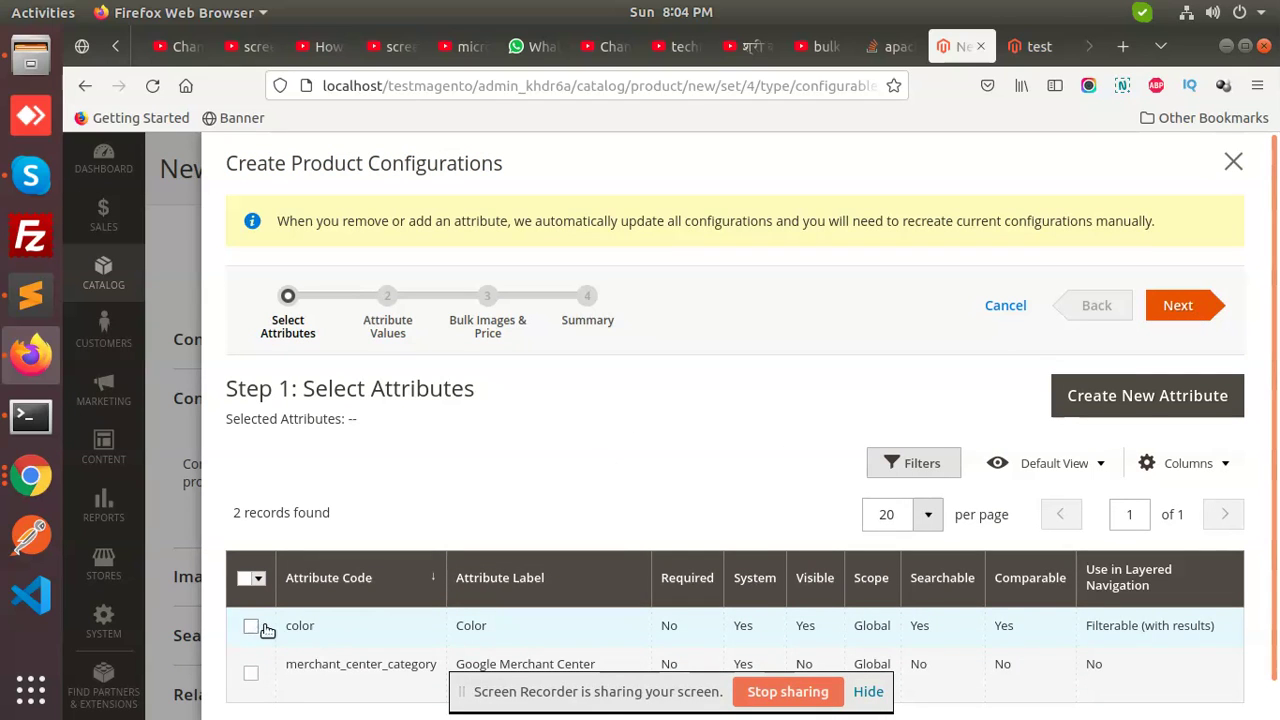
scroll(1277, 507, down, 1)
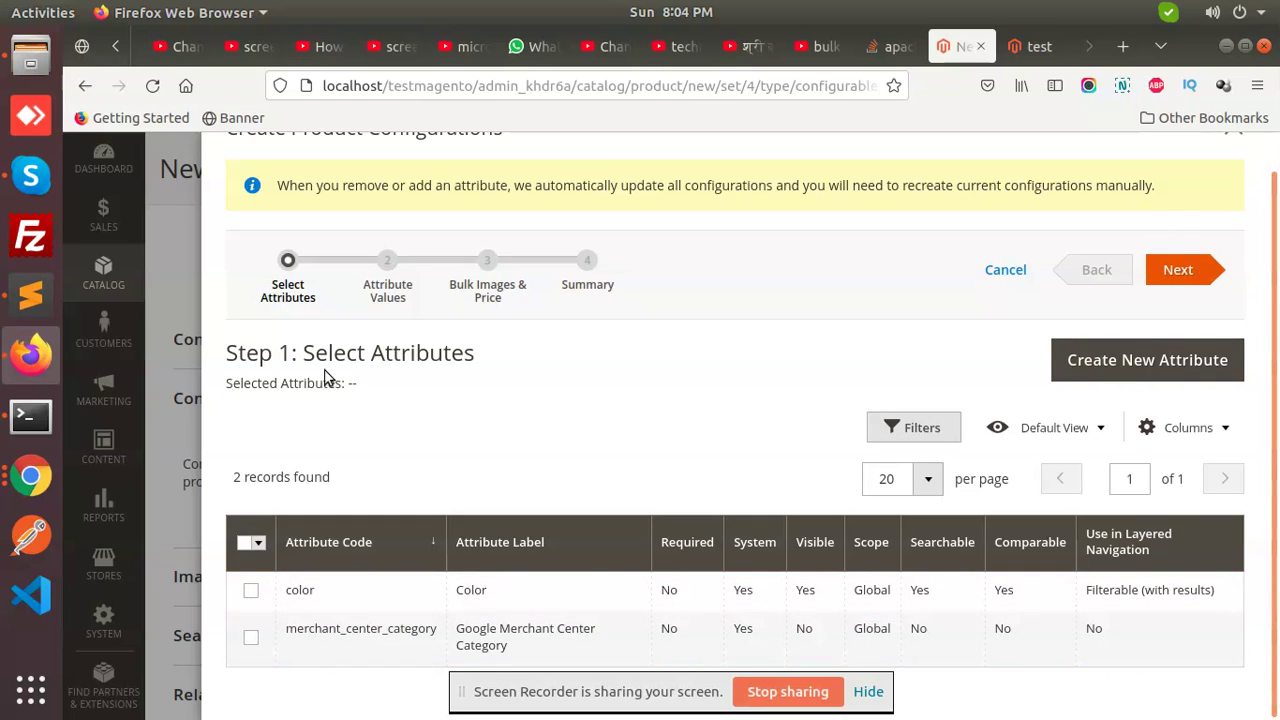
click(179, 268)
Step: Open the catalog's product list in a separate browser tab and switch to it
scroll(179, 268, up, 10)
click(103, 282)
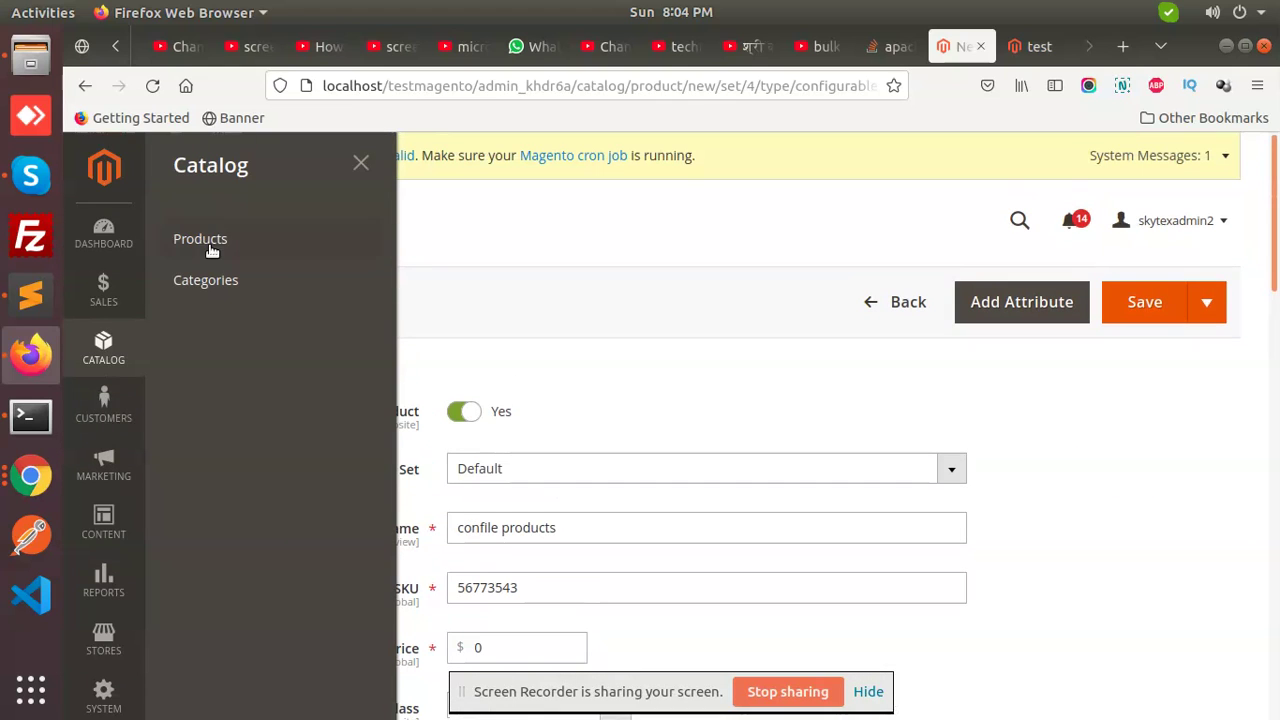
middle_click(222, 250)
click(1025, 40)
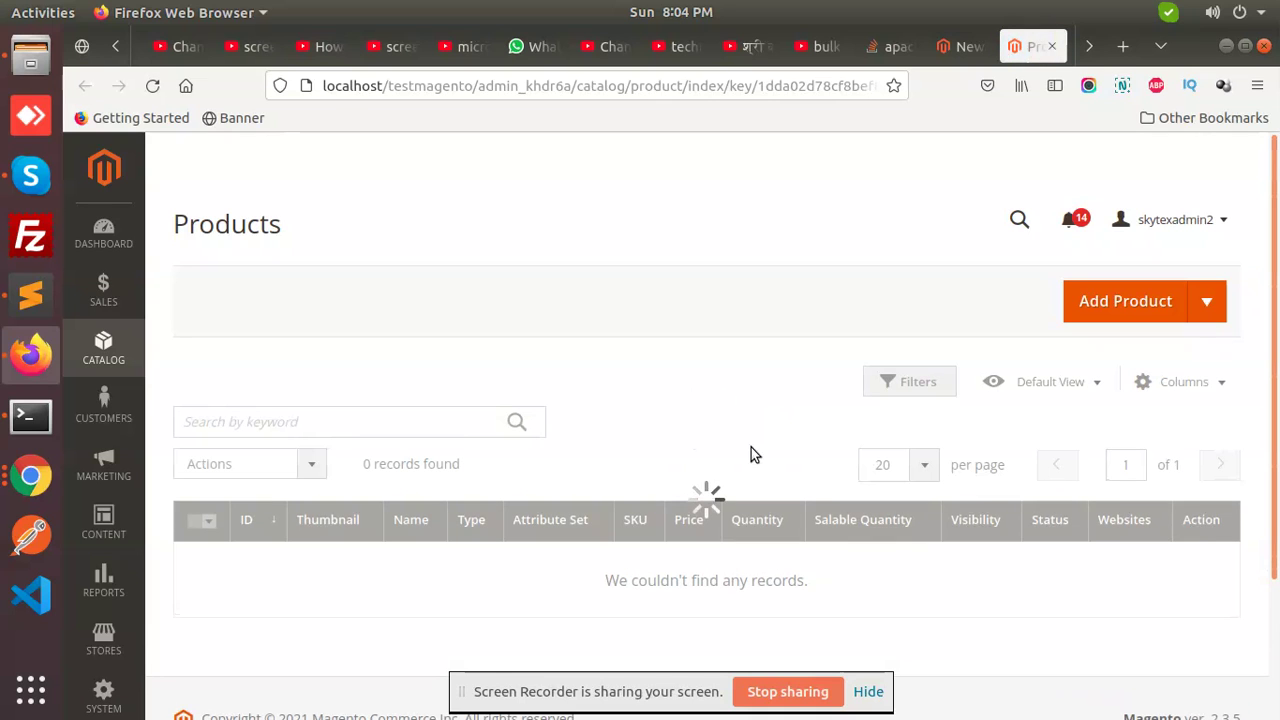
Step: Open the products tst1, asgsadhdshds and testing one for editing, each in its own browser tab
scroll(1277, 402, down, 4)
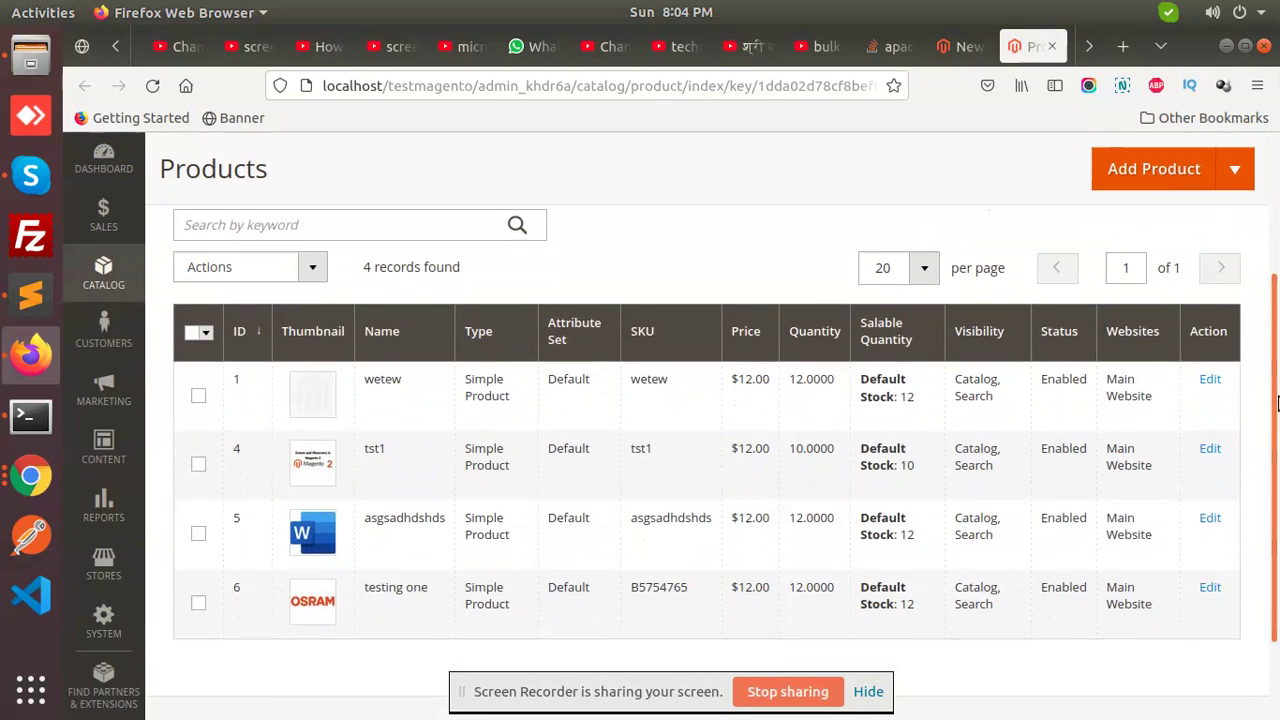
scroll(1277, 402, down, 1)
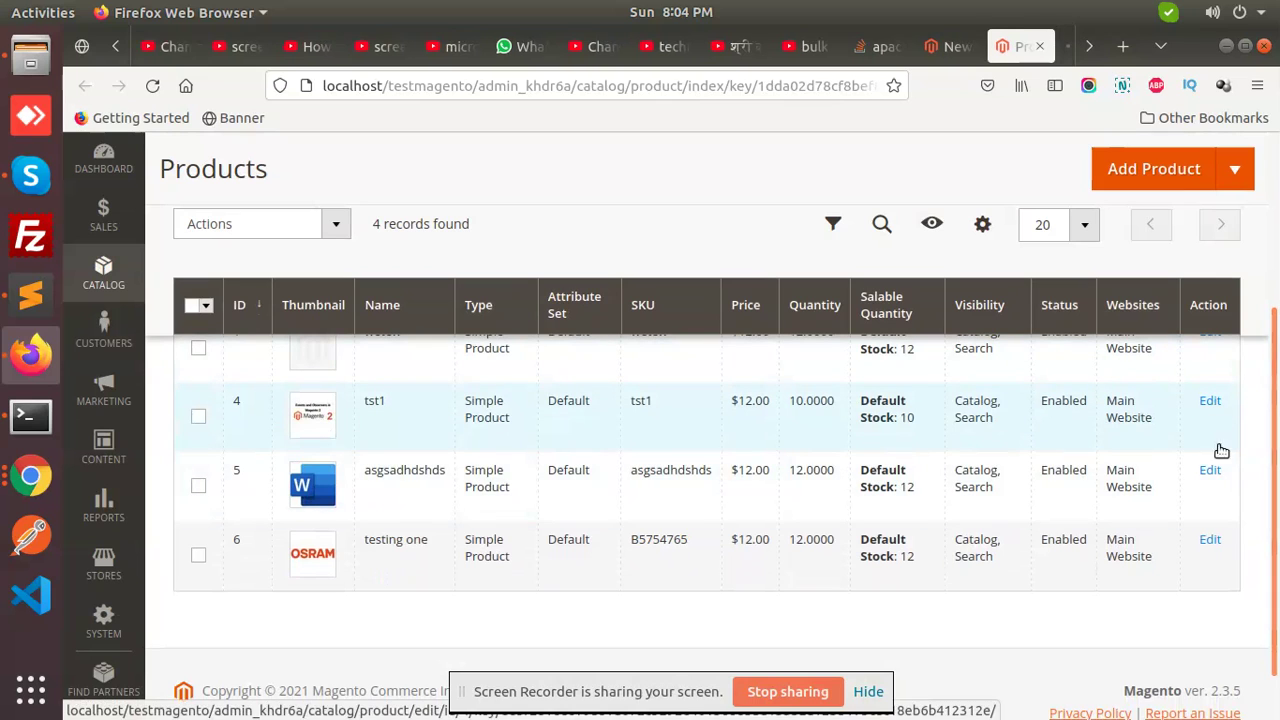
middle_click(1210, 470)
middle_click(1212, 539)
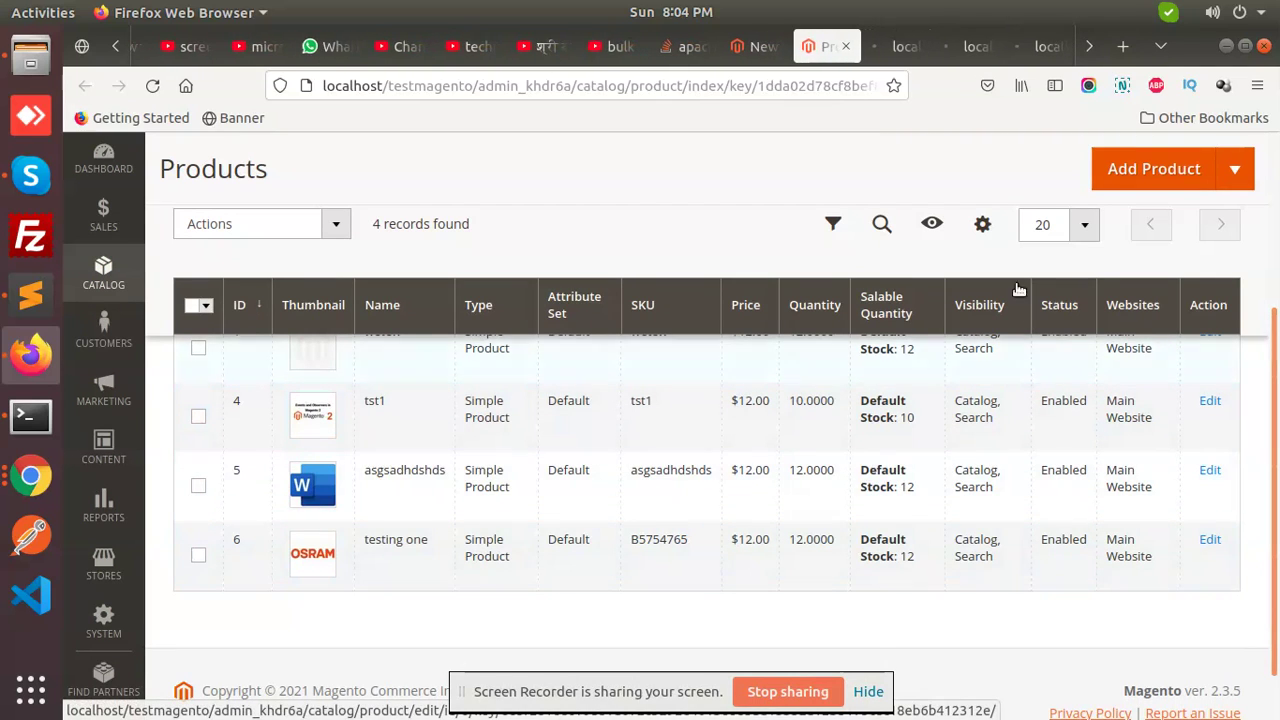
Step: Look through the tst1 product's fields for its attributes
click(894, 44)
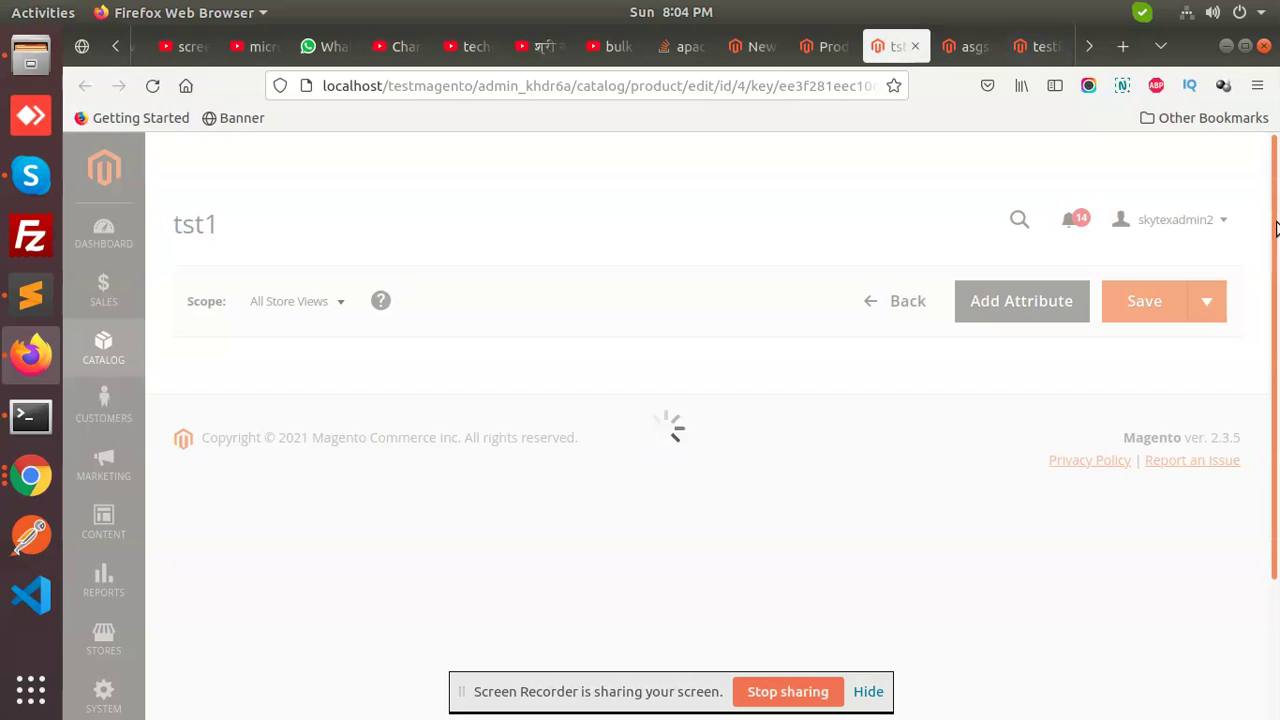
drag(1276, 229, 1276, 430)
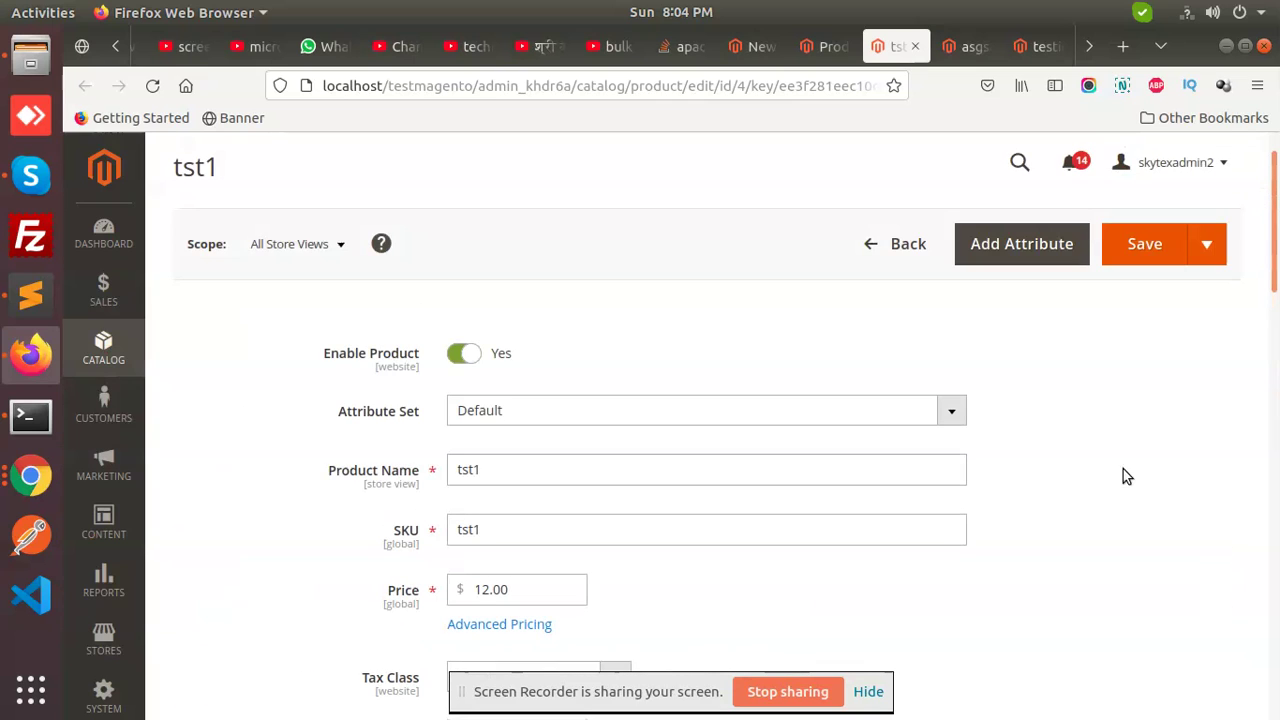
drag(1274, 263, 1274, 350)
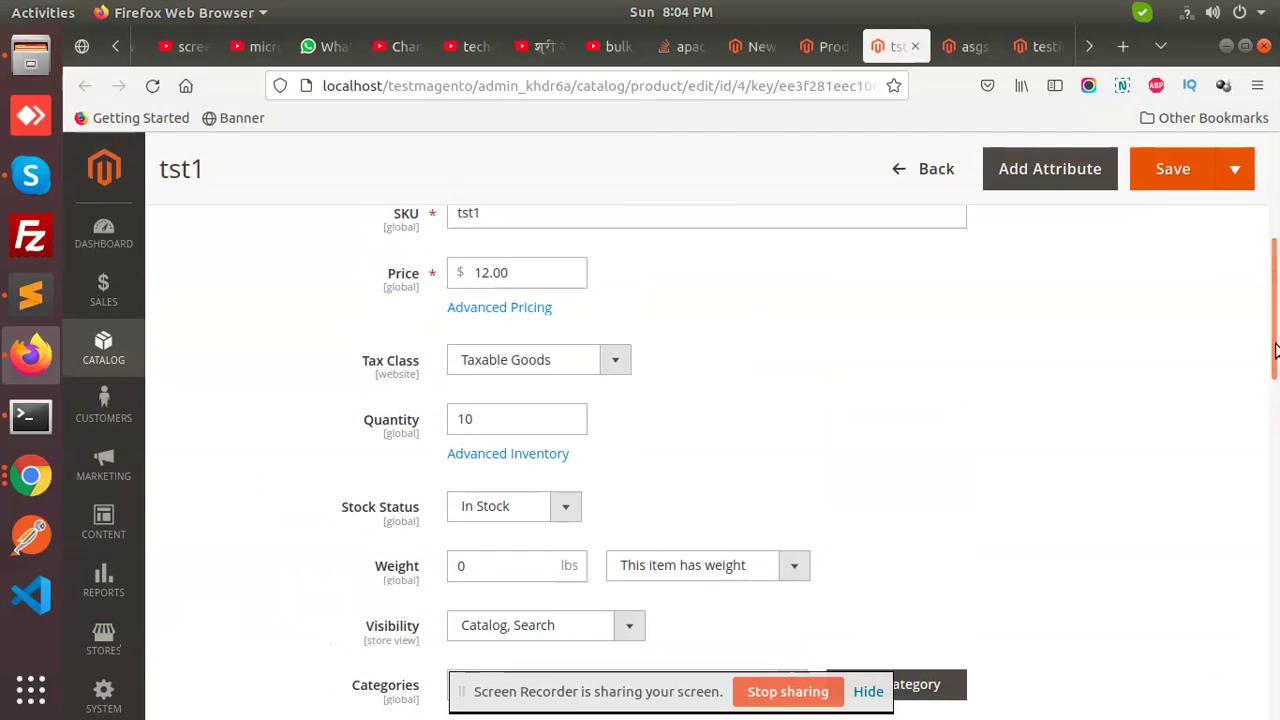
Step: Open the list of attribute sets in a separate browser tab and switch to it
click(103, 643)
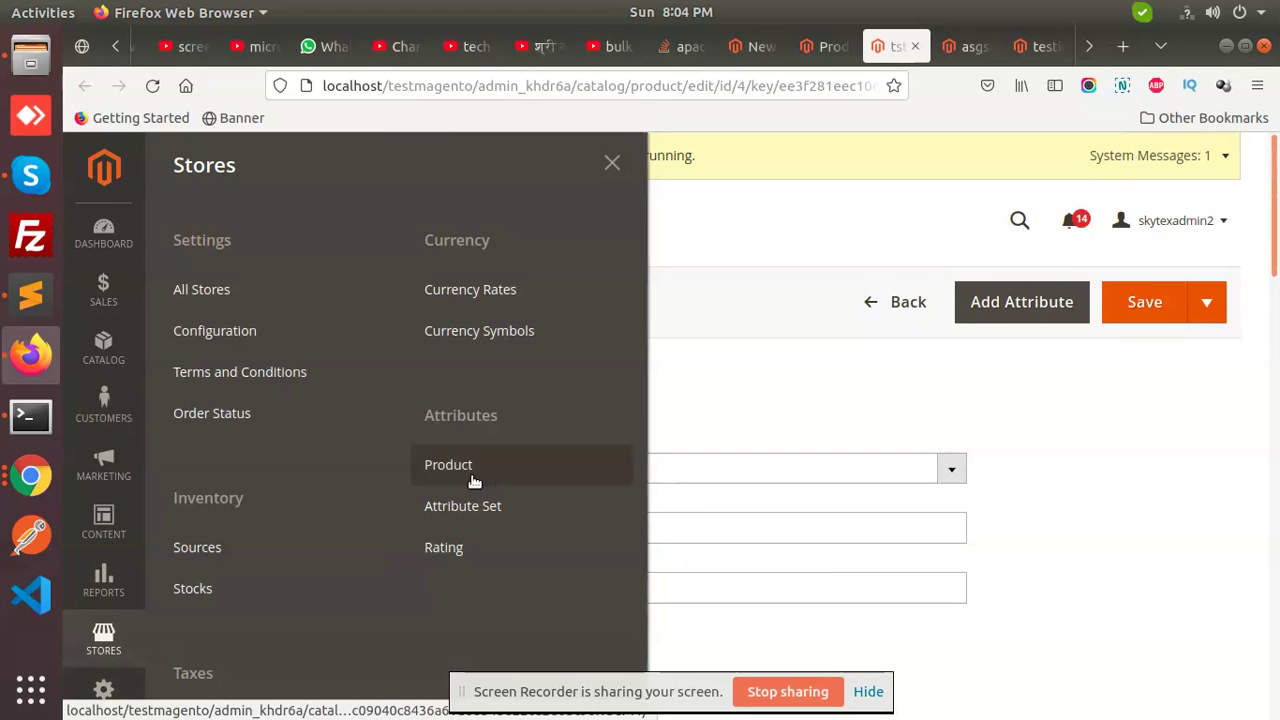
middle_click(465, 507)
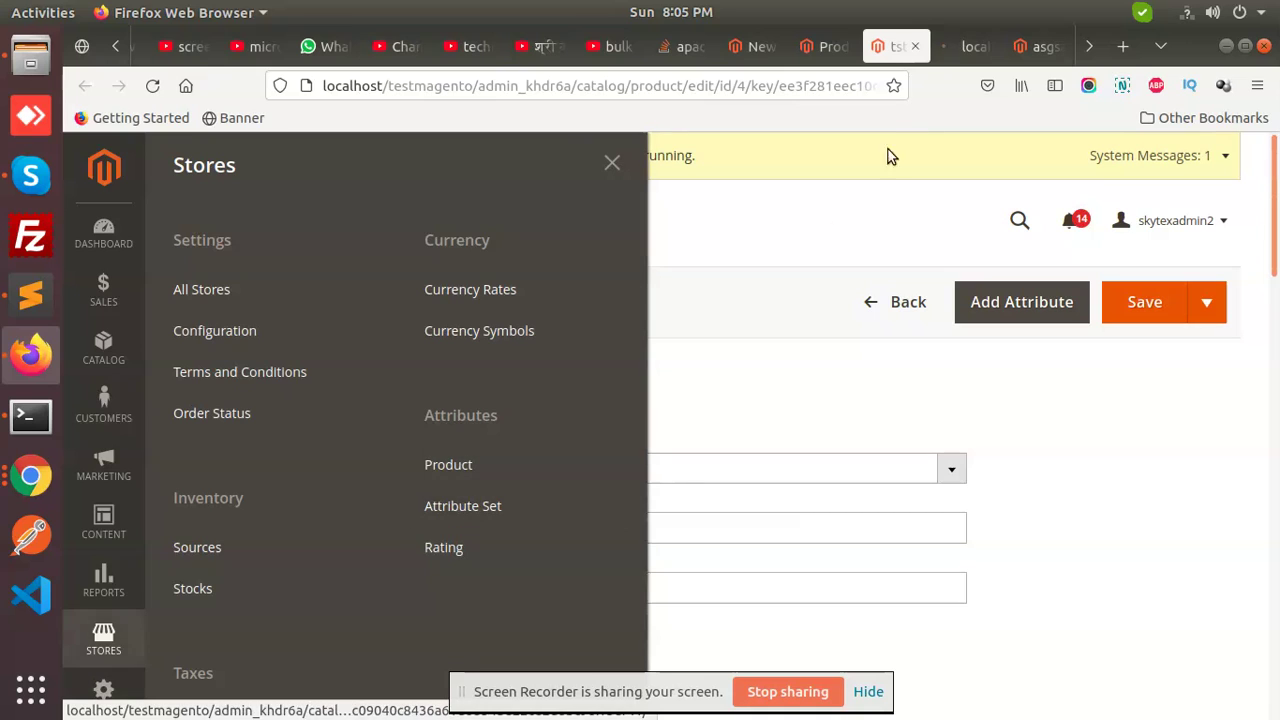
click(955, 45)
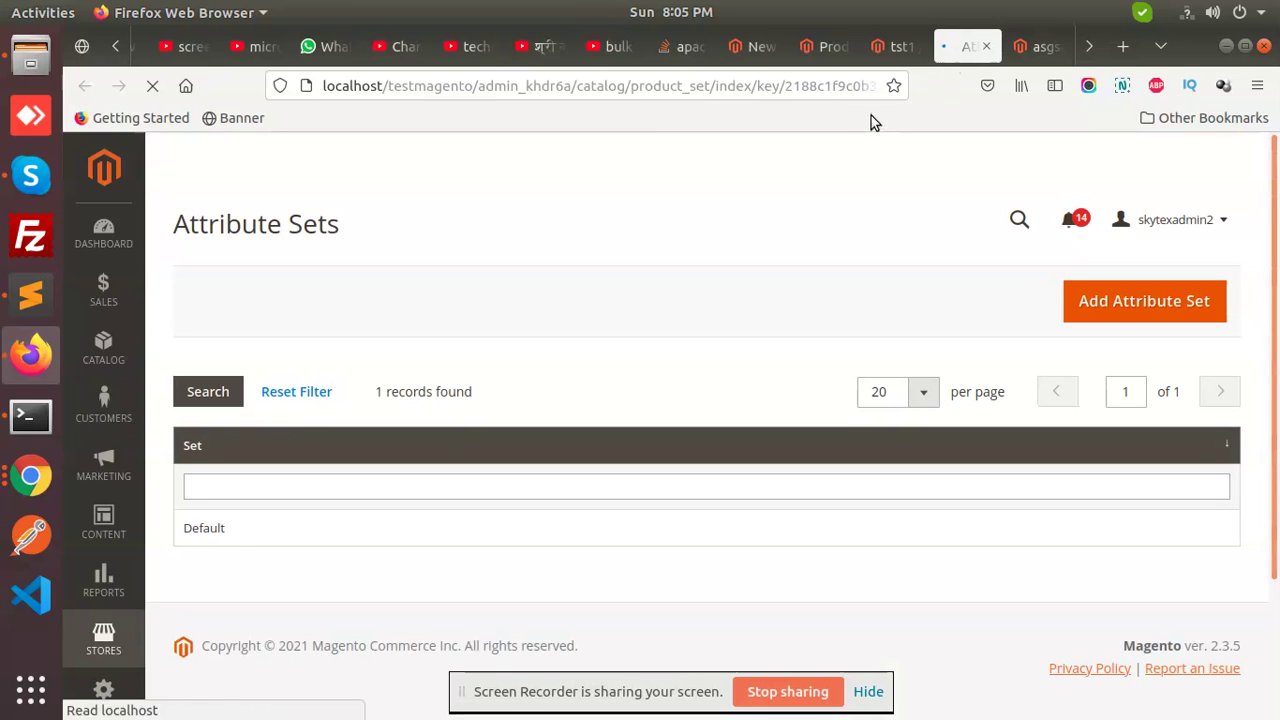
Step: Add the unassigned color attribute below name in the Default set's Product Details group and save the set
click(210, 530)
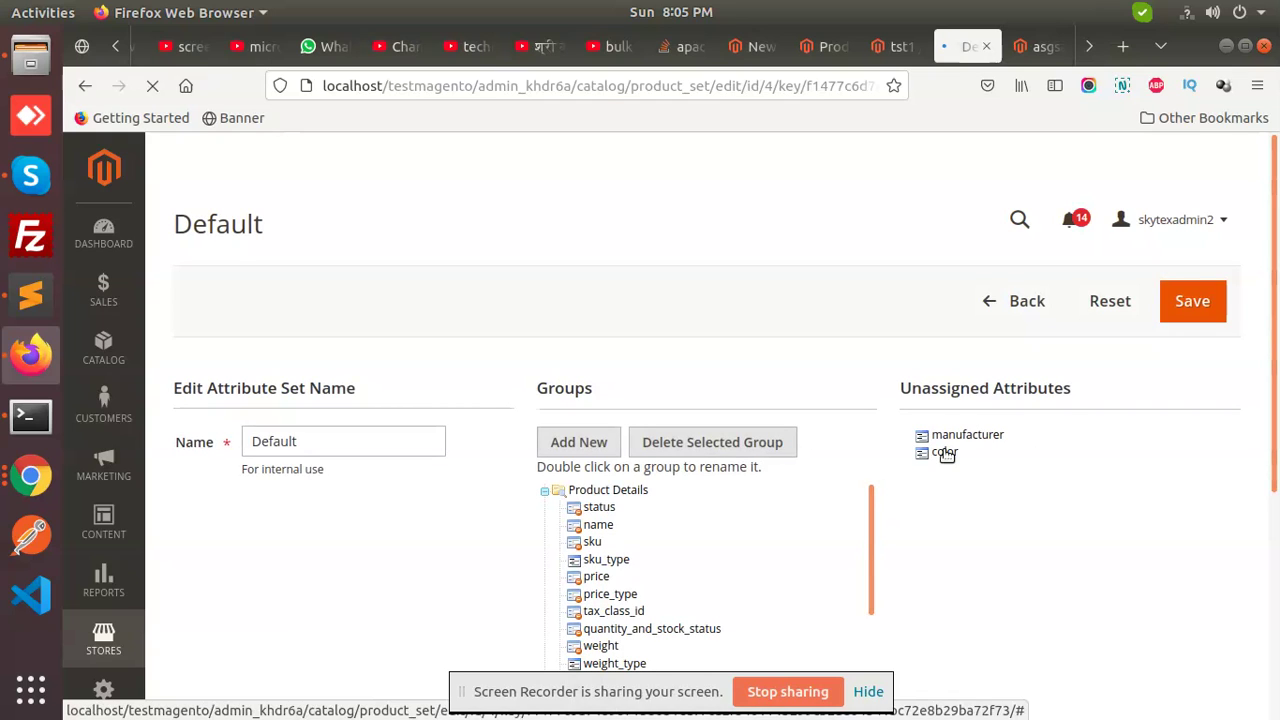
drag(773, 517, 622, 533)
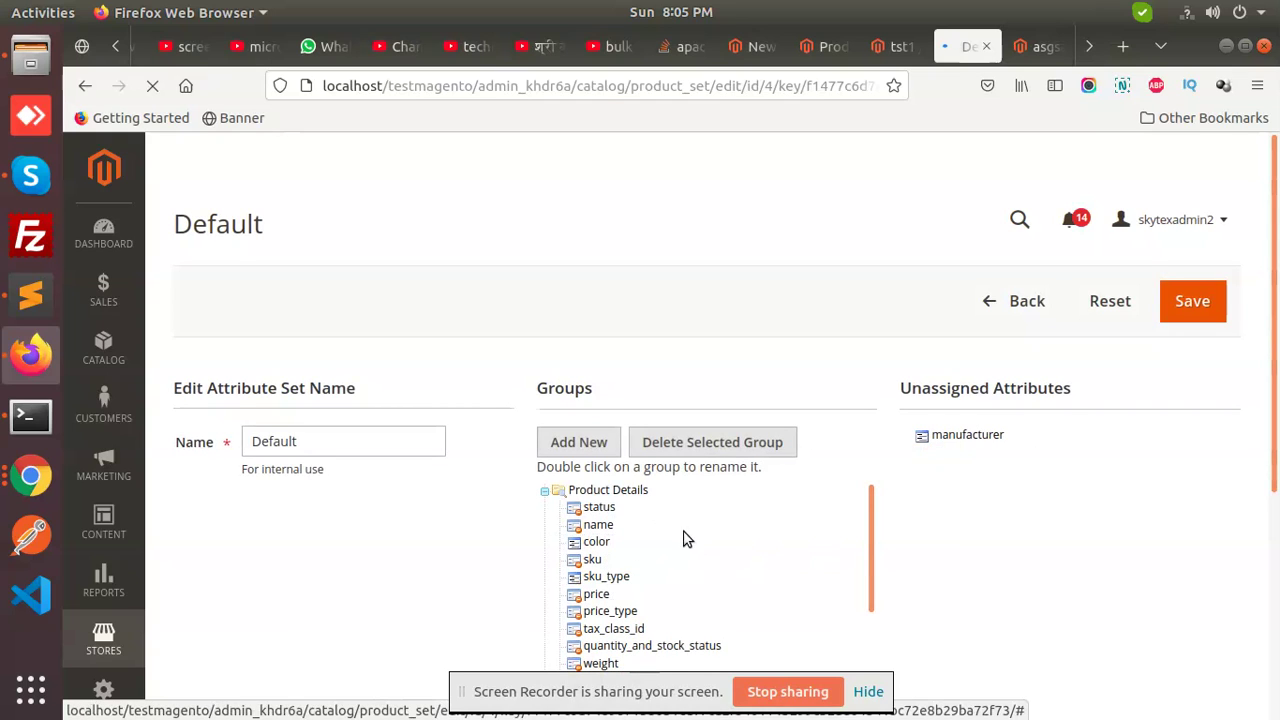
click(1178, 310)
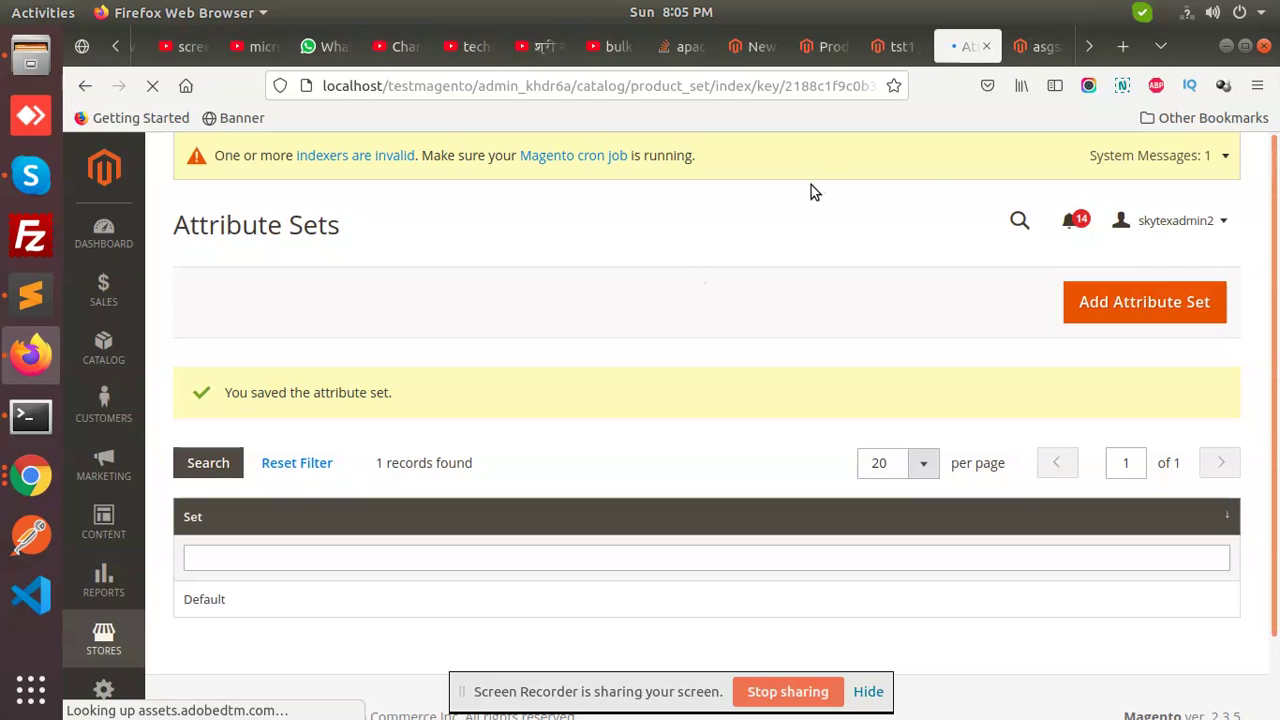
Step: Close four unrelated browser tabs
middle_click(394, 52)
middle_click(394, 52)
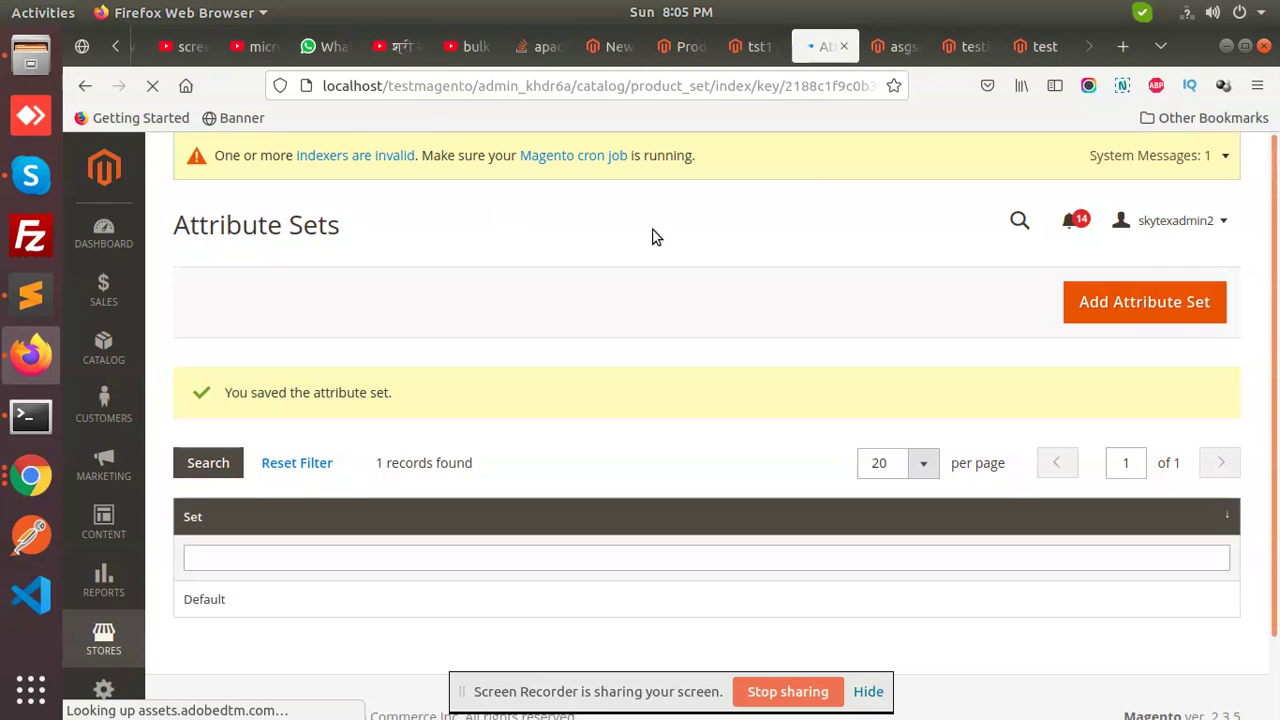
middle_click(480, 61)
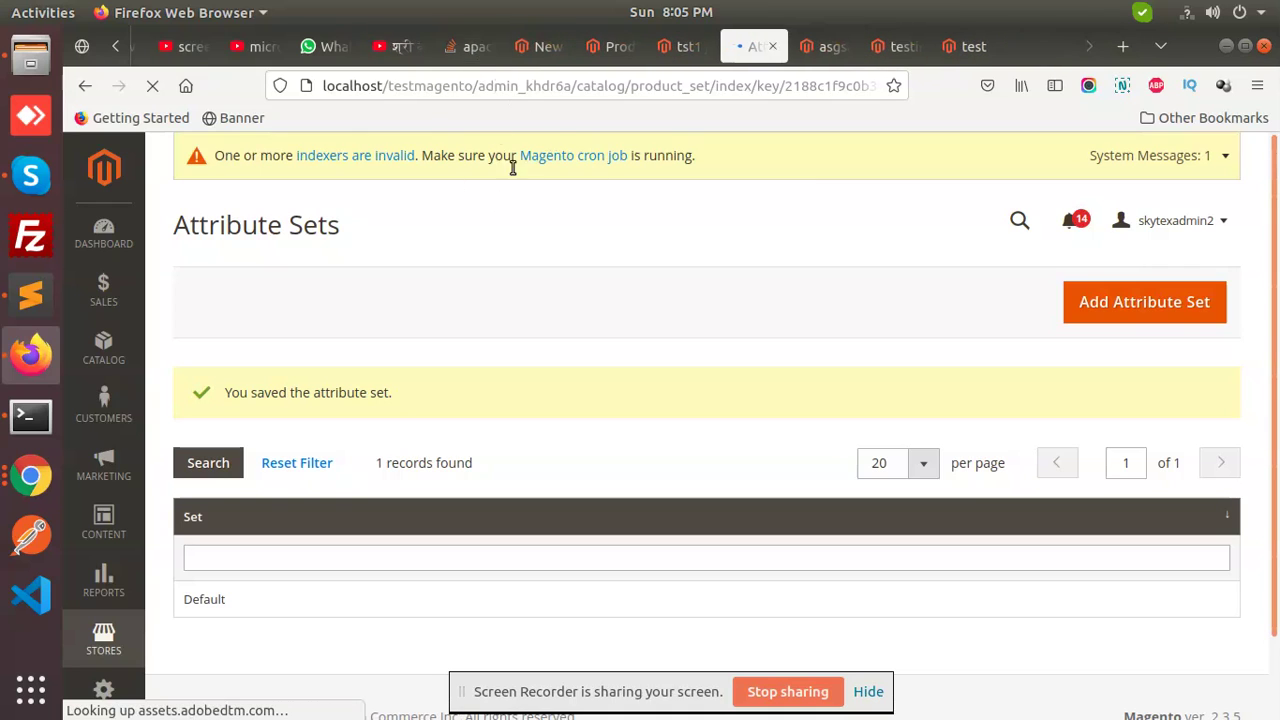
middle_click(530, 46)
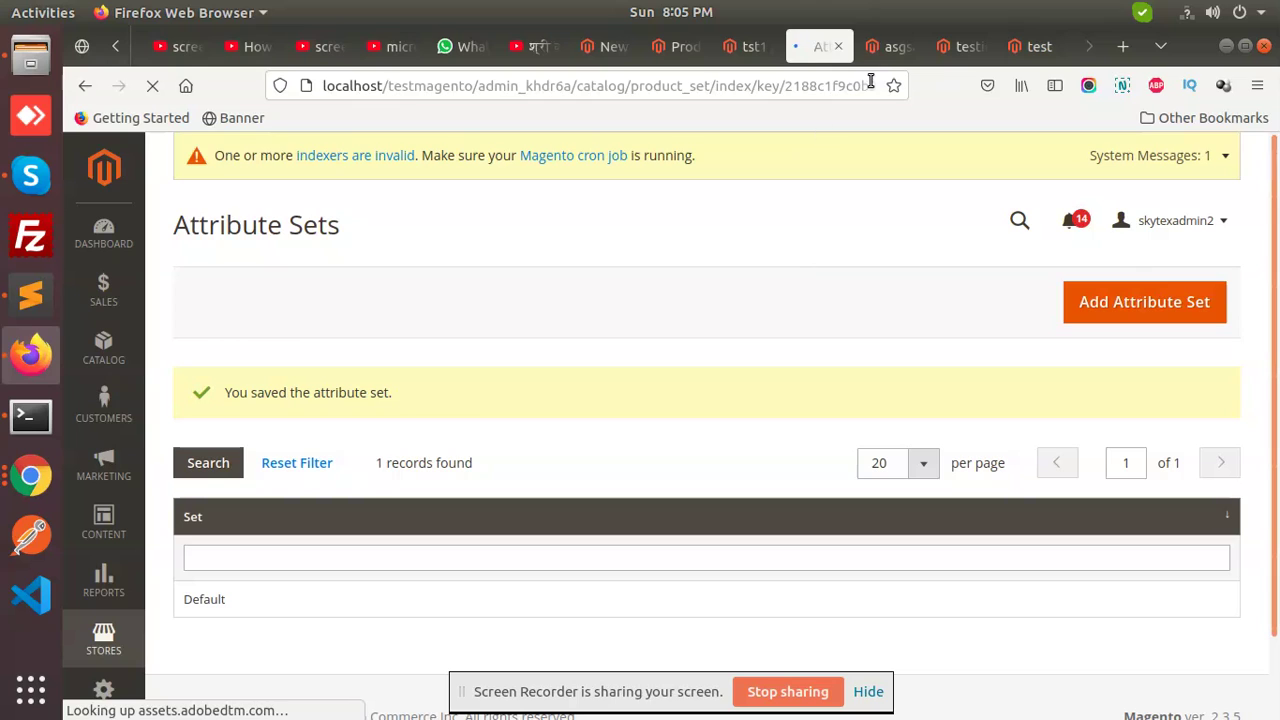
Step: Reload the edit page of the product asgsadhdshds and close the developer tools
click(890, 46)
click(153, 87)
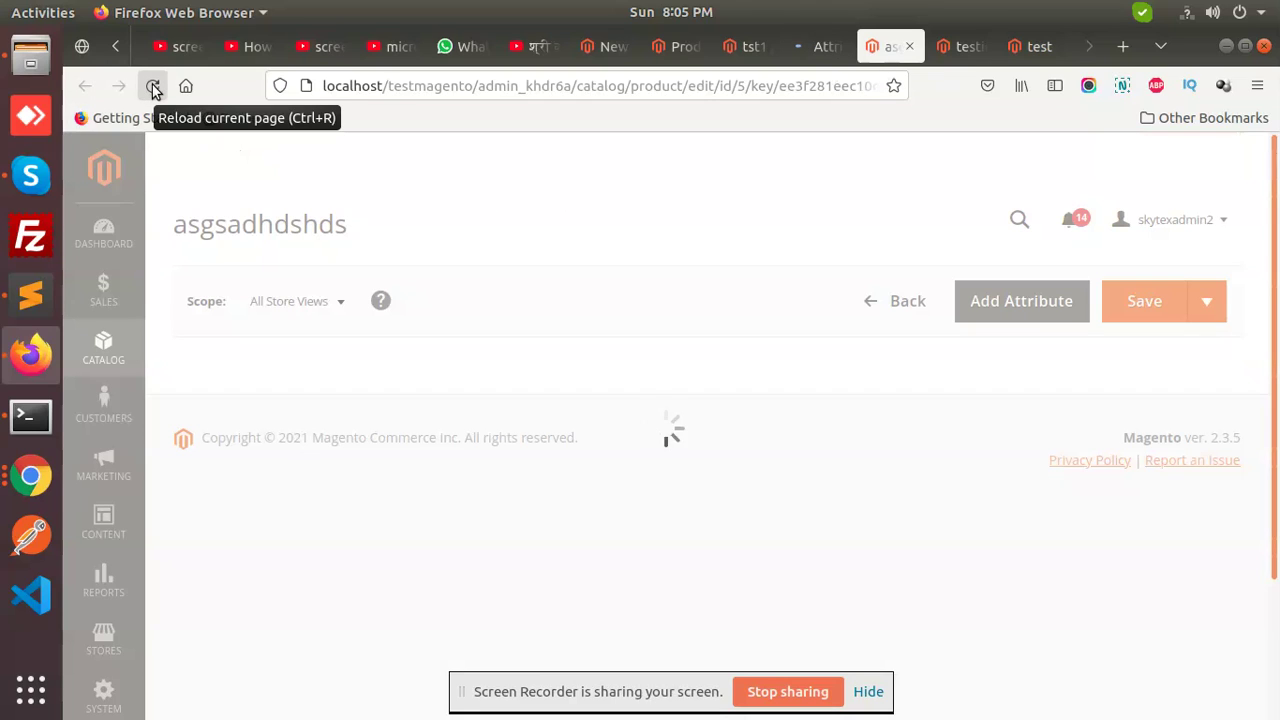
click(153, 87)
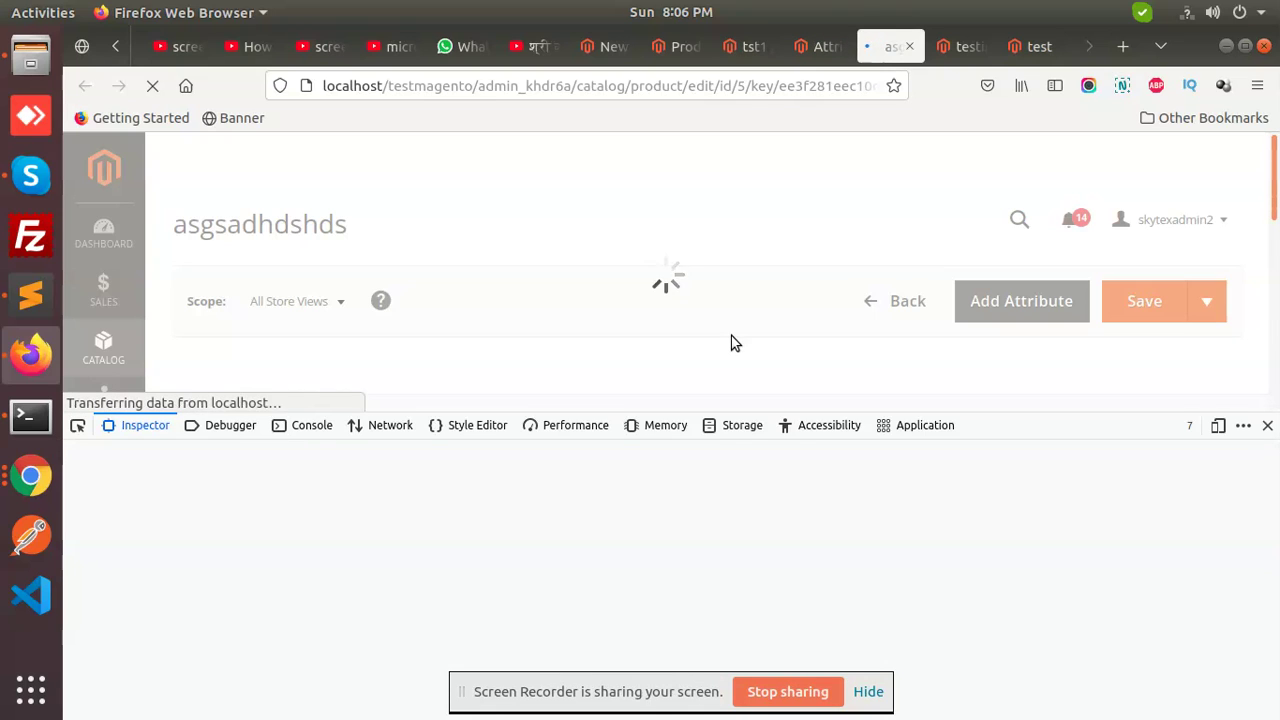
click(1268, 426)
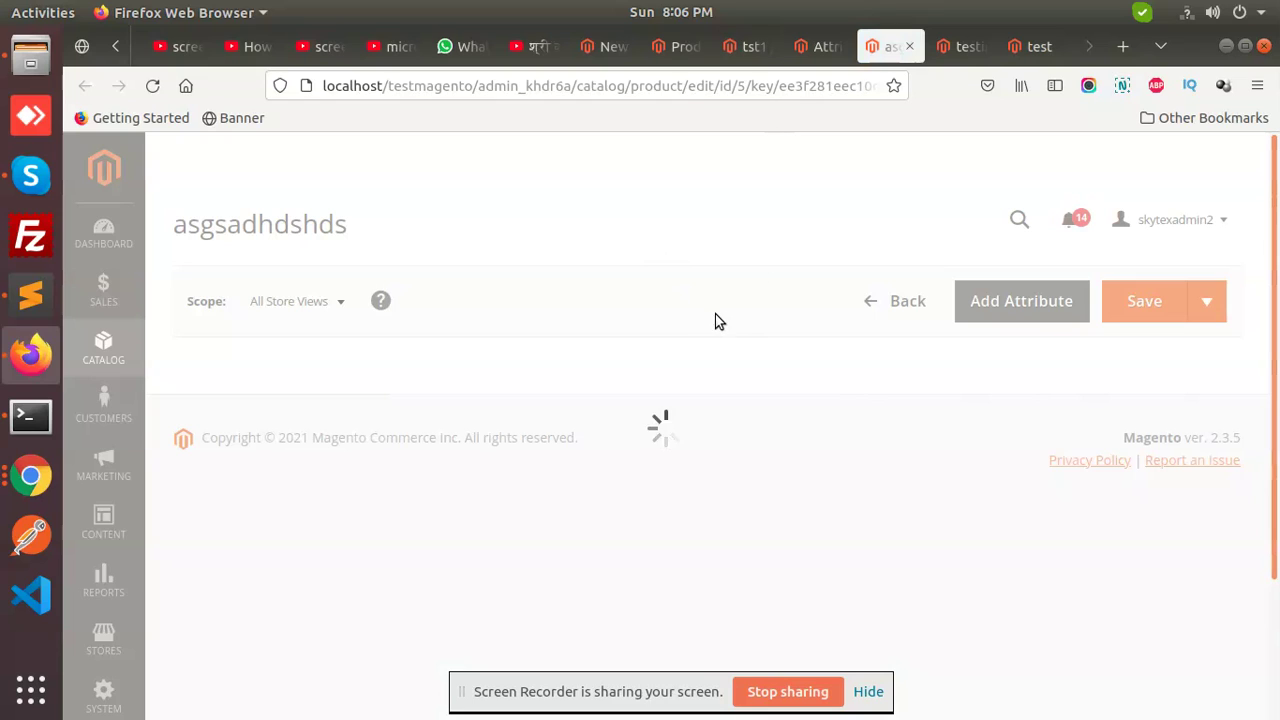
Step: Reload the edit page of the product testing one and return to the tst1 product
click(962, 40)
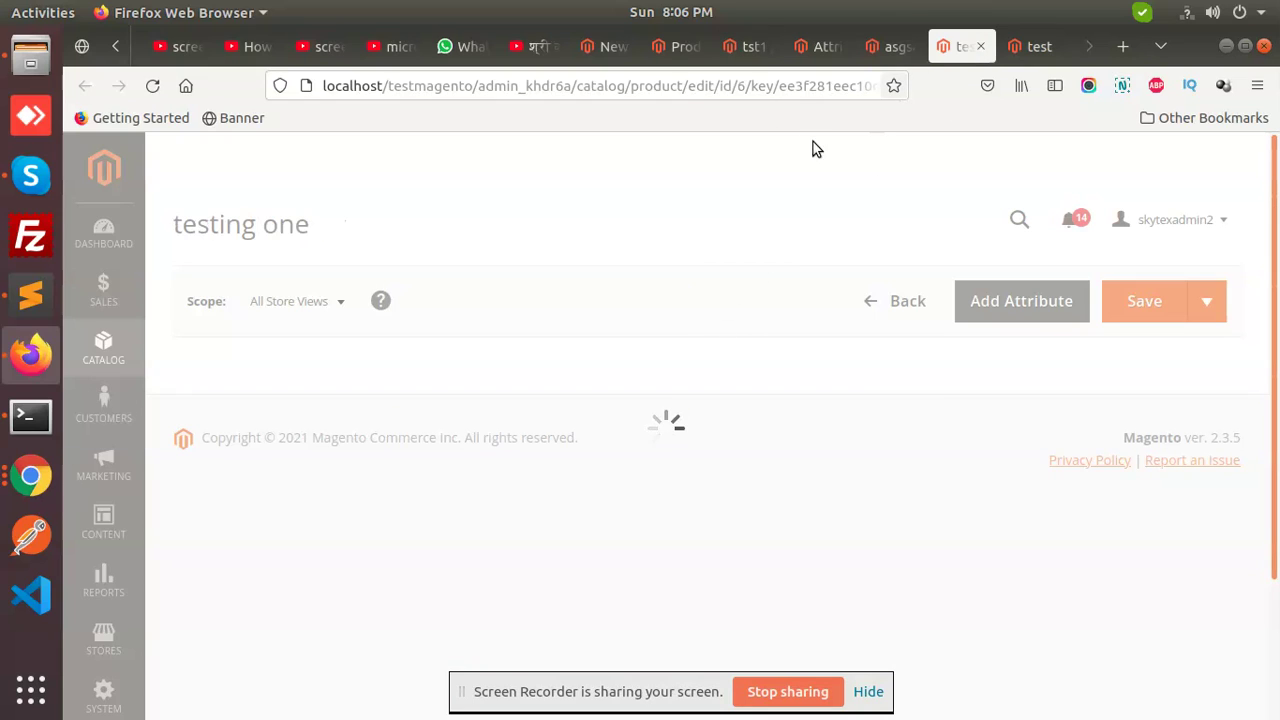
click(152, 86)
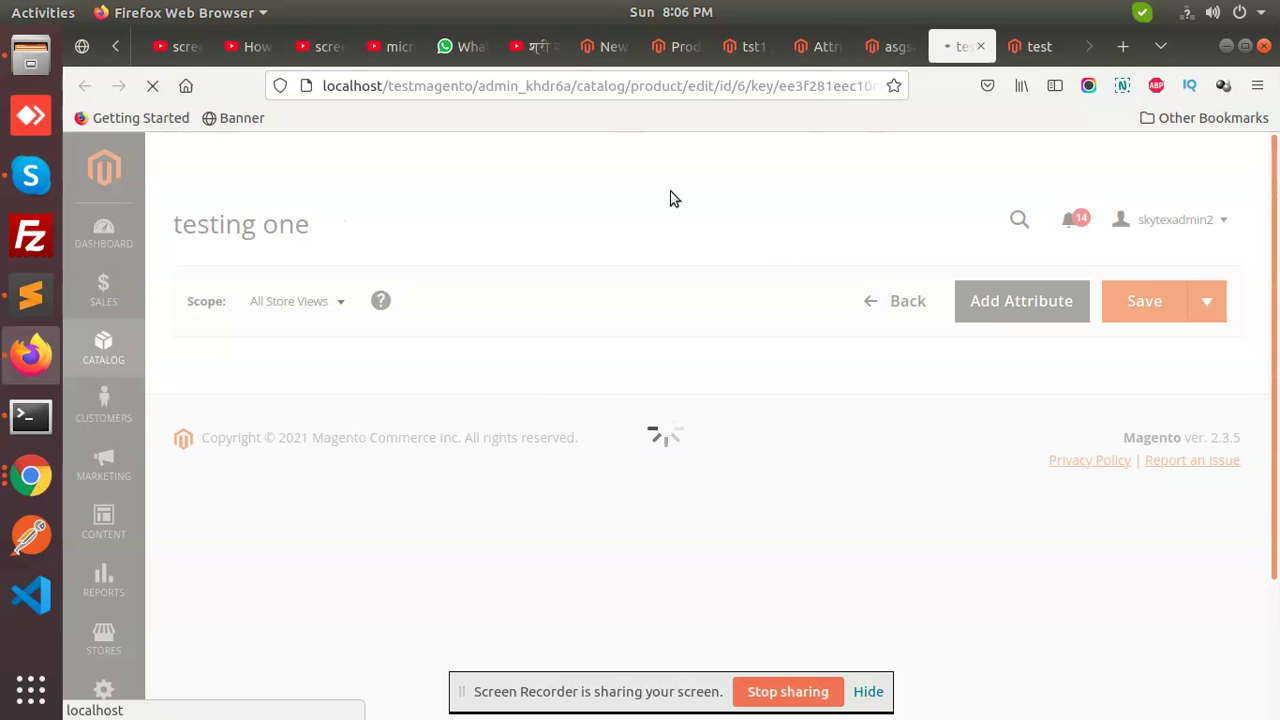
click(749, 48)
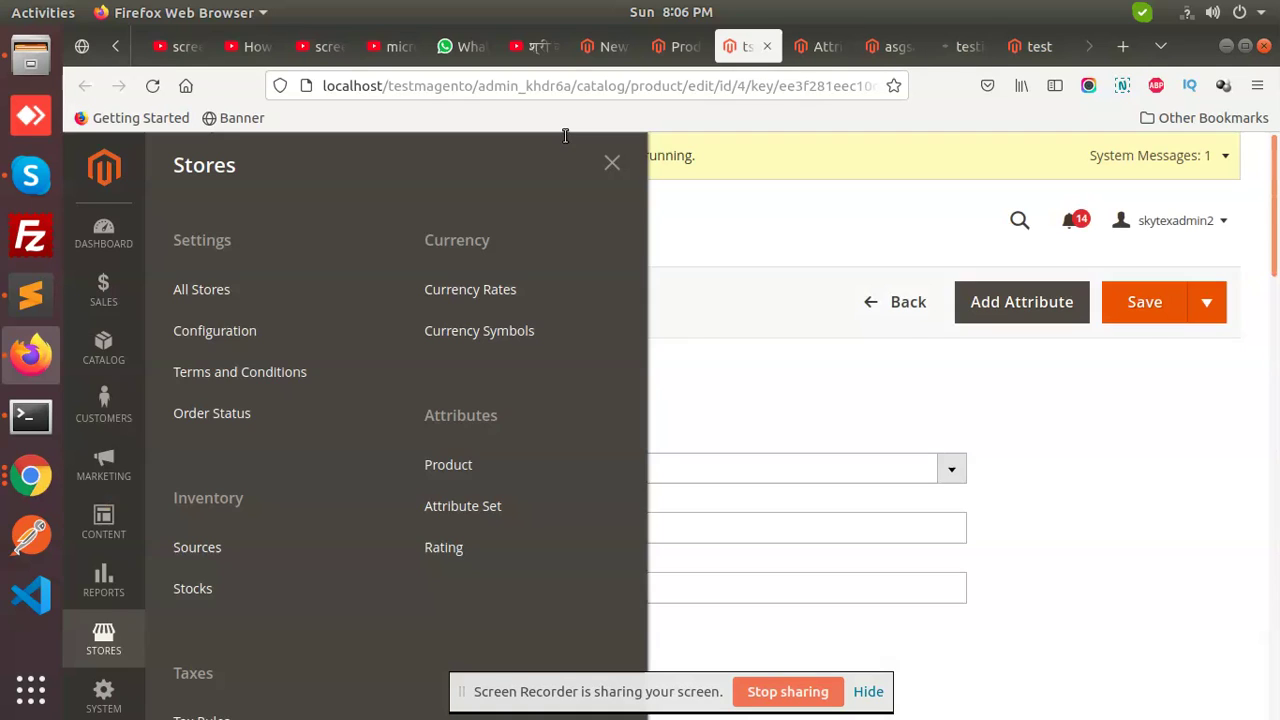
Step: Check which options the Color field offers on the tst1 product
click(688, 266)
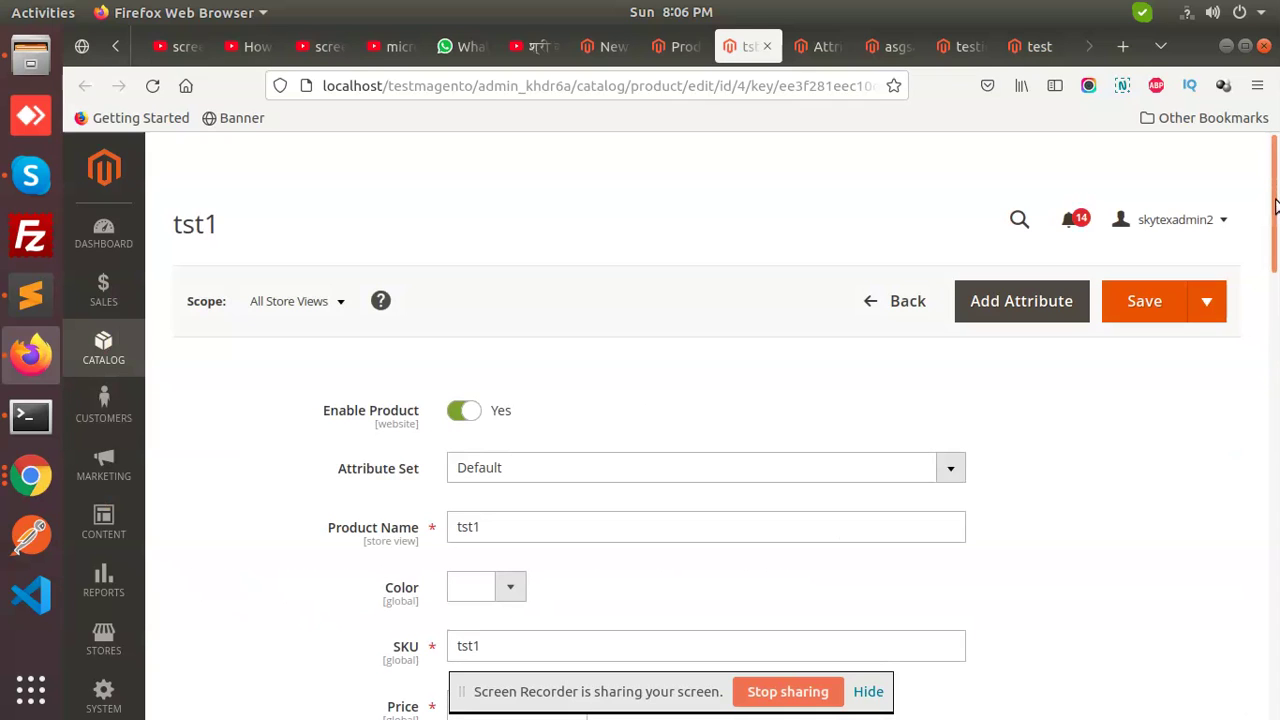
scroll(1275, 205, down, 3)
click(474, 343)
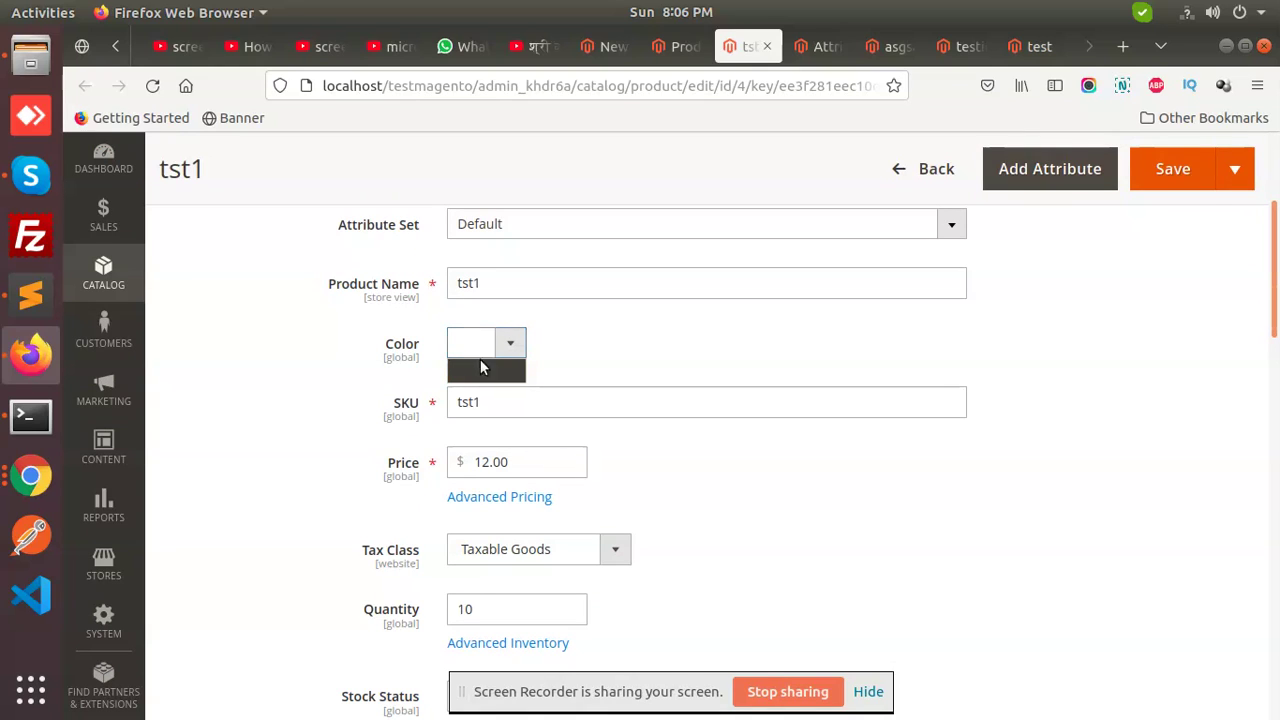
Step: From the products grid, open the product attributes list in a new browser tab and switch to it
click(675, 46)
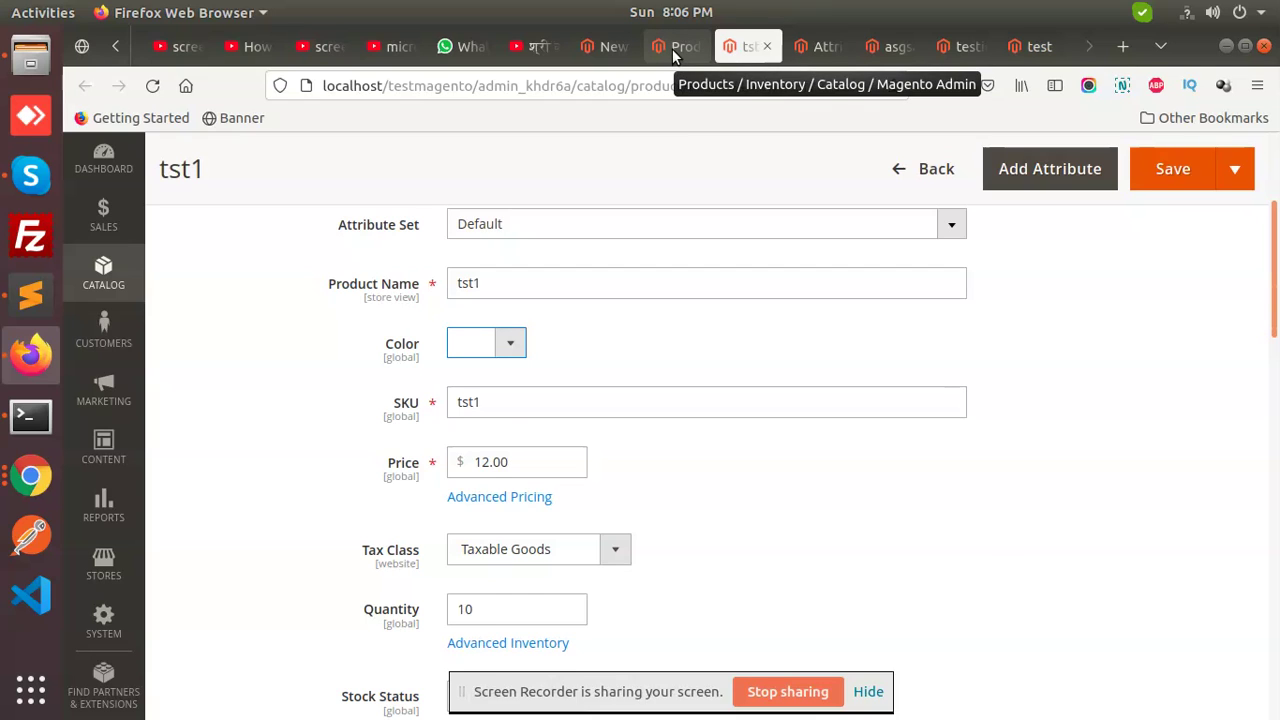
click(673, 50)
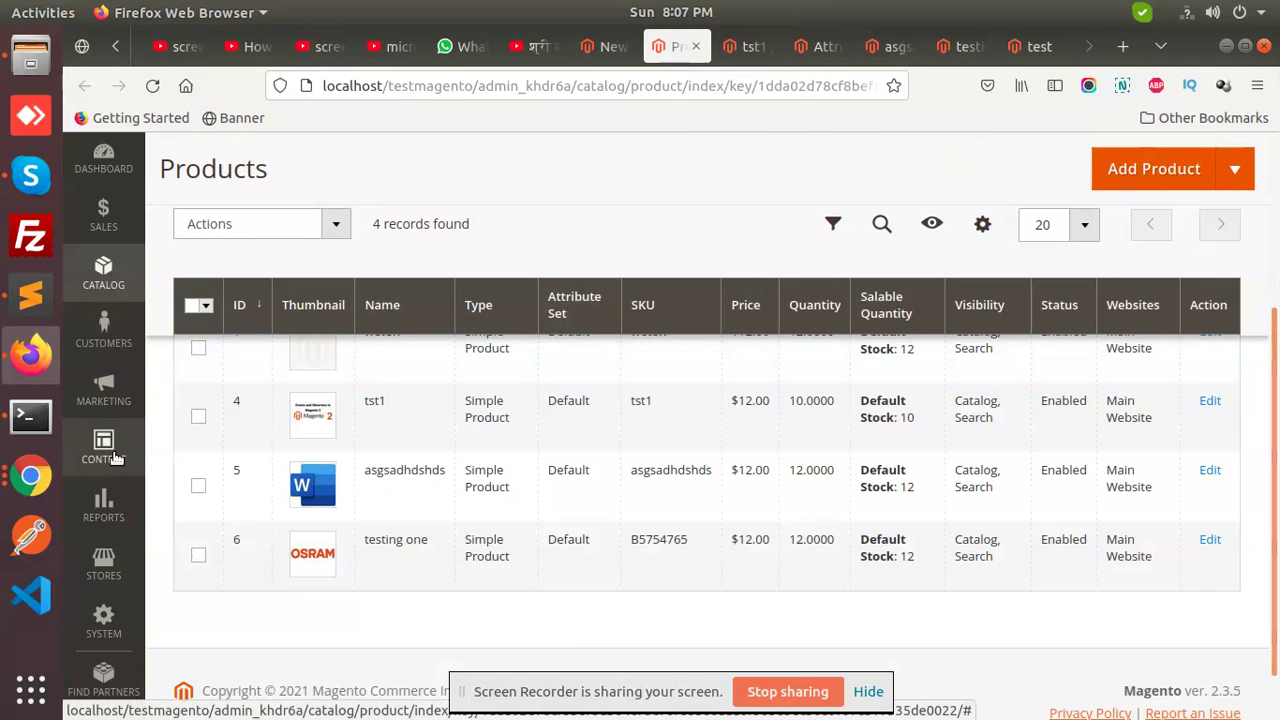
click(110, 565)
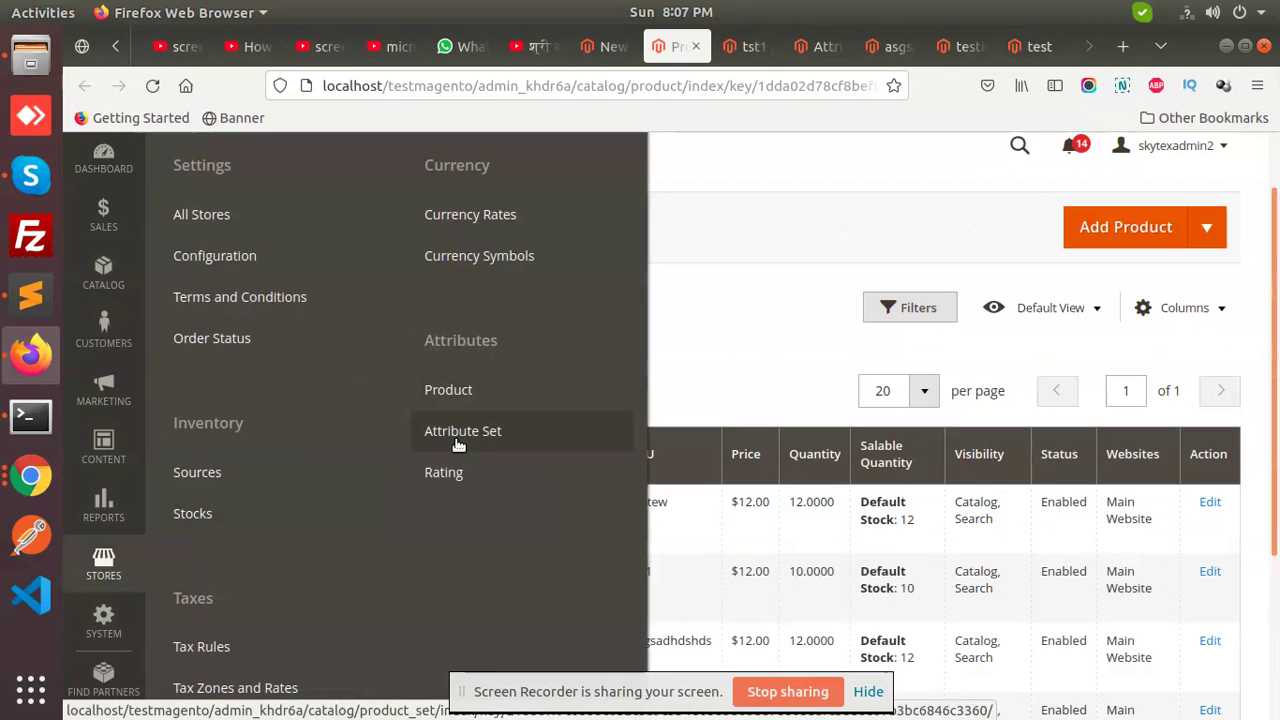
middle_click(455, 390)
click(745, 46)
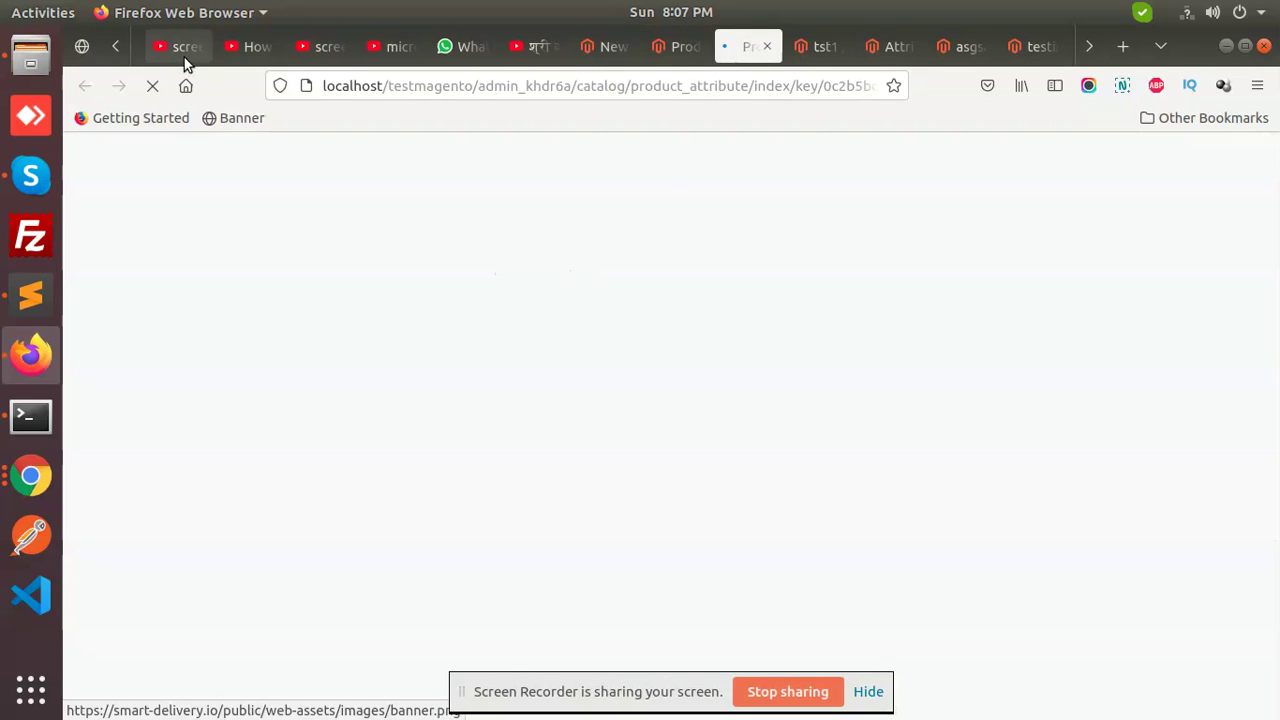
Step: Close unrelated browser tabs, including WhatsApp, and open the color attribute for editing
scroll(177, 50, down, 1)
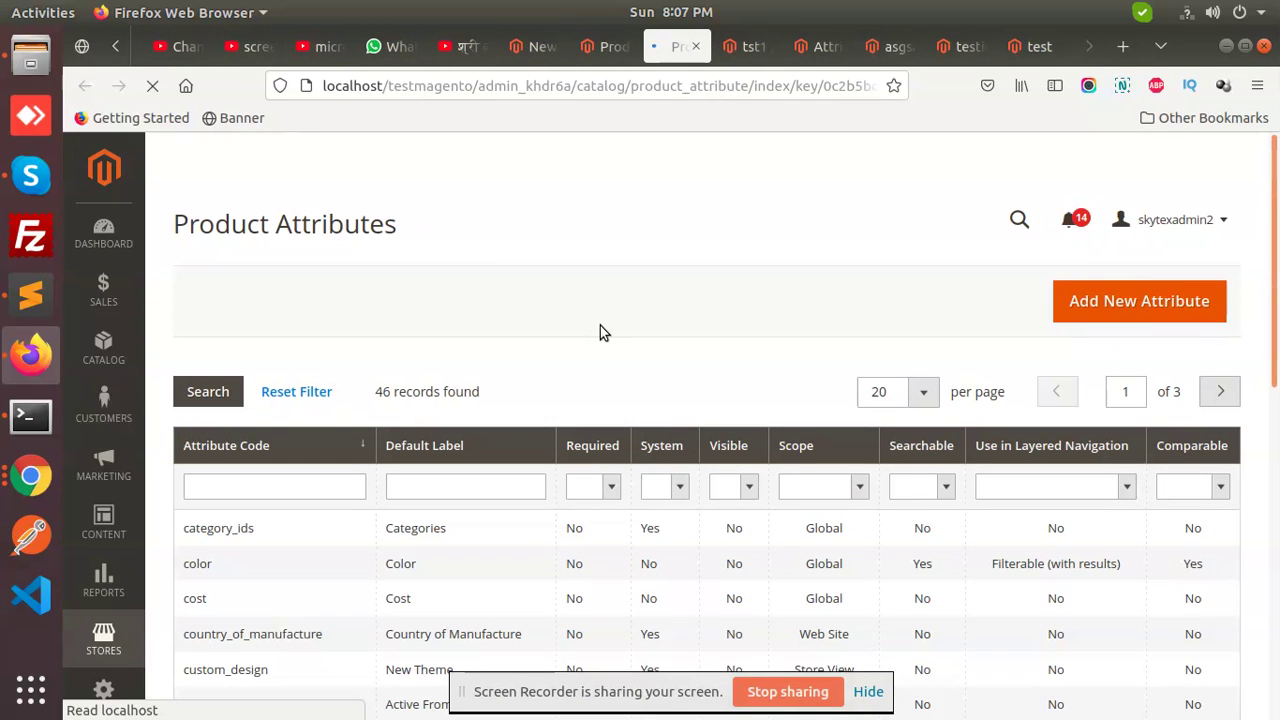
middle_click(380, 52)
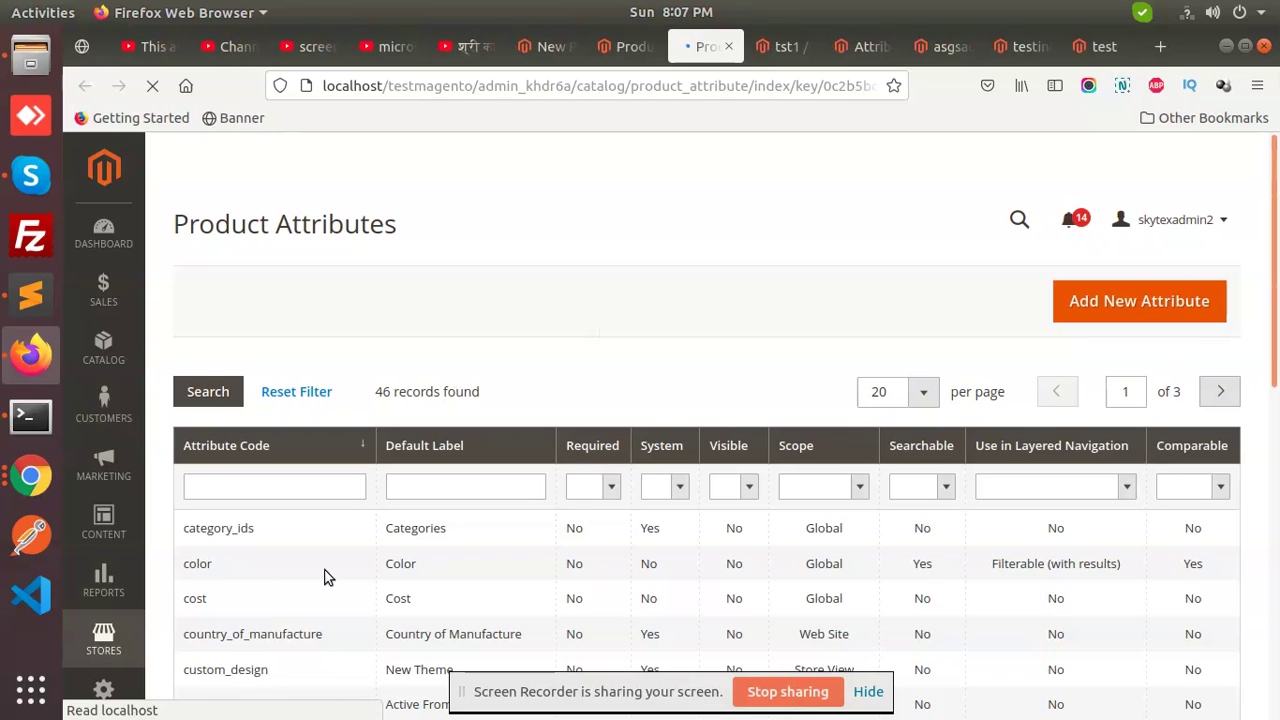
click(257, 566)
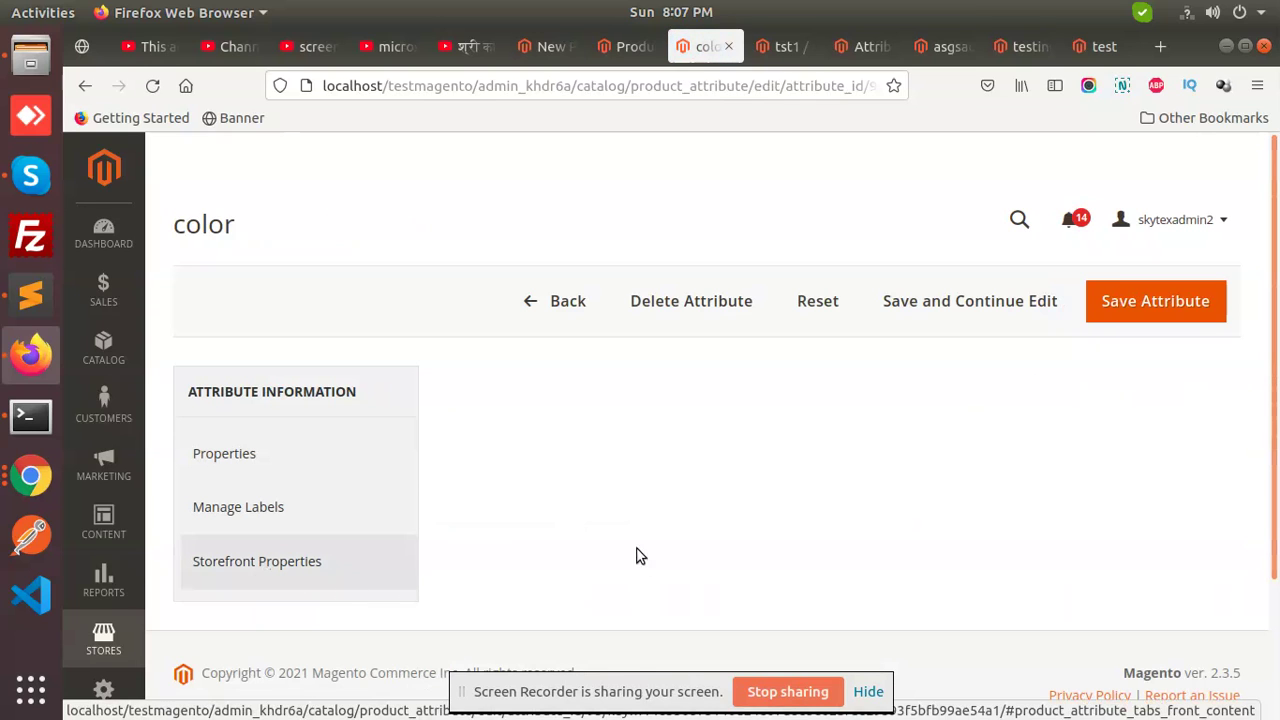
Step: Add a color option named white for both Admin and Default Store View
drag(1276, 254, 1276, 406)
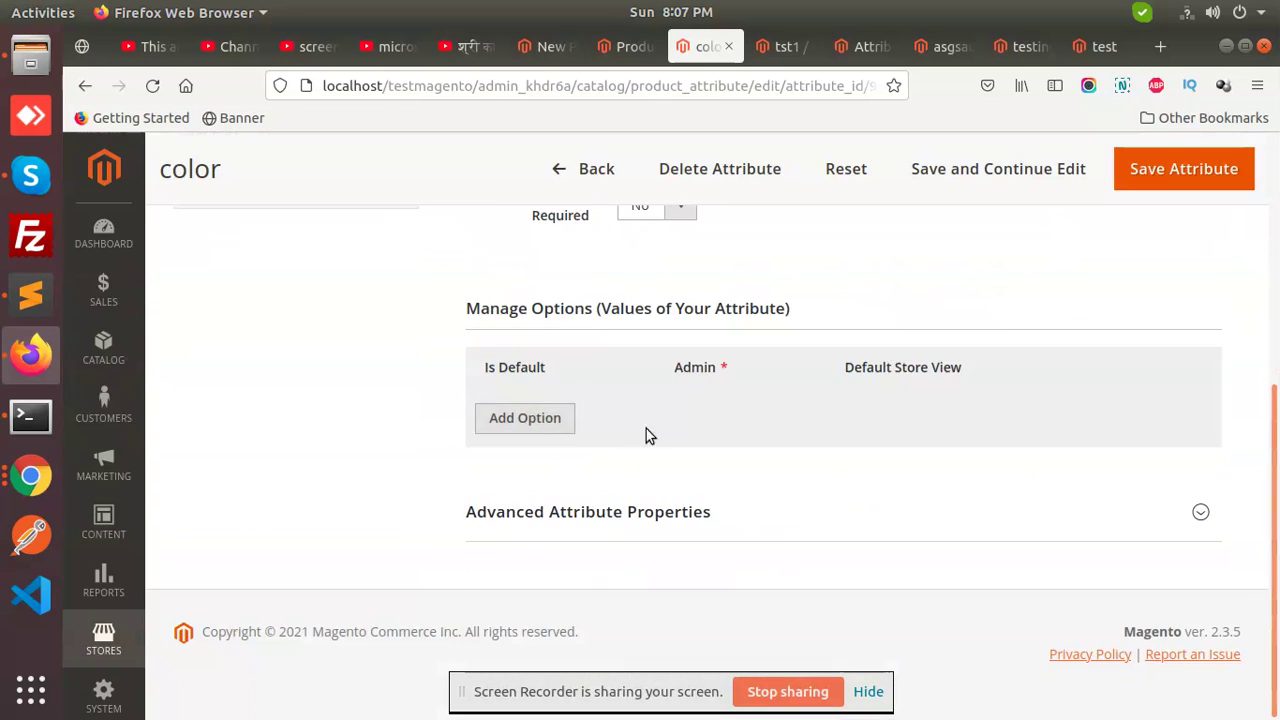
click(530, 420)
click(621, 420)
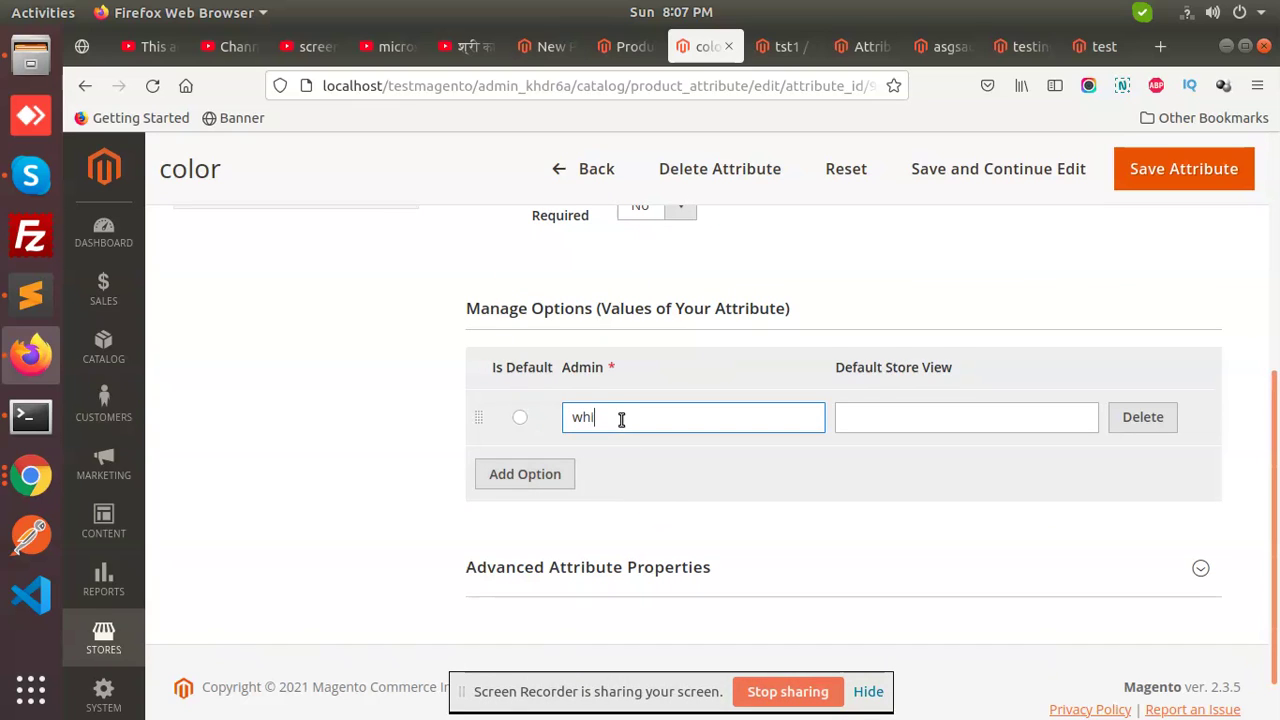
double_click(621, 420)
key(ctrl+c)
click(871, 423)
key(ctrl+v)
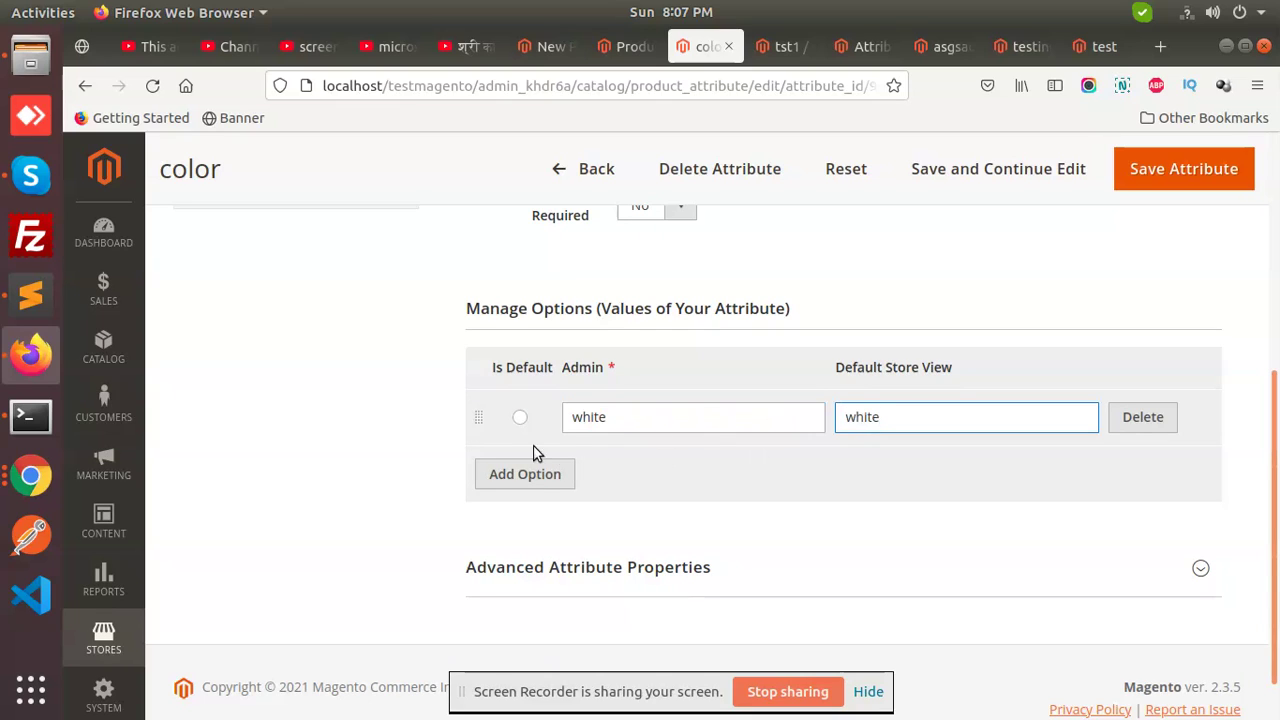
Step: Add a second color option named red for both Admin and Default Store View
click(531, 477)
click(623, 476)
text(red)
click(871, 481)
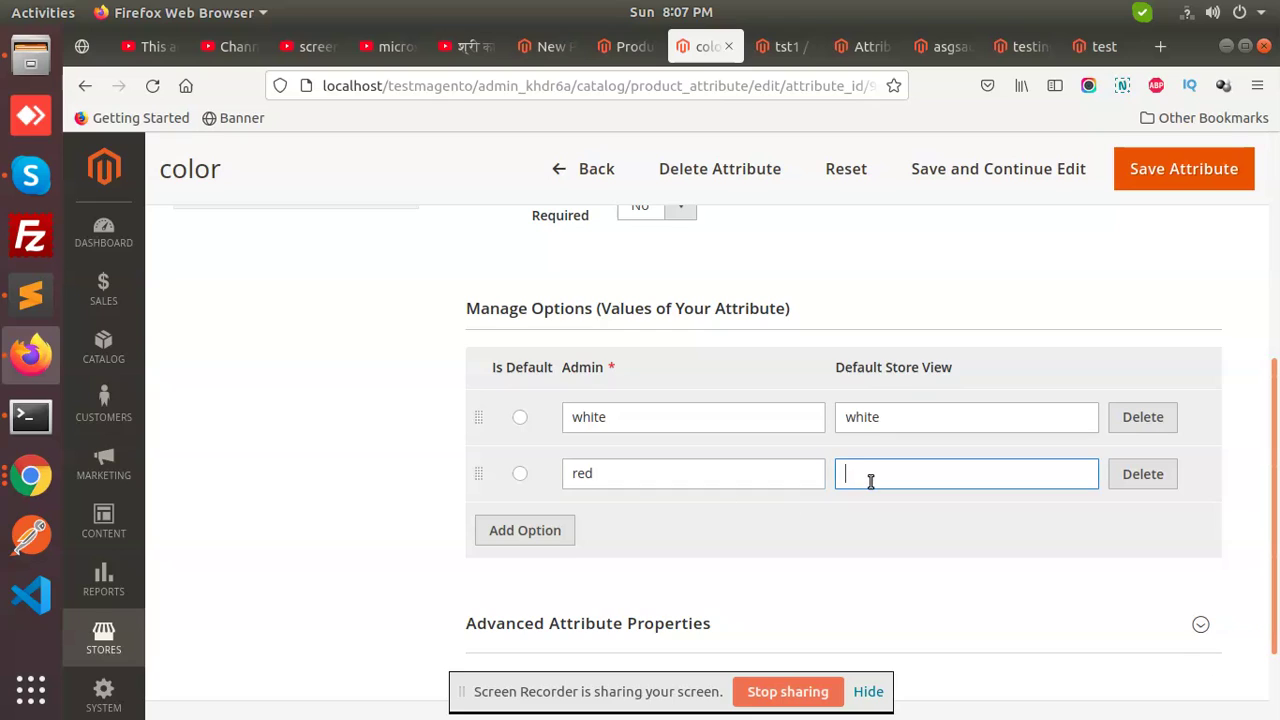
Step: Add a third color option named green for Admin and Default Store View, and make white the default option
click(532, 529)
click(595, 531)
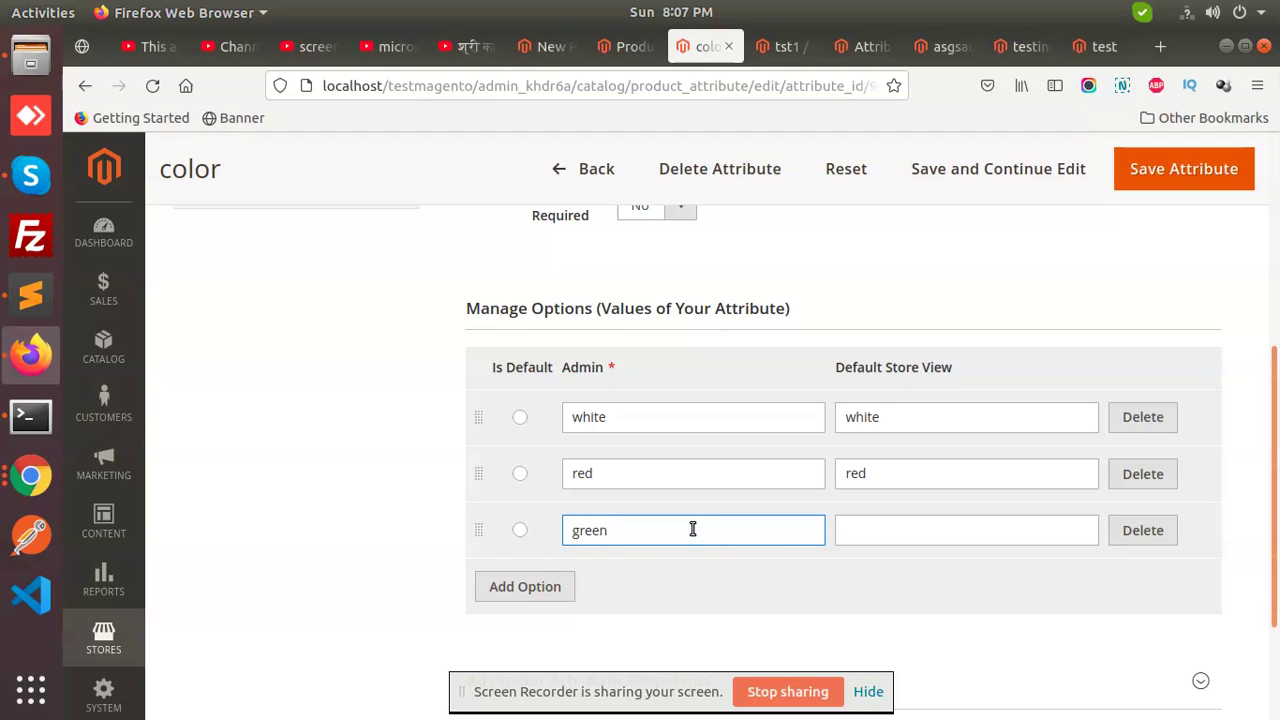
click(852, 536)
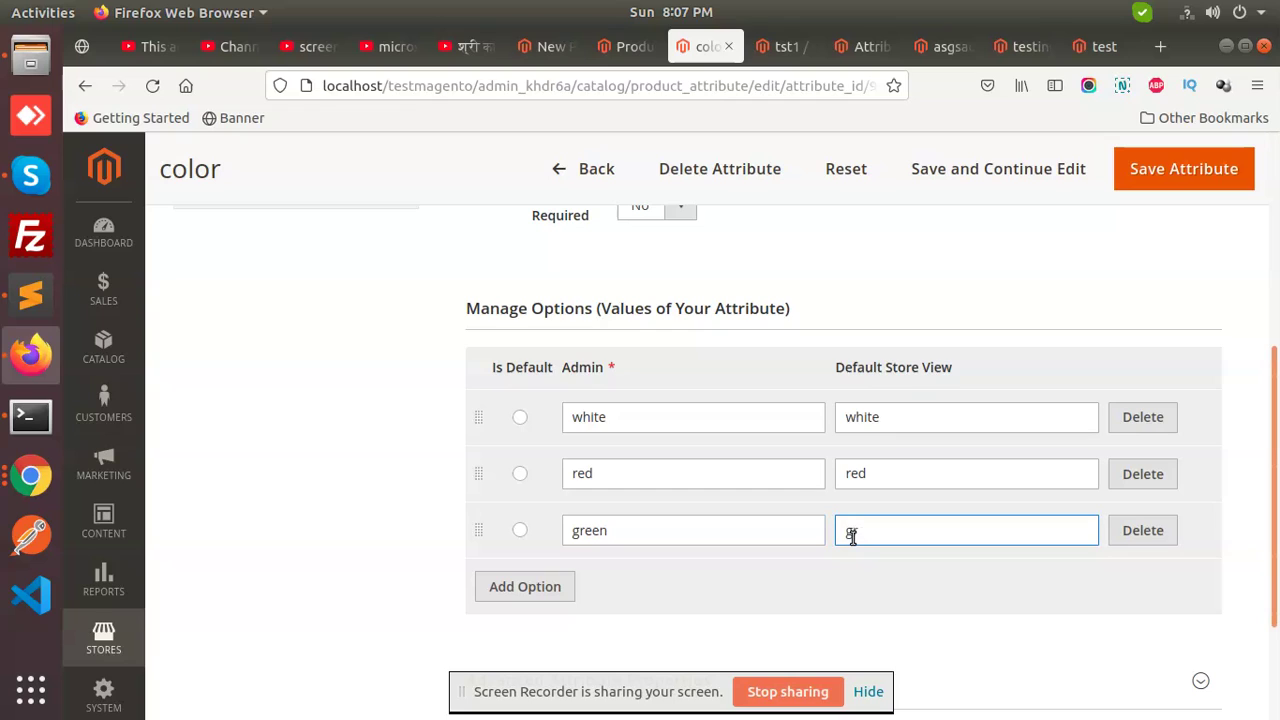
click(520, 417)
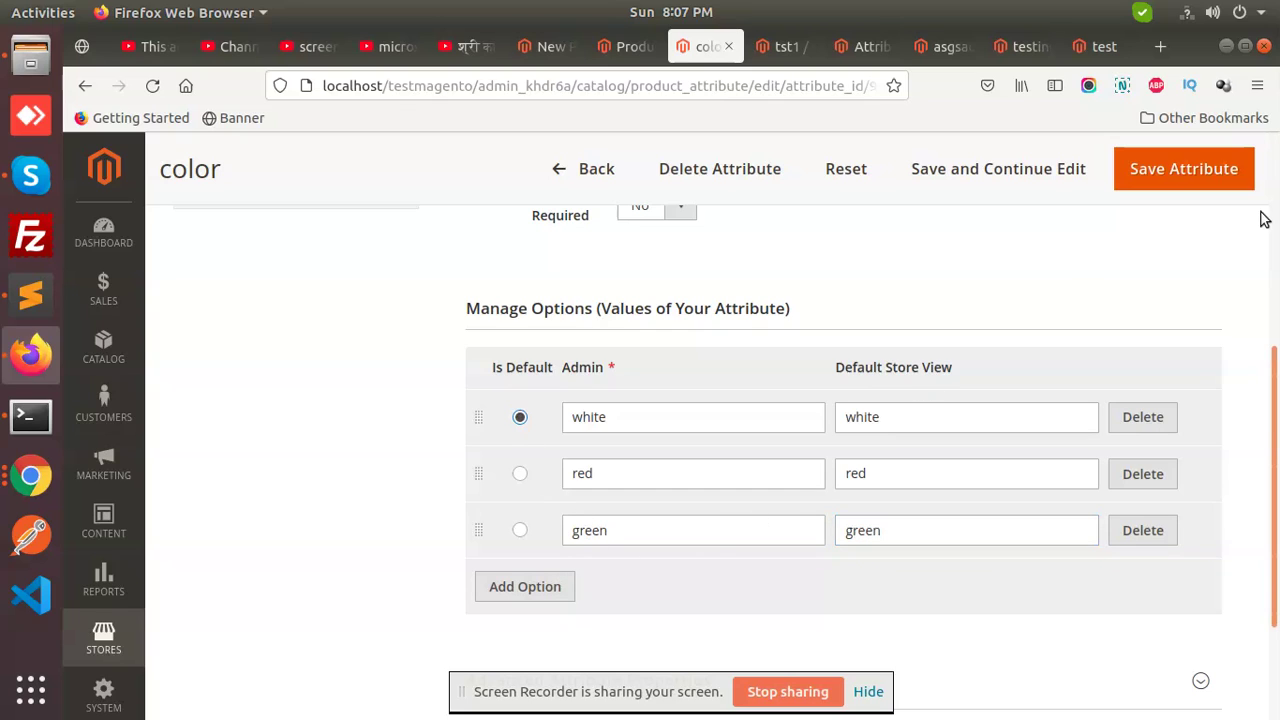
Step: Review the color attribute's advanced properties and save the attribute
scroll(1278, 443, down, 3)
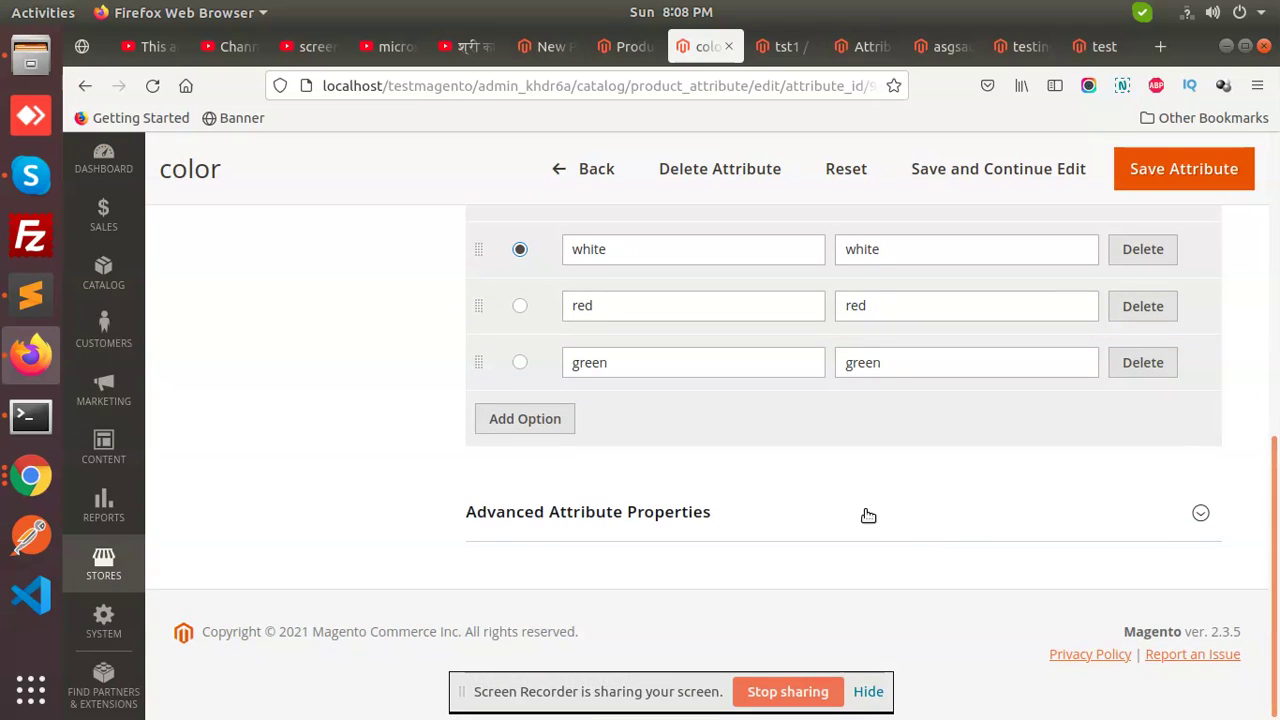
drag(1277, 517, 1277, 708)
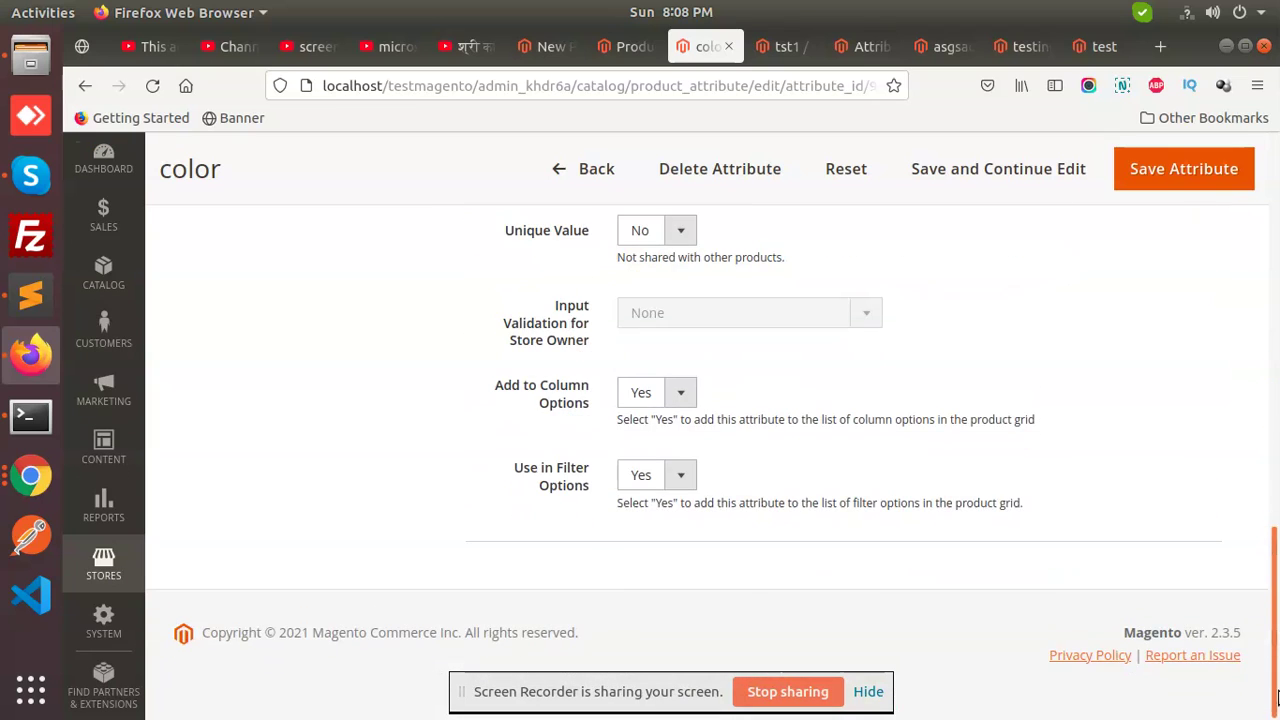
scroll(1278, 700, up, 15)
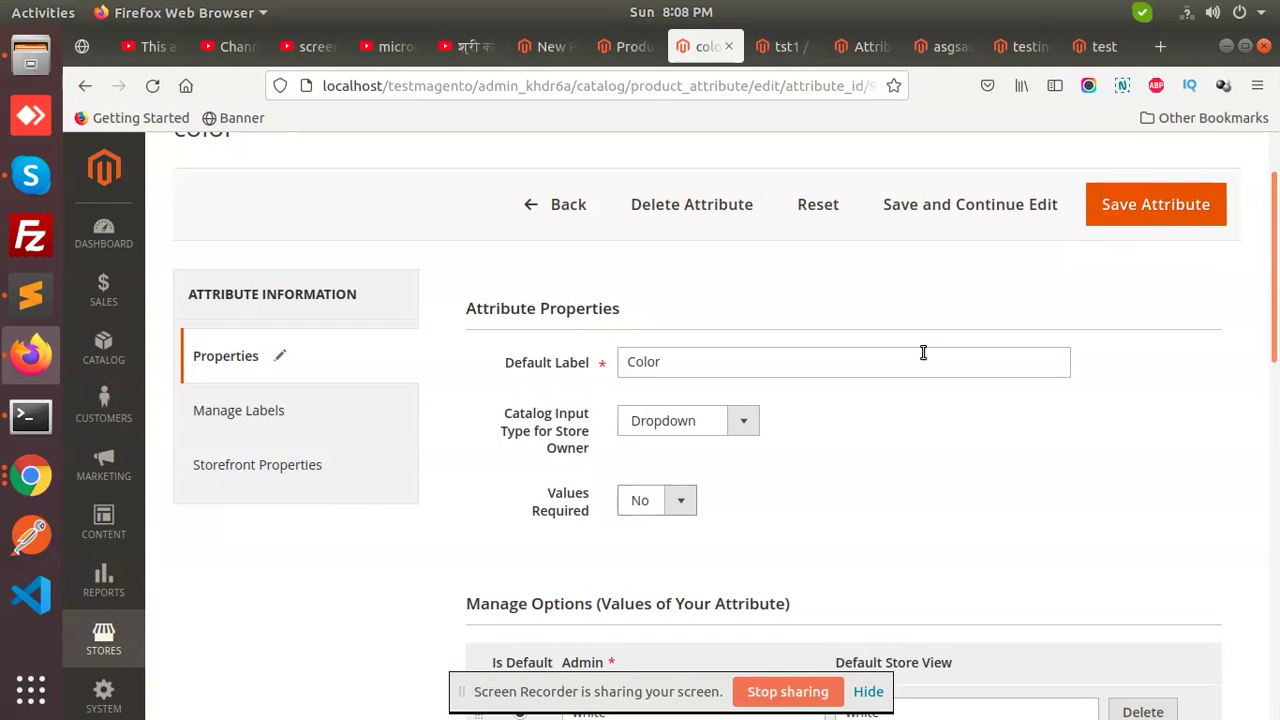
click(1125, 215)
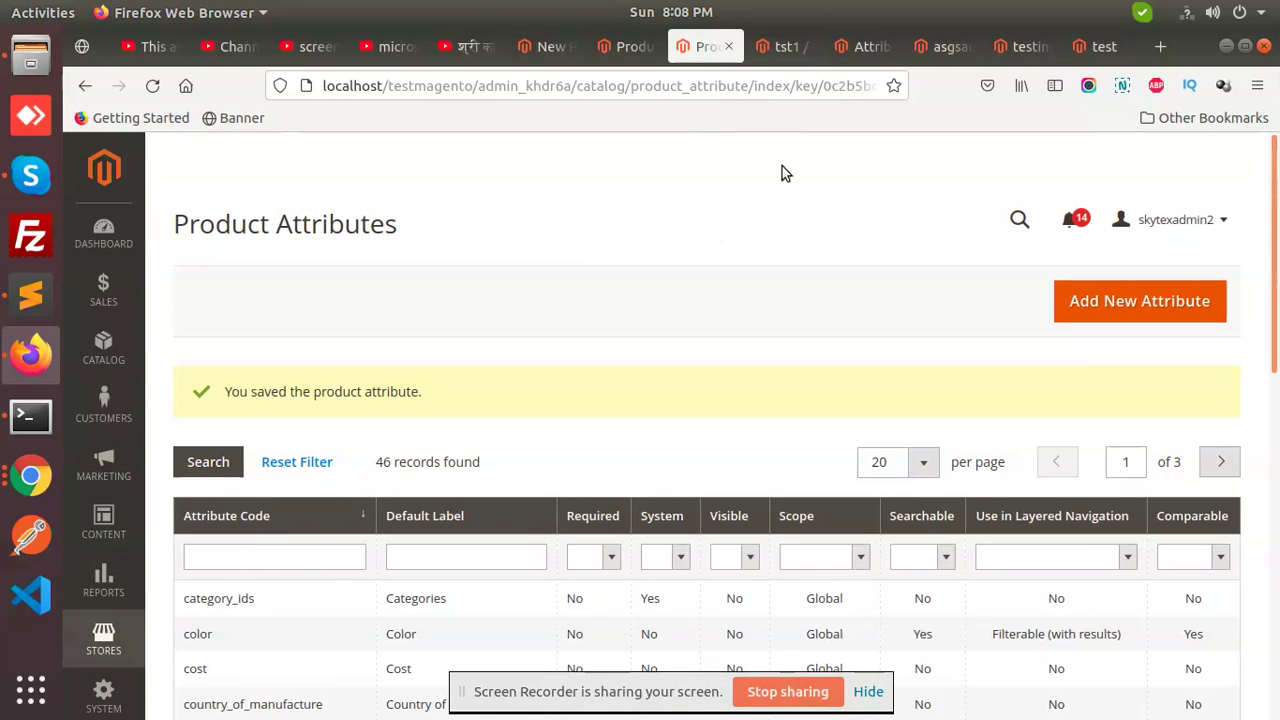
Step: Reload the tst1 product page and flush the Magento cache from Cache Management
click(780, 44)
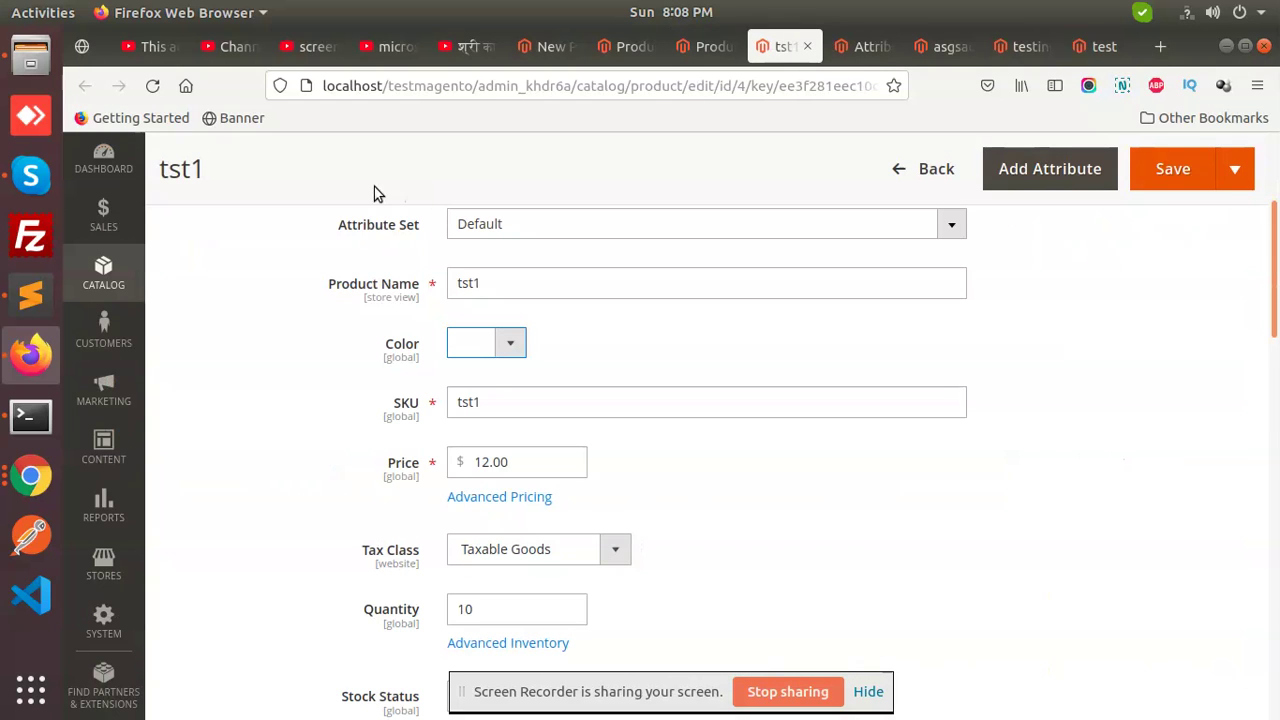
click(152, 85)
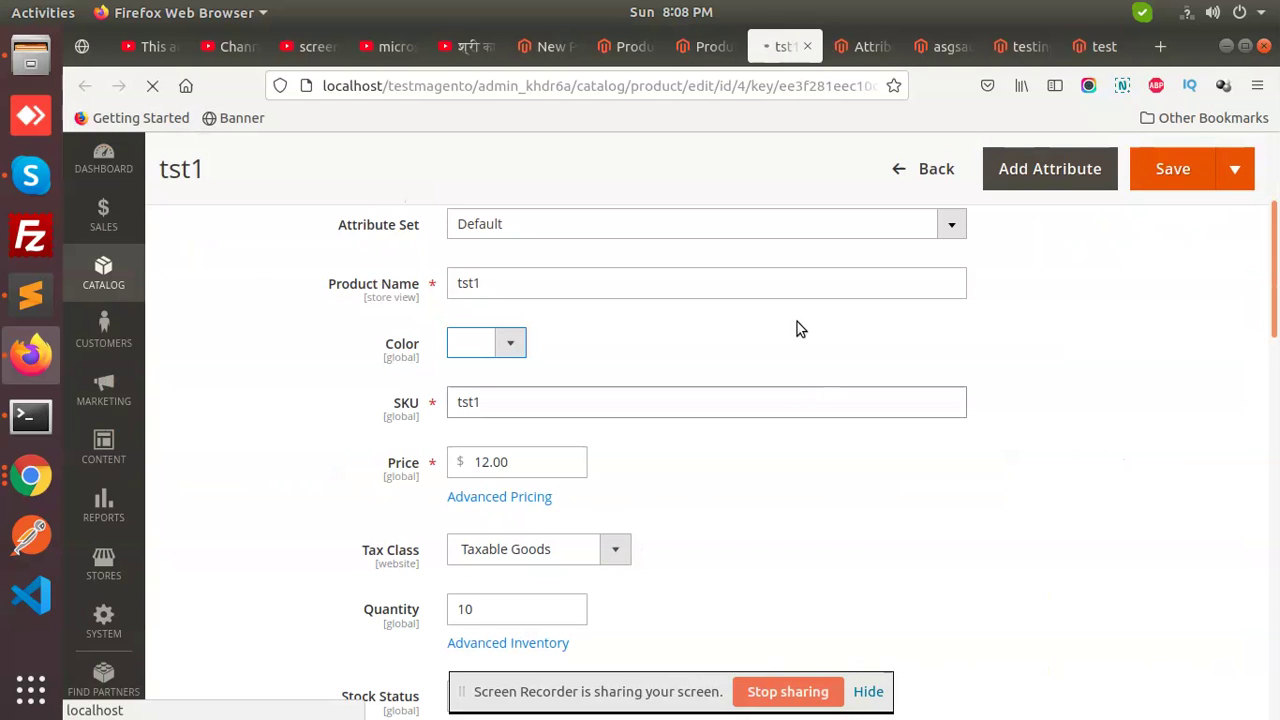
click(700, 50)
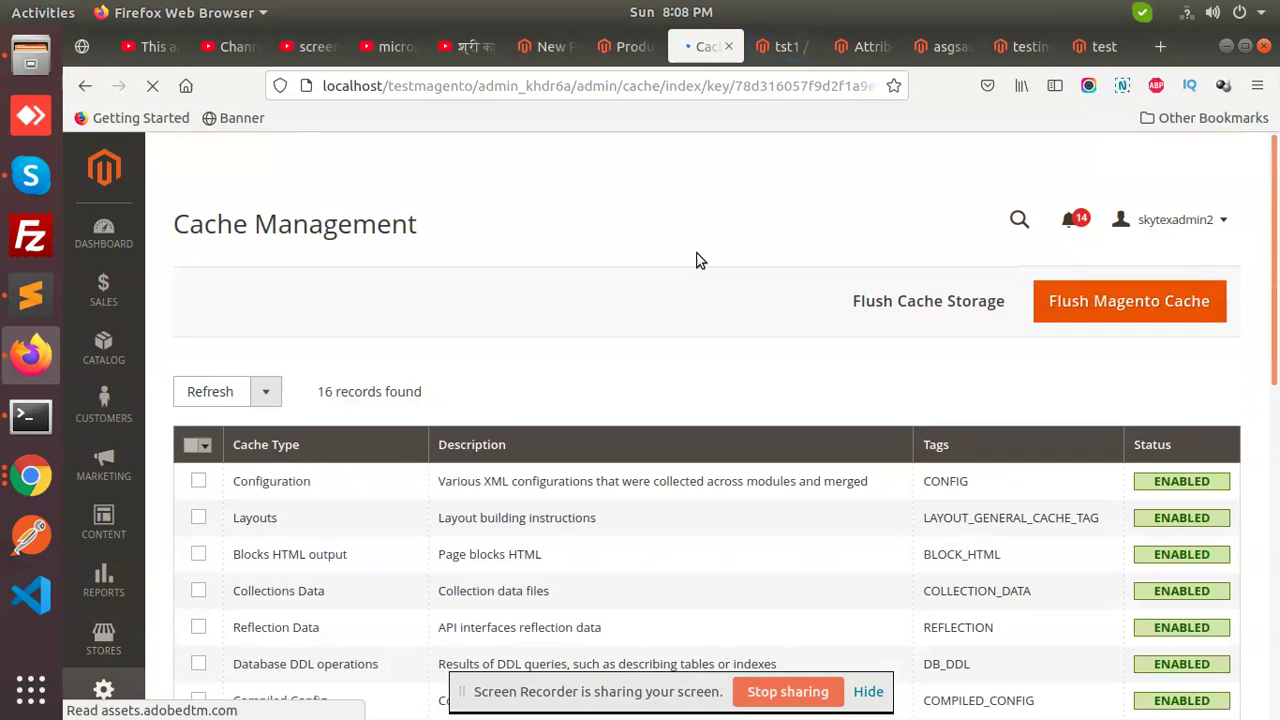
click(1140, 297)
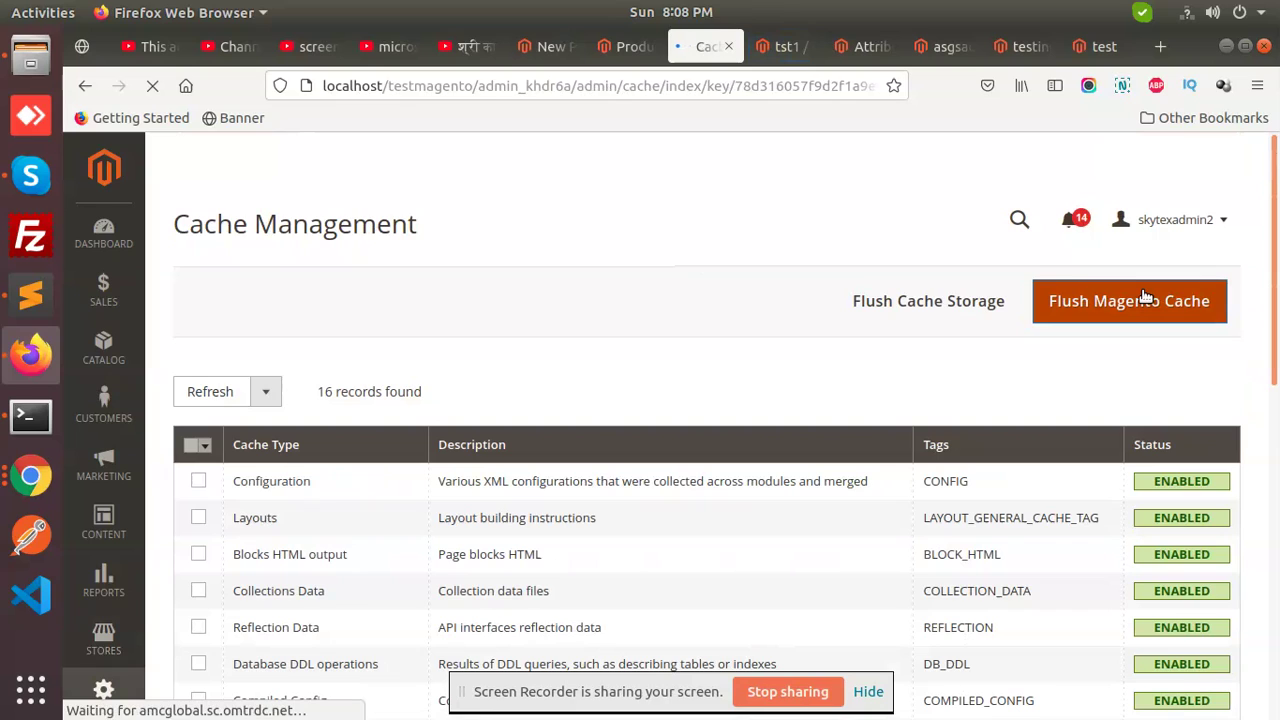
Step: Set the color of the tst1 product to white and save the product
click(789, 46)
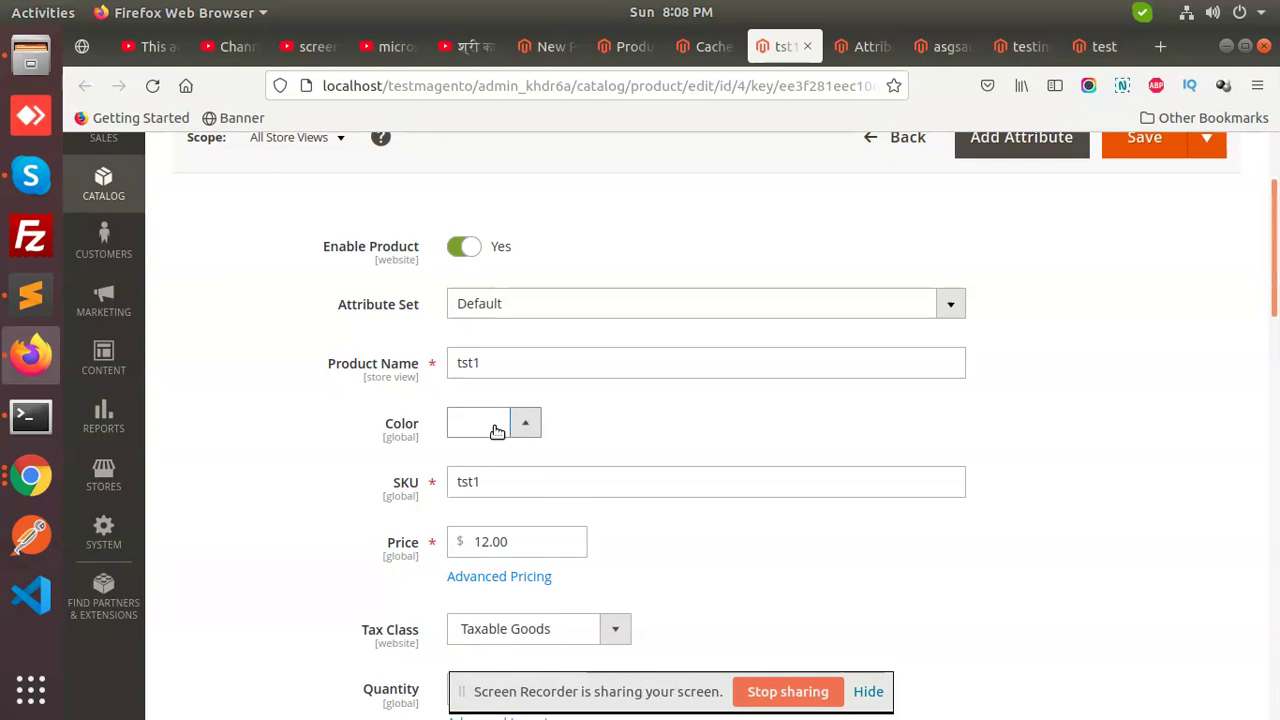
click(492, 428)
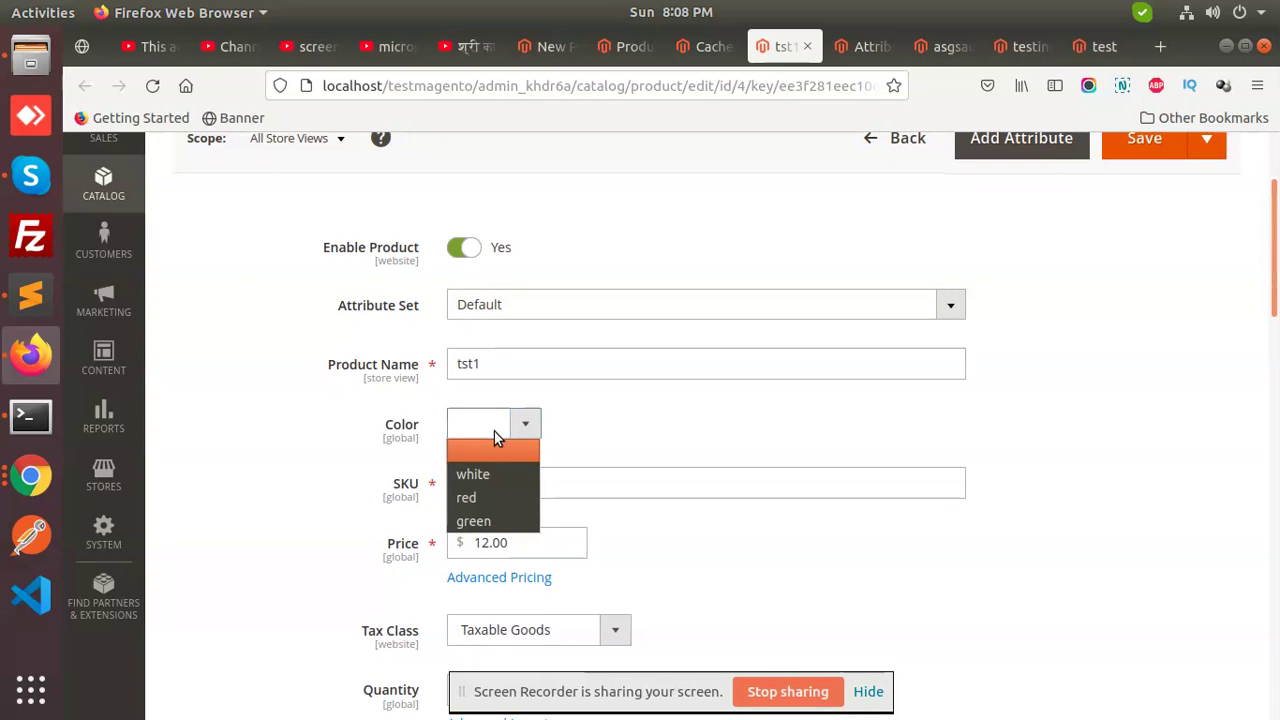
click(505, 483)
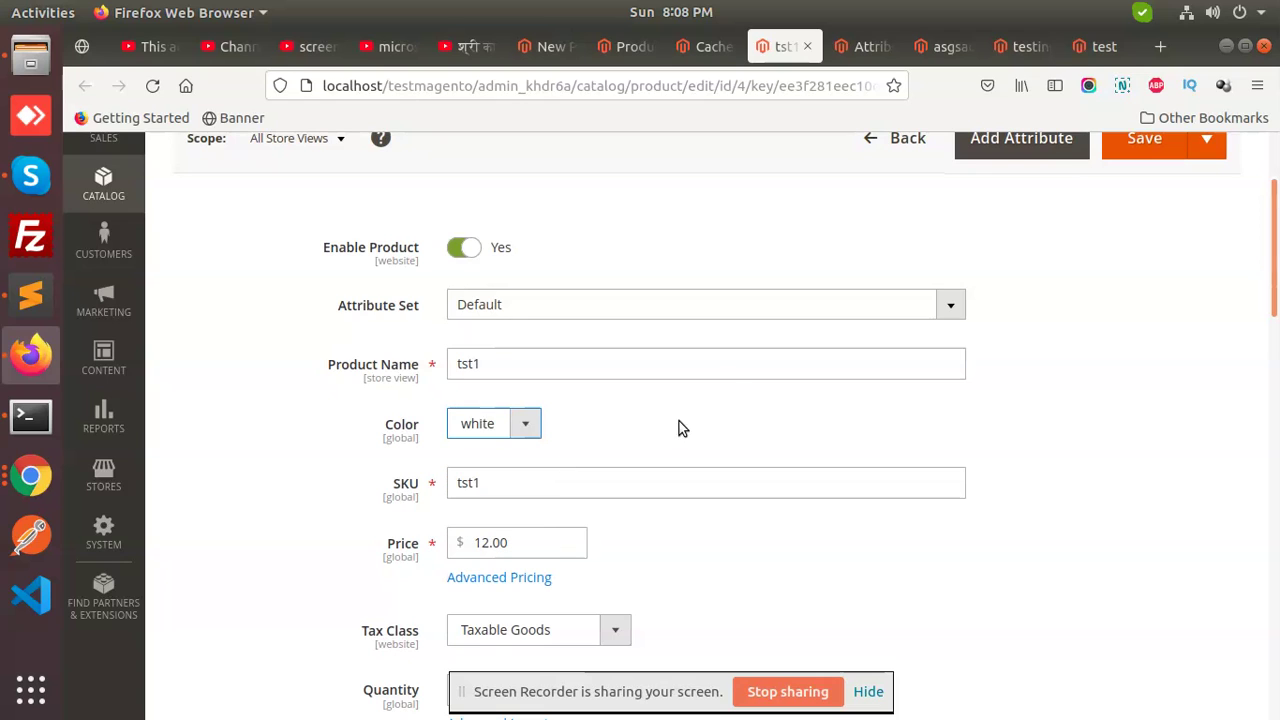
click(1148, 160)
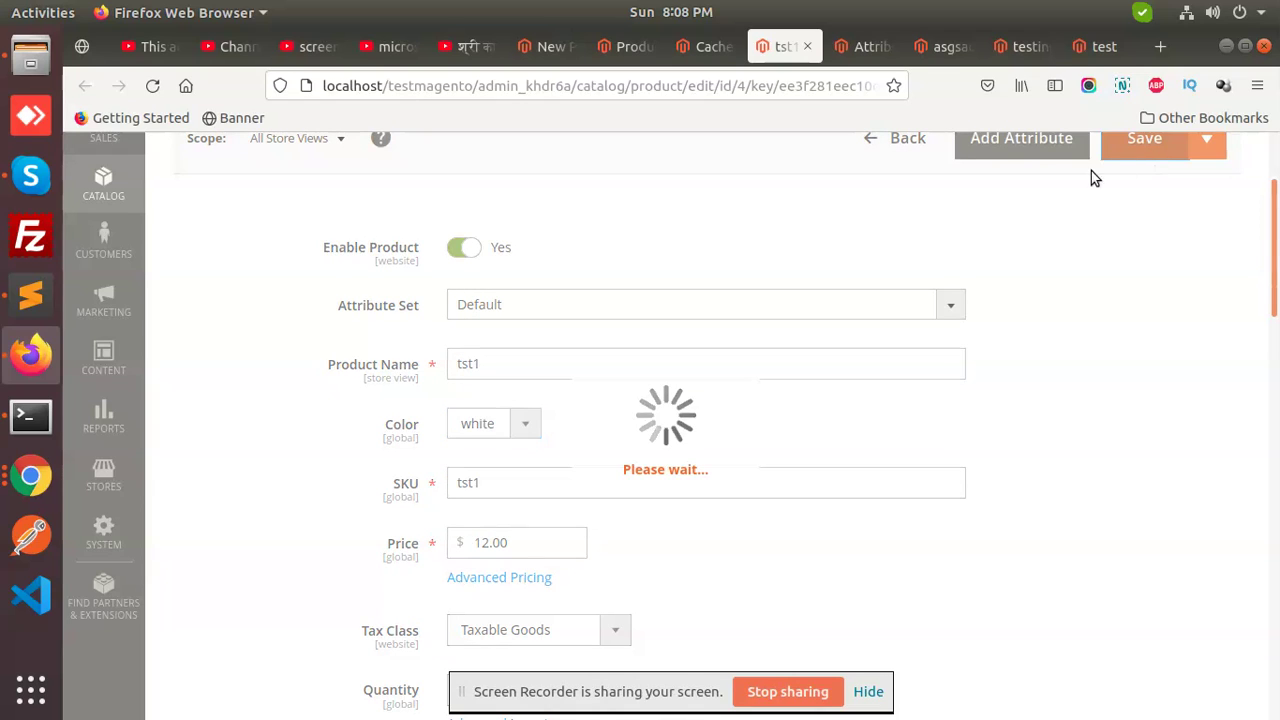
Step: Reload the edit page of the product asgsadhdshds and close the products grid and Cache Management tabs
click(942, 48)
click(152, 86)
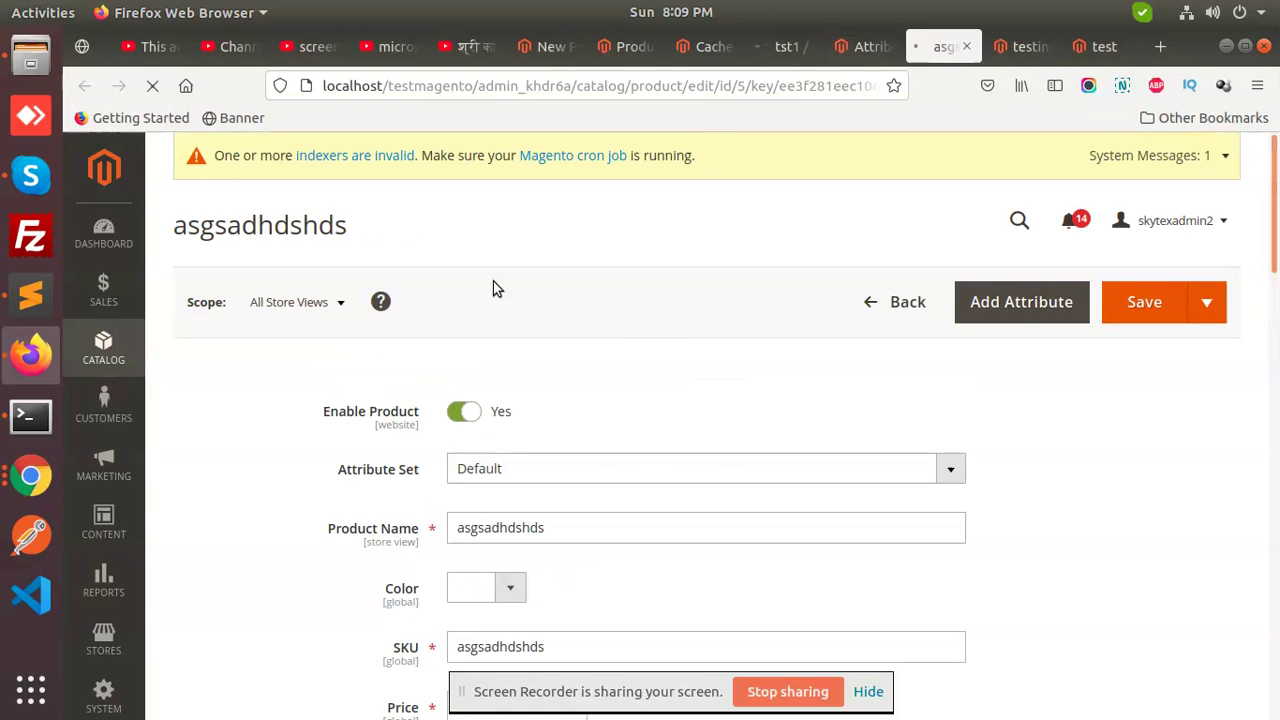
middle_click(632, 50)
middle_click(632, 50)
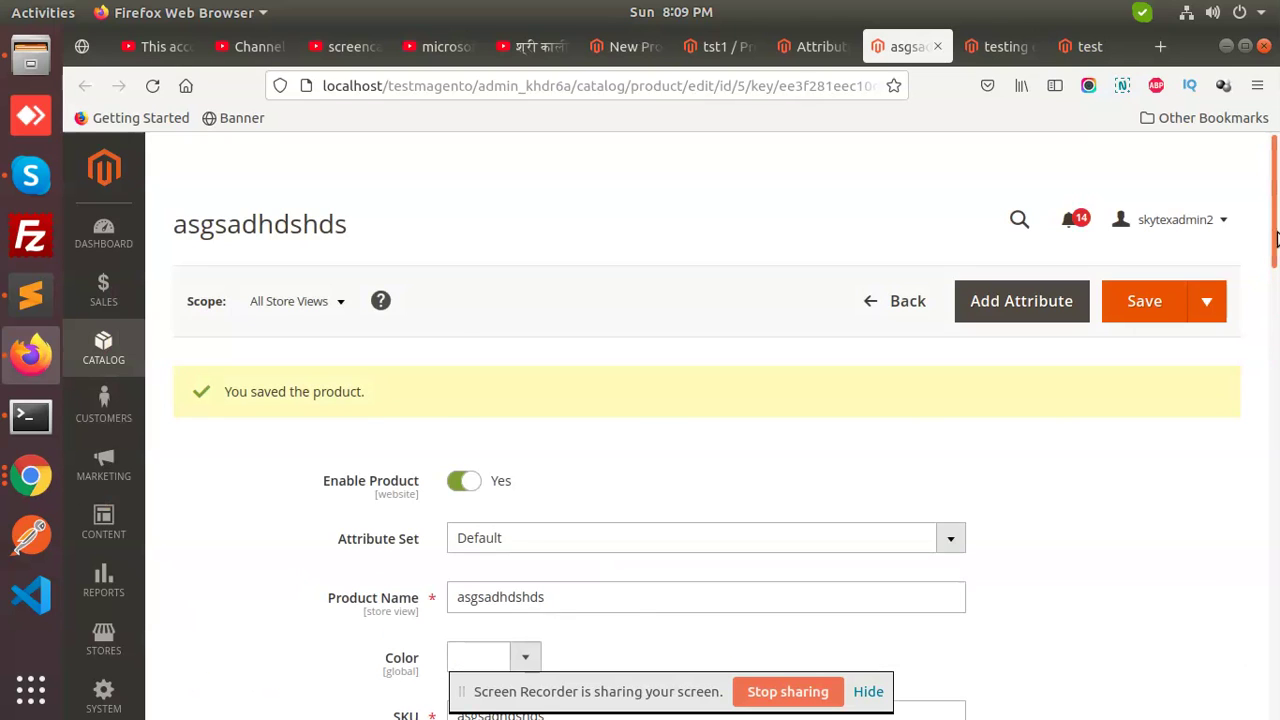
Step: Set the color of the product asgsadhdshds to red and save the product
scroll(497, 354, down, 5)
click(492, 356)
click(481, 430)
click(1168, 176)
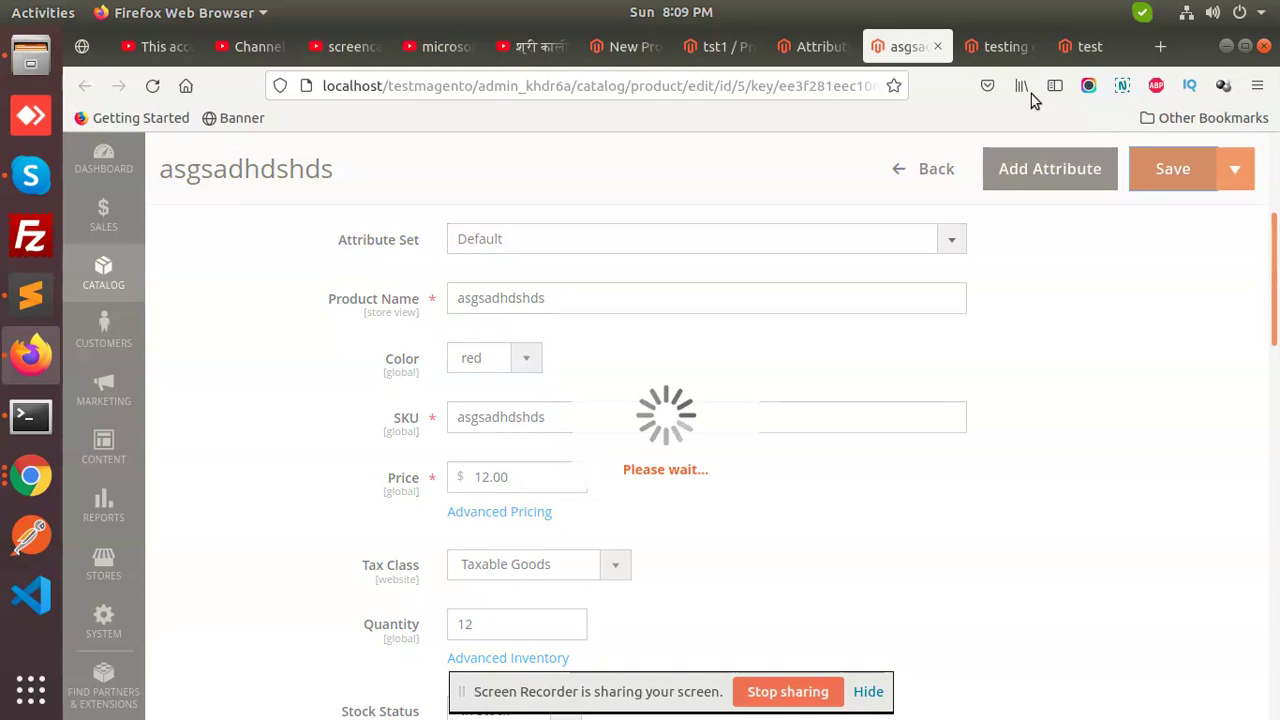
Step: Reload the edit page of the product testing one and close the attribute set, asgsadhdshds and tst1 tabs
click(1000, 42)
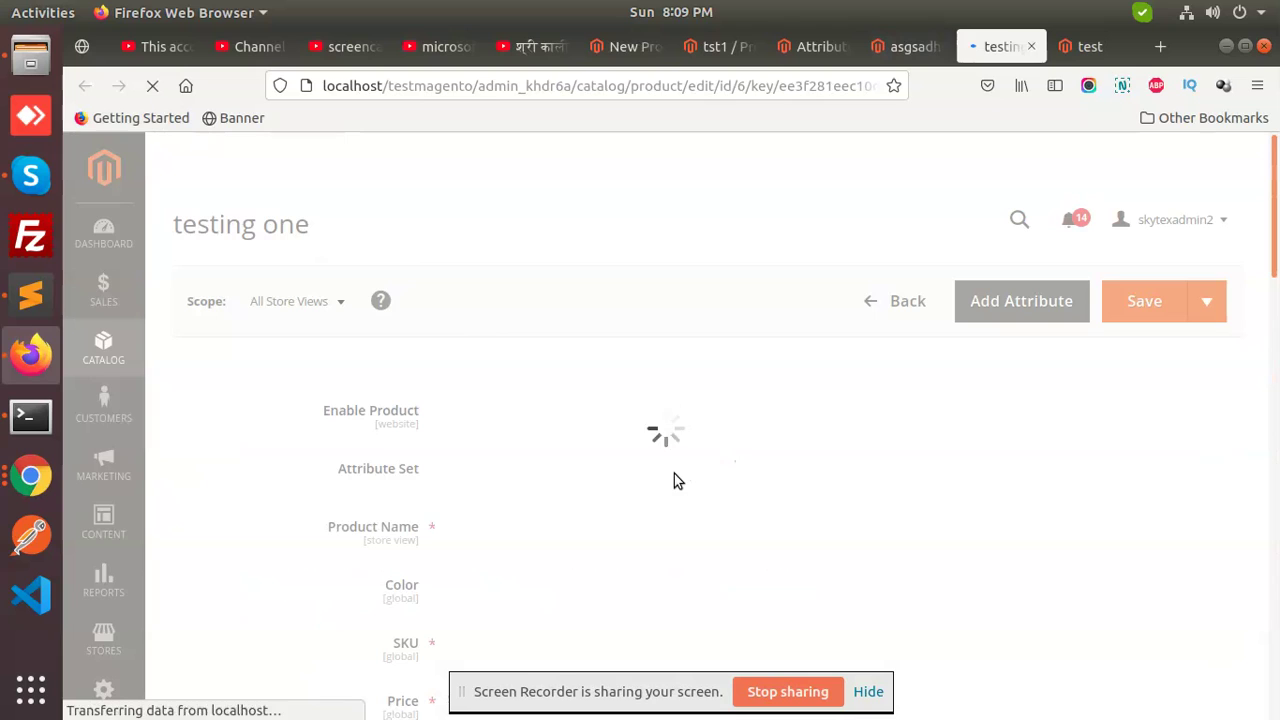
middle_click(816, 48)
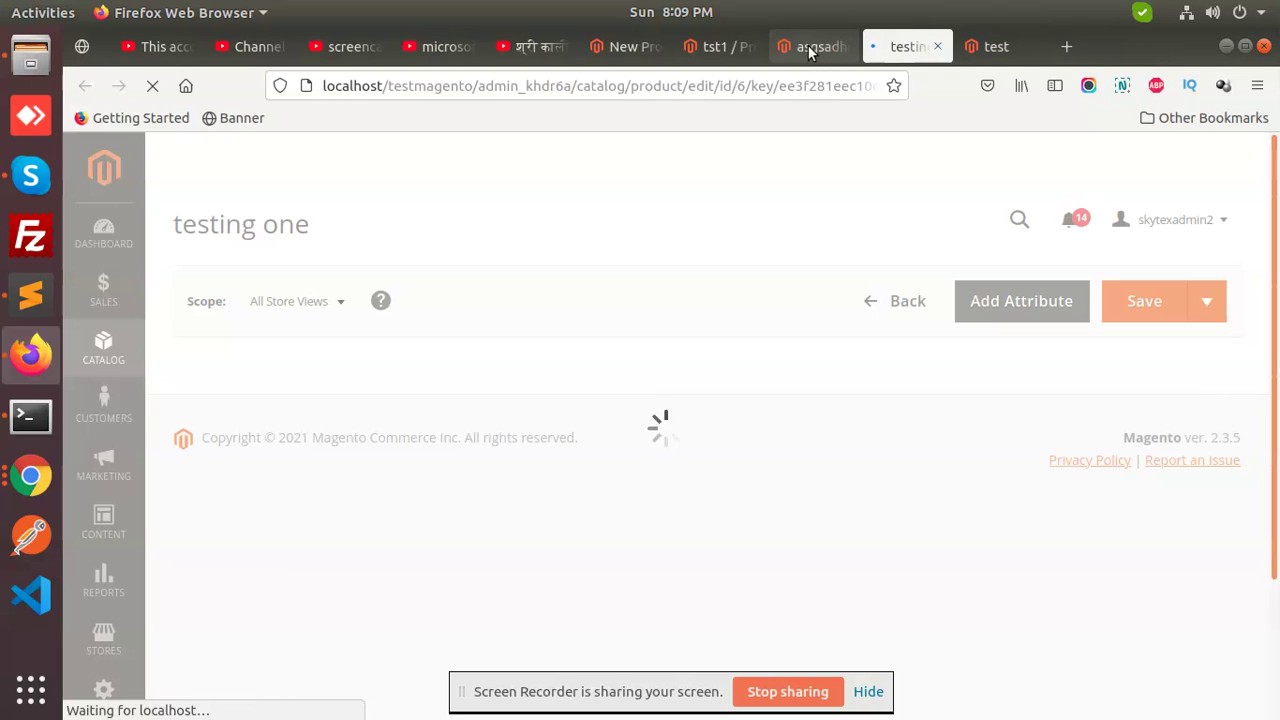
middle_click(810, 48)
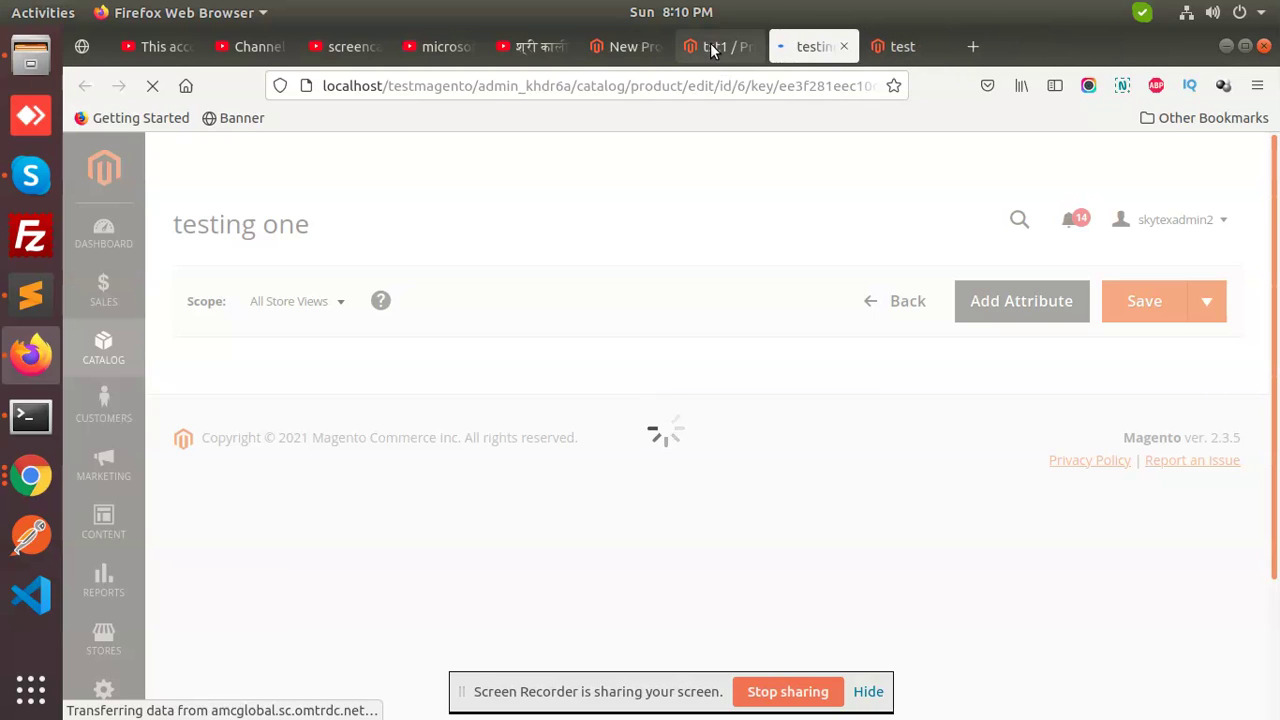
middle_click(748, 46)
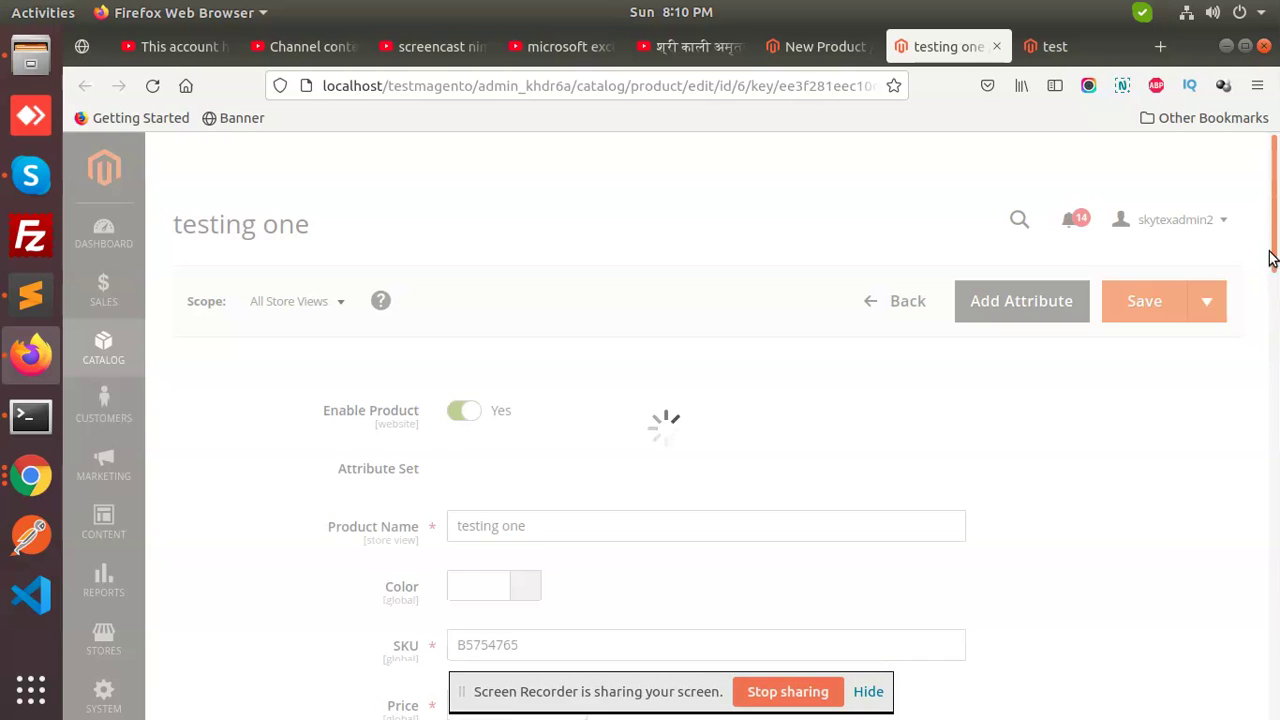
Step: Set the color of the product testing one to green and save the product
scroll(1218, 277, down, 2)
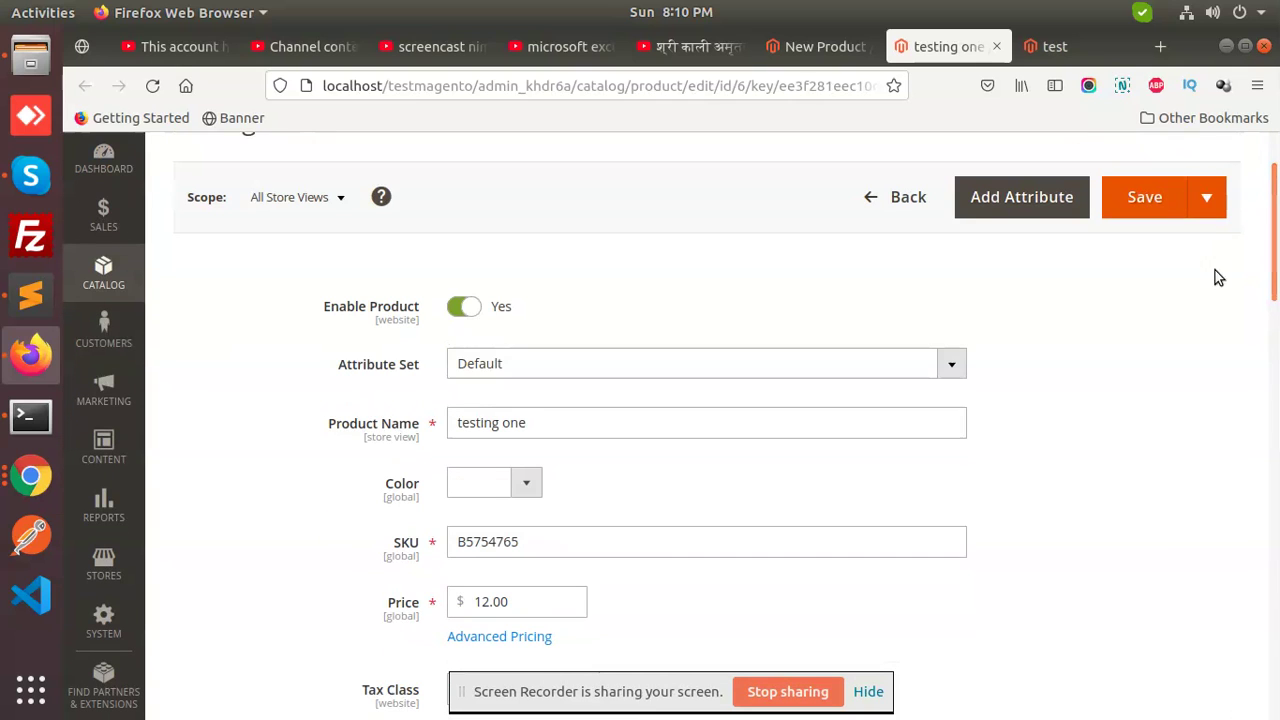
click(482, 486)
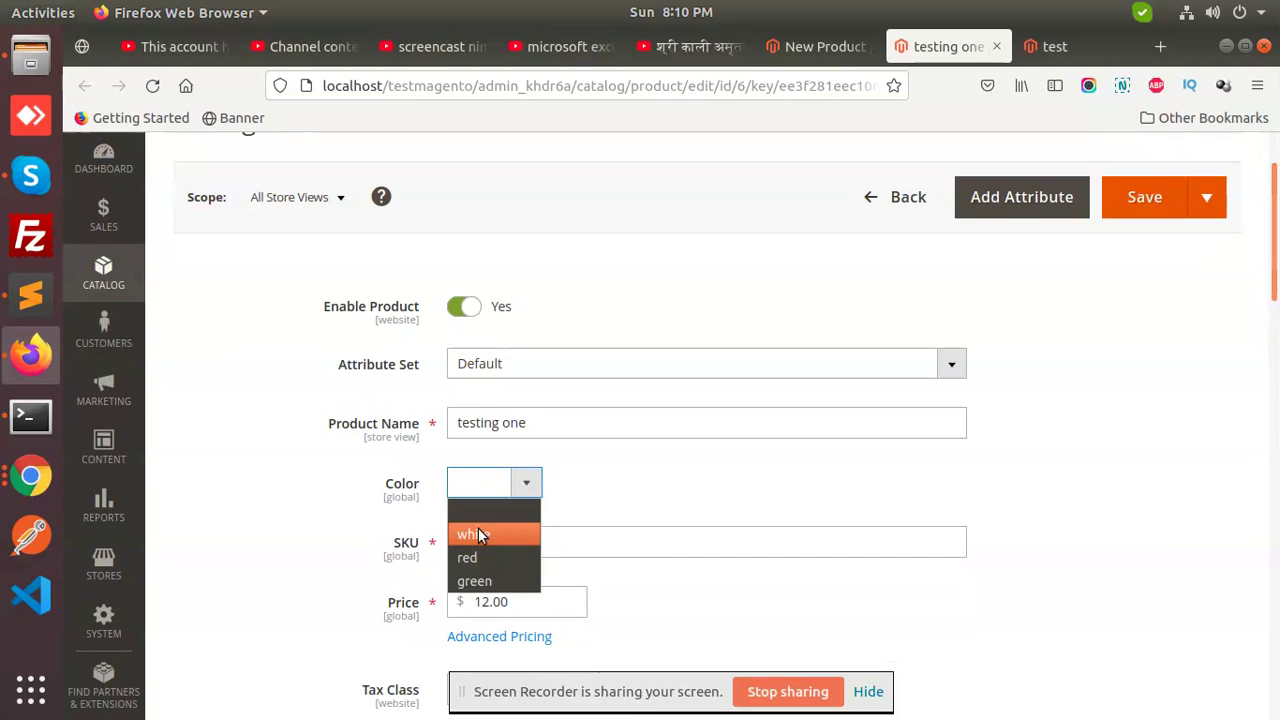
click(490, 580)
click(1145, 200)
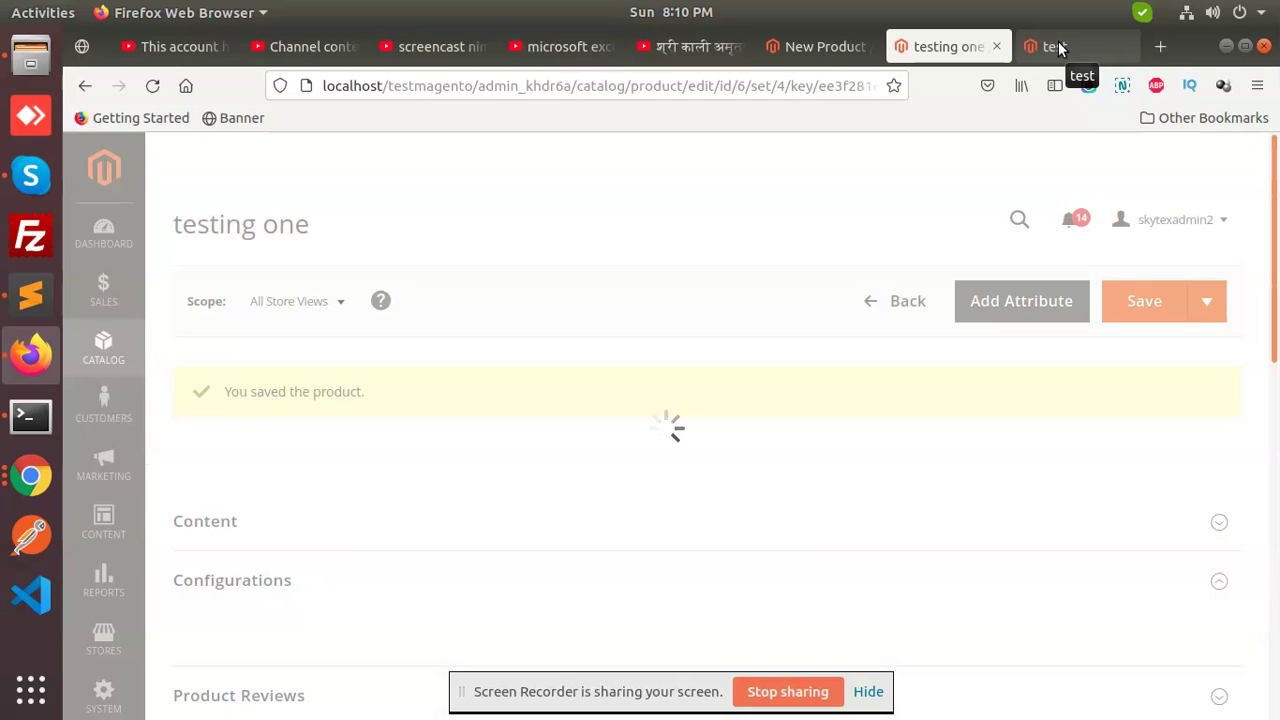
Step: Return to the new configurable product confile products and save it
click(1059, 48)
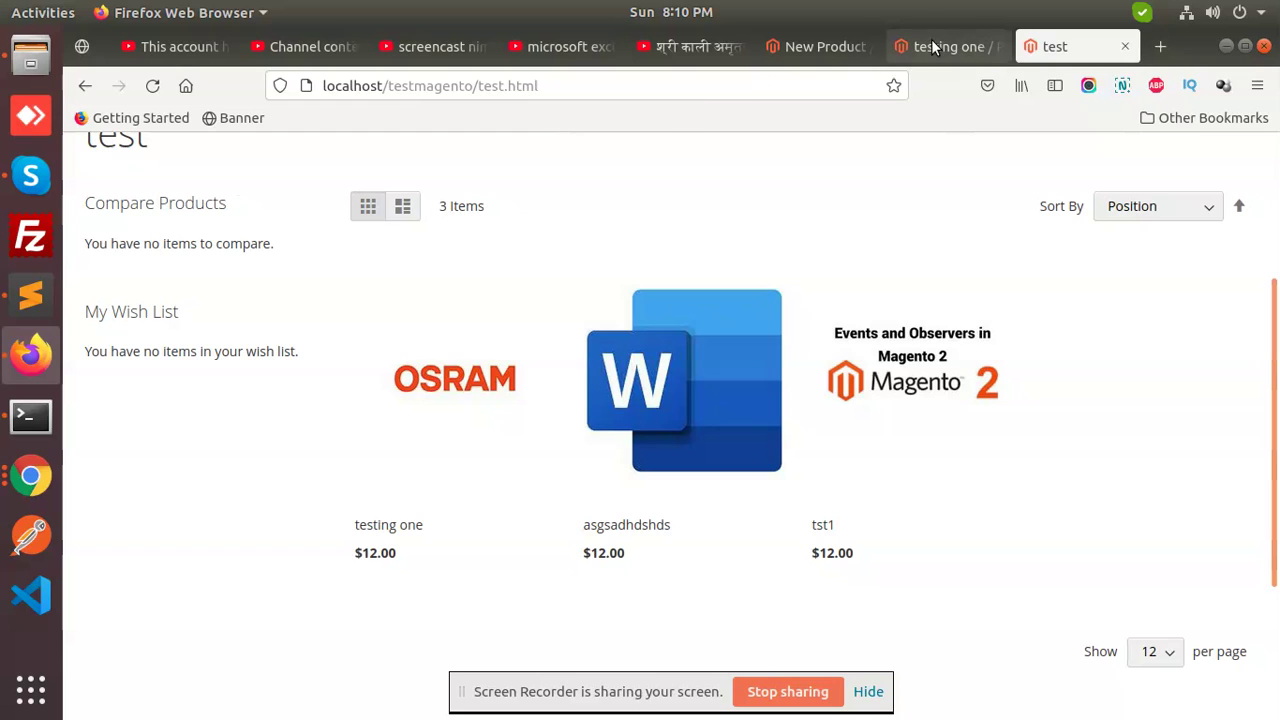
click(828, 47)
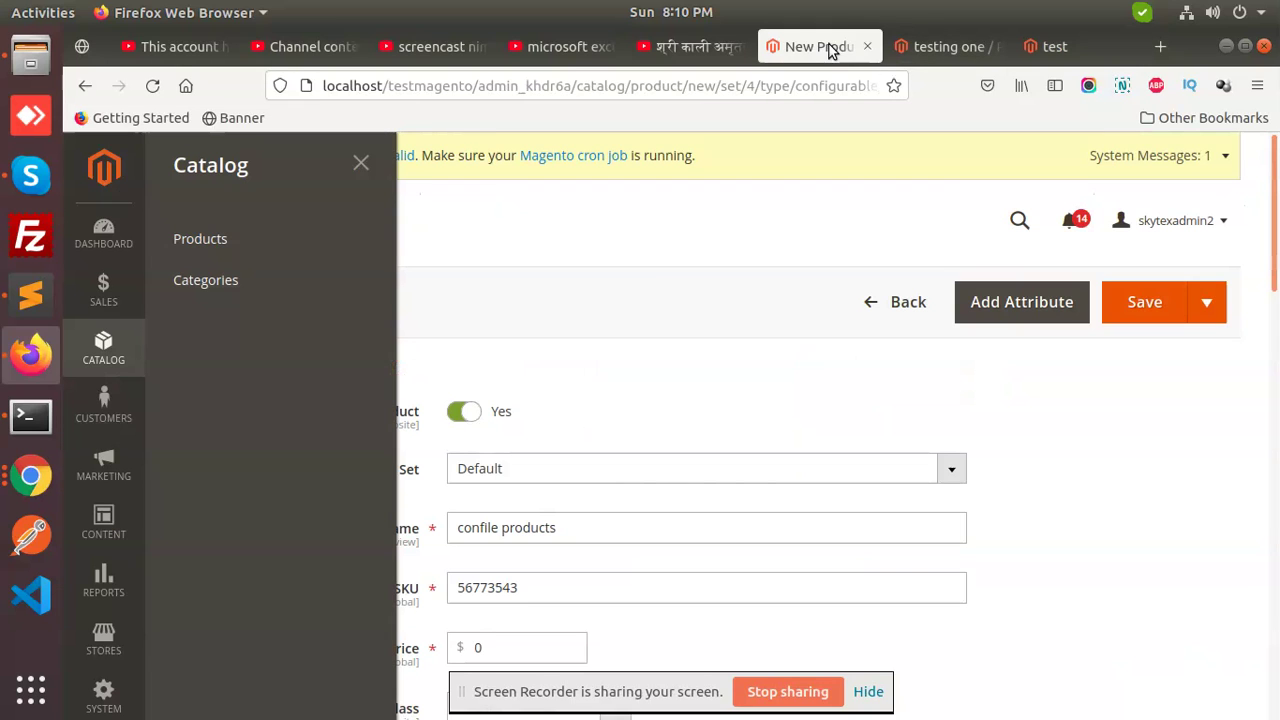
click(626, 294)
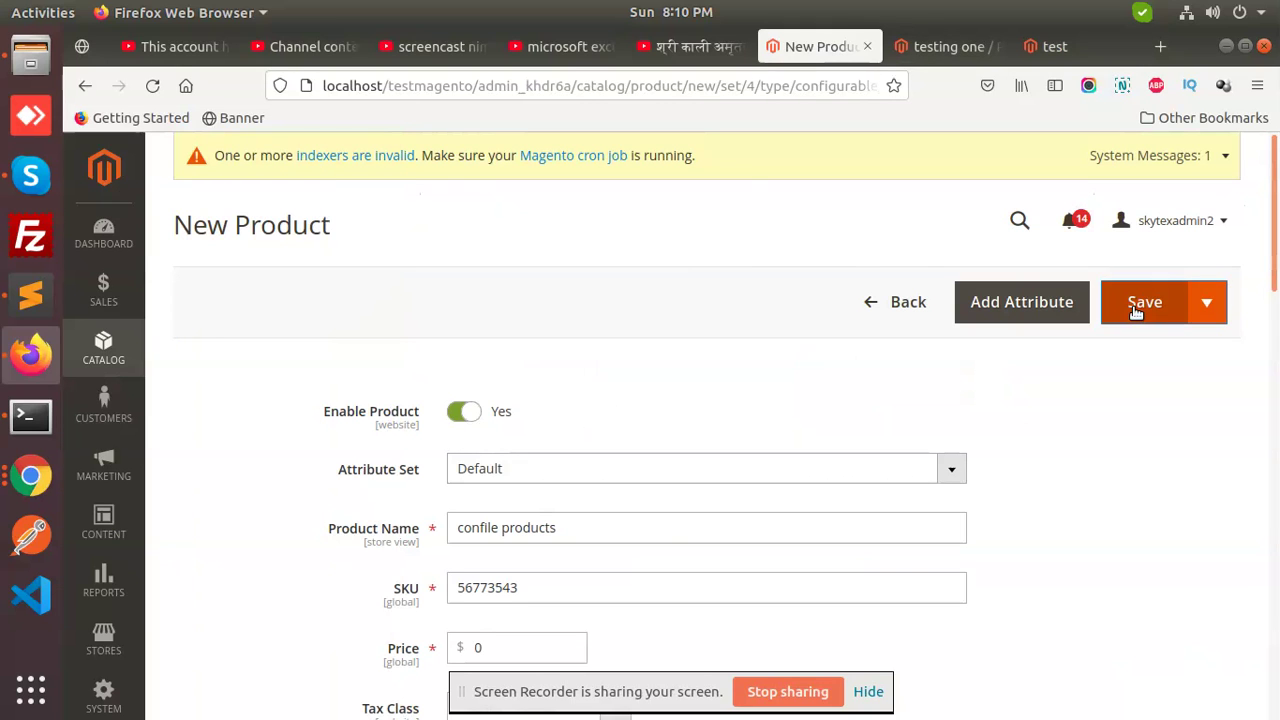
click(1135, 310)
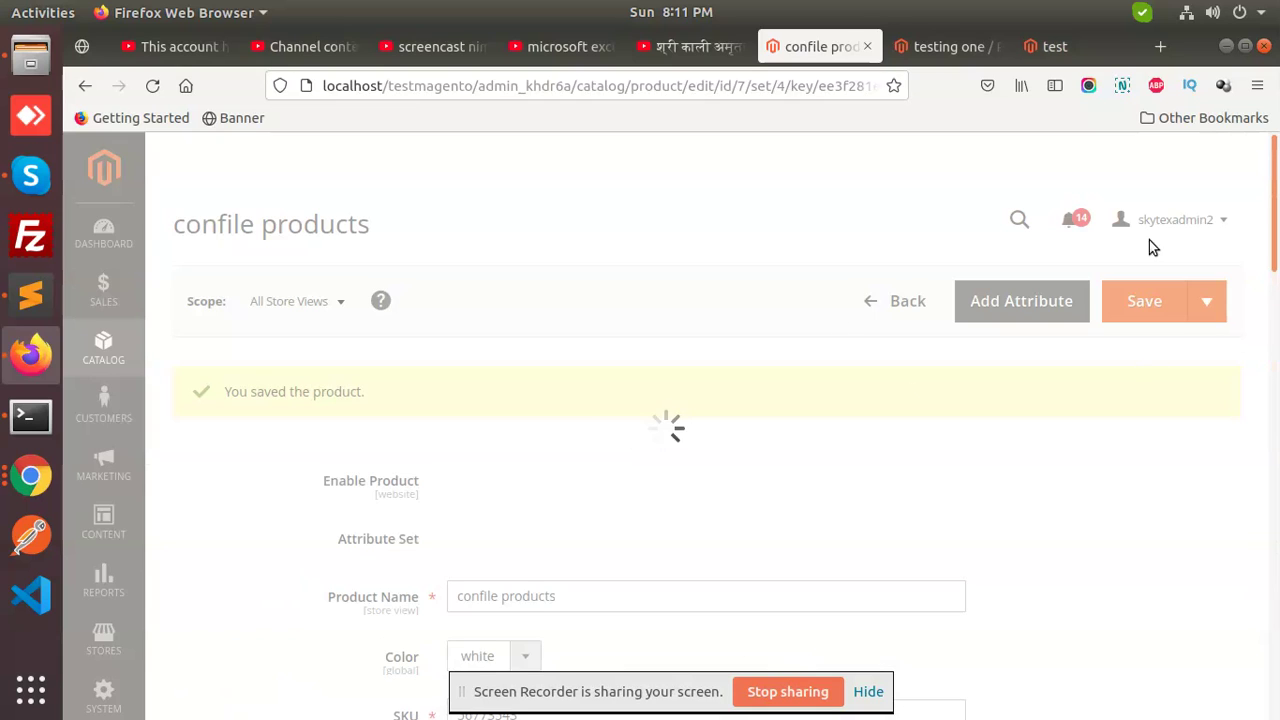
Step: Keep white as the color of confile products and set its Stock Status to In Stock
drag(1277, 220, 1276, 312)
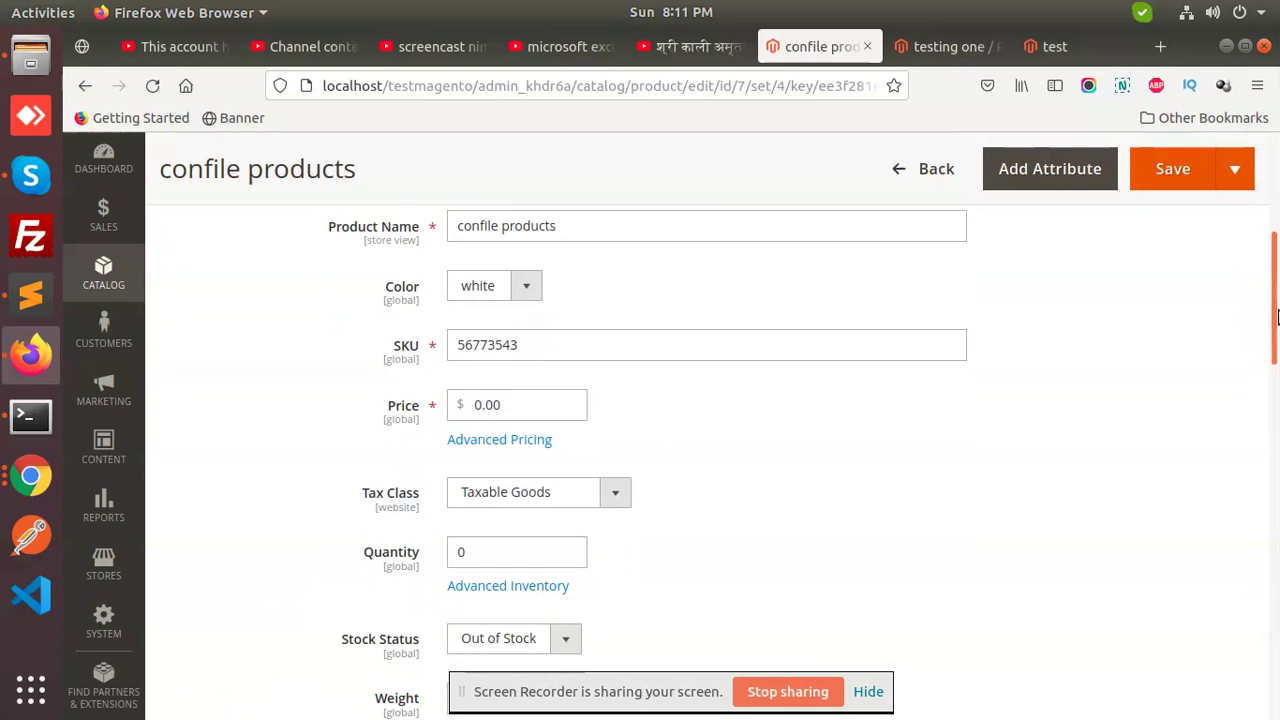
click(526, 288)
click(532, 313)
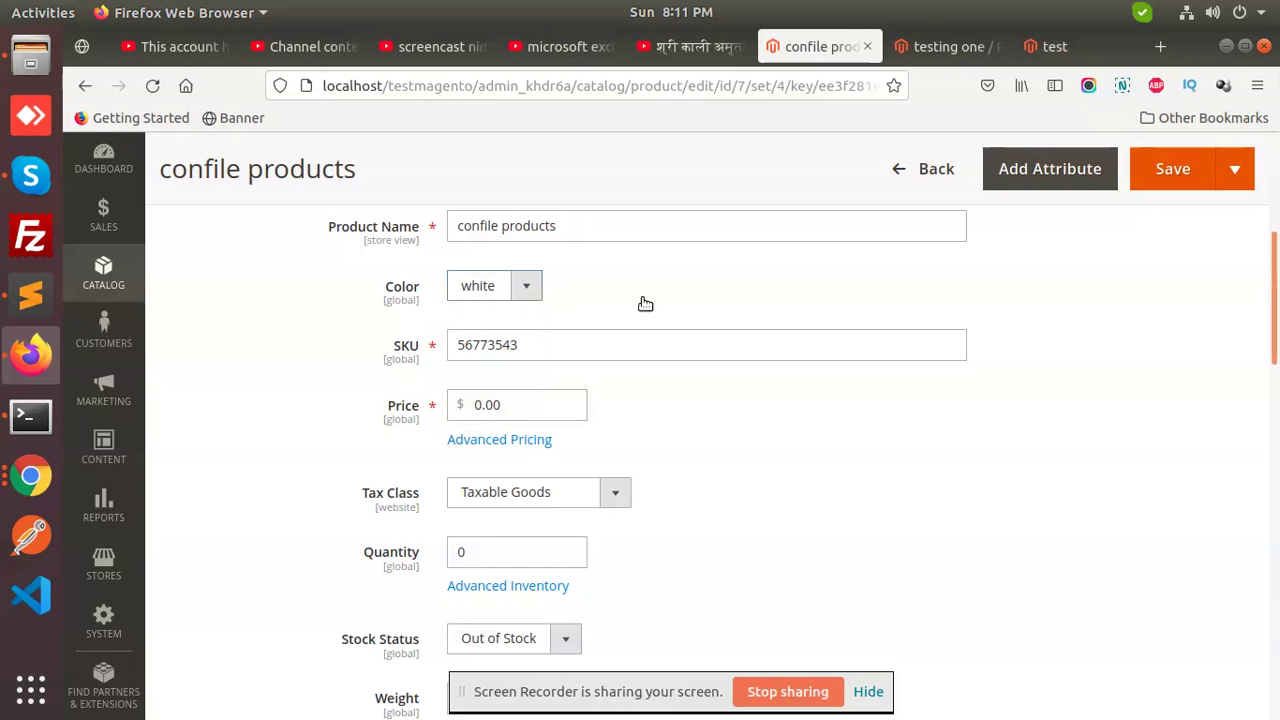
drag(1277, 340, 1277, 428)
click(540, 296)
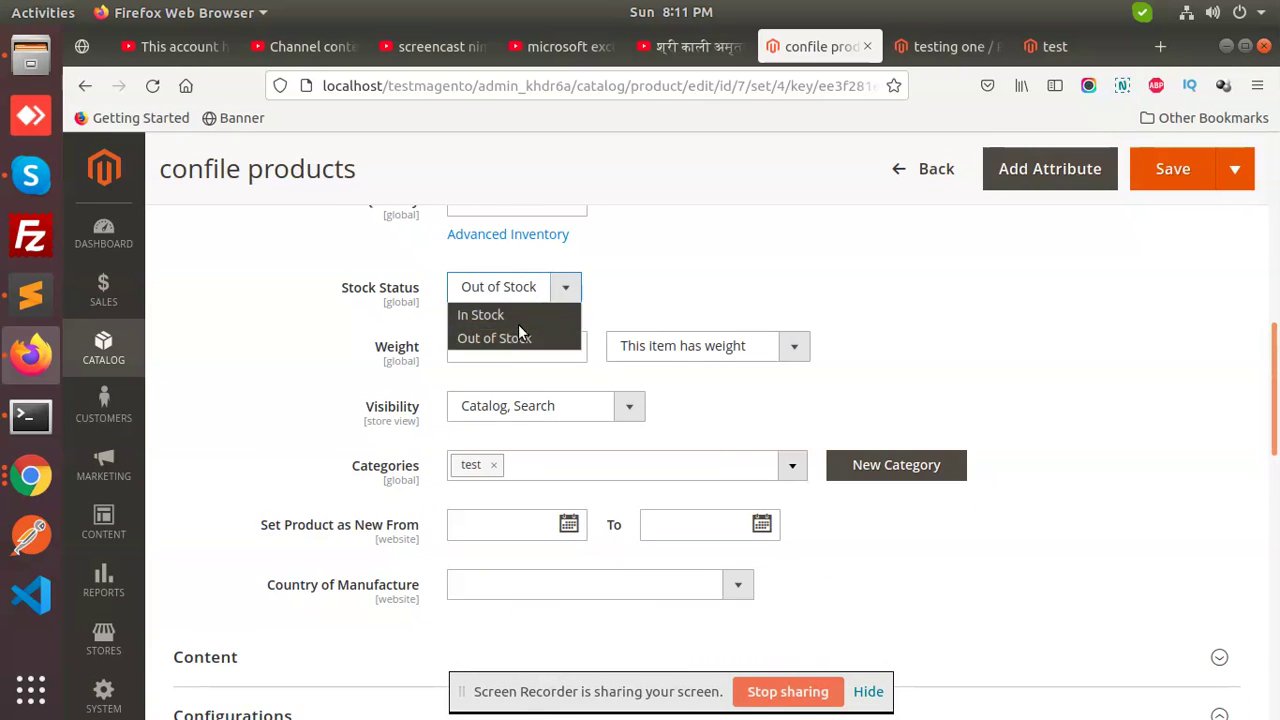
click(514, 316)
Step: Start creating configurations for confile products, using color as the configurable attribute
drag(1277, 400, 1277, 500)
click(1155, 407)
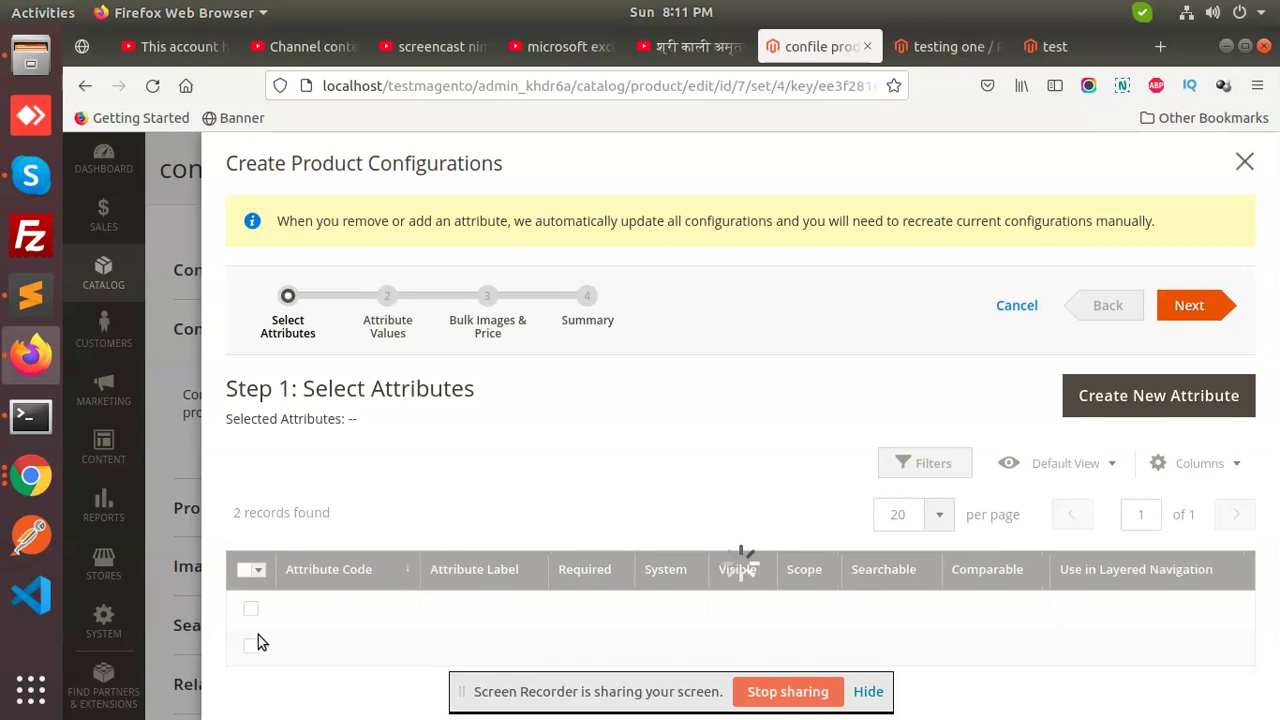
click(250, 628)
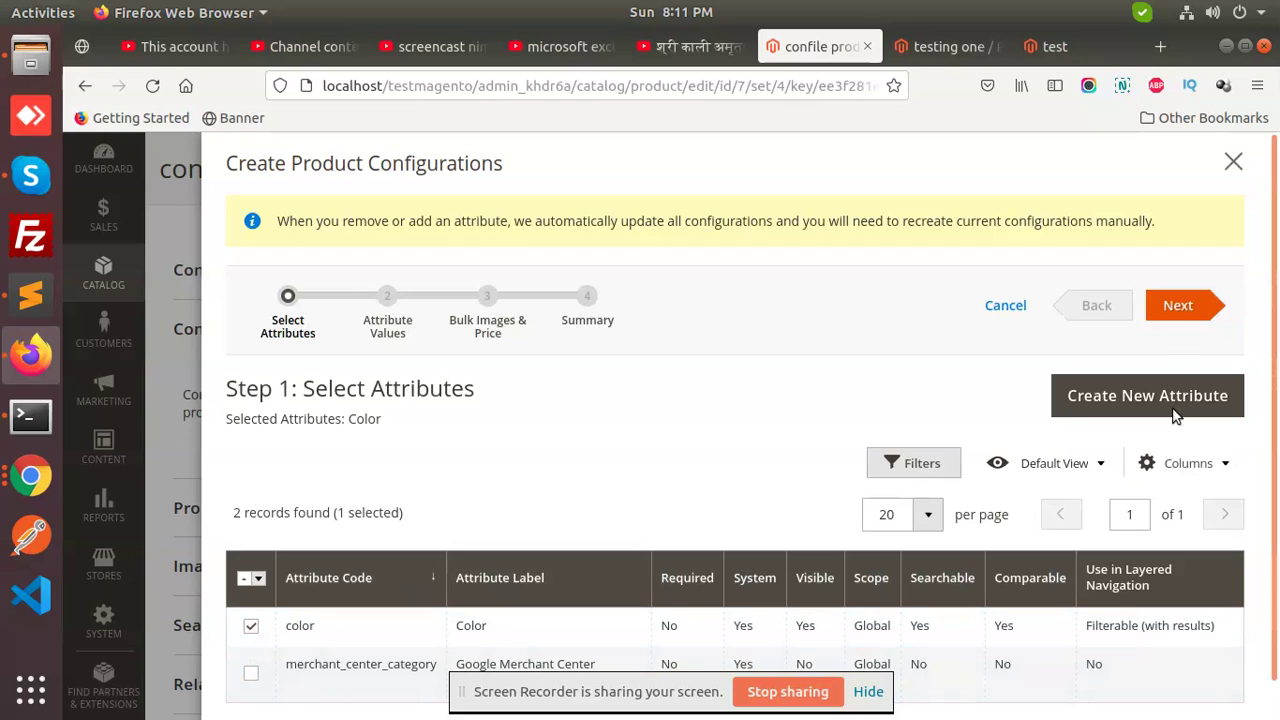
click(1180, 309)
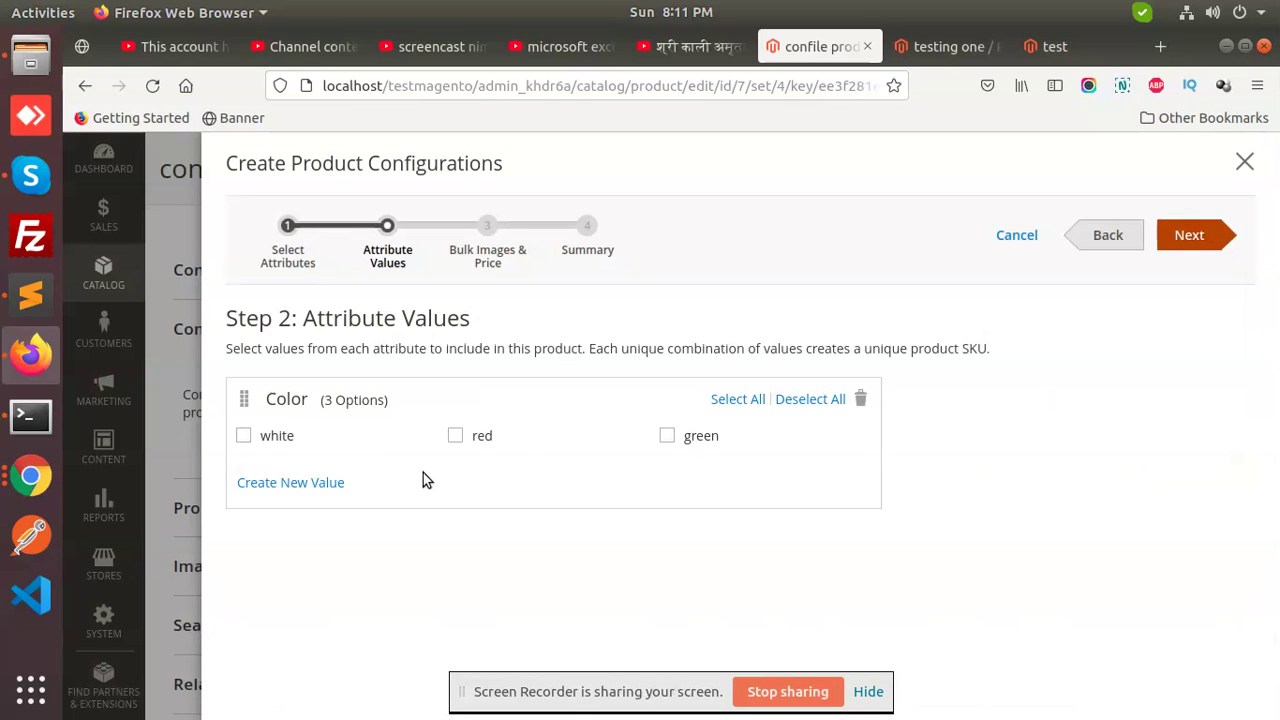
Step: Include the white, red and green color values, skip bulk images and price, and generate the variations
click(243, 437)
click(496, 445)
click(683, 447)
click(1197, 248)
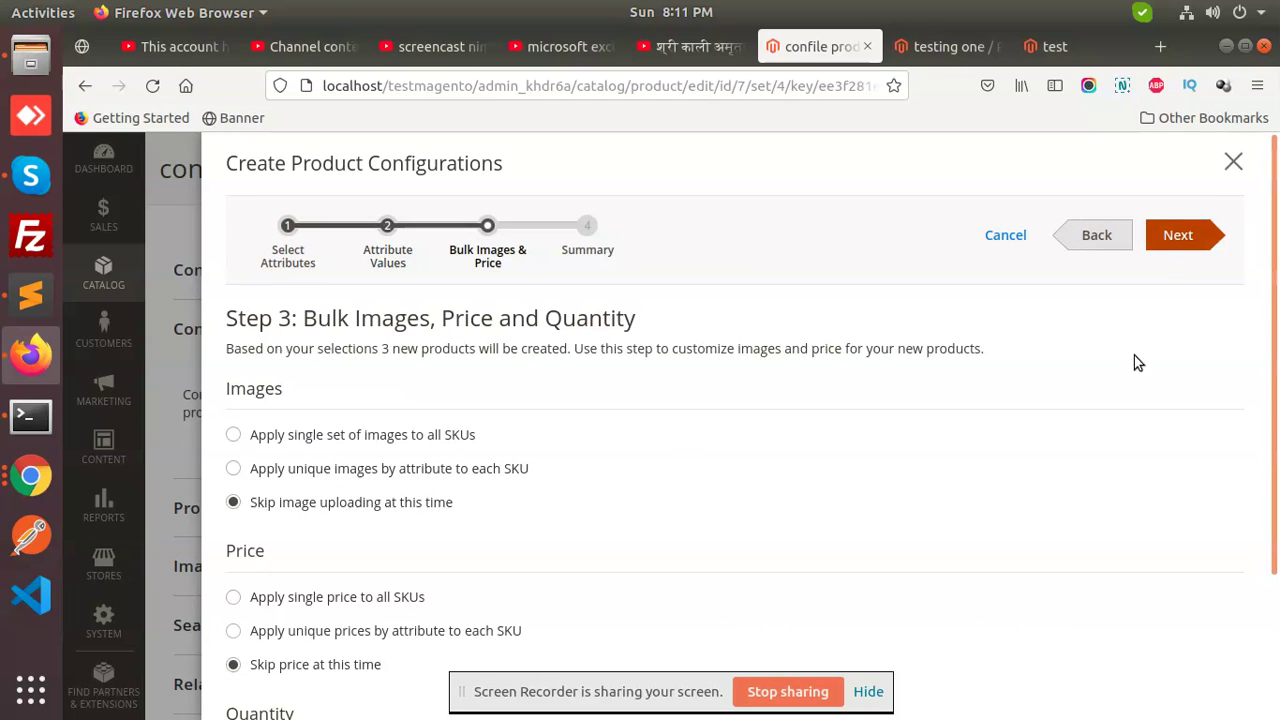
click(1180, 238)
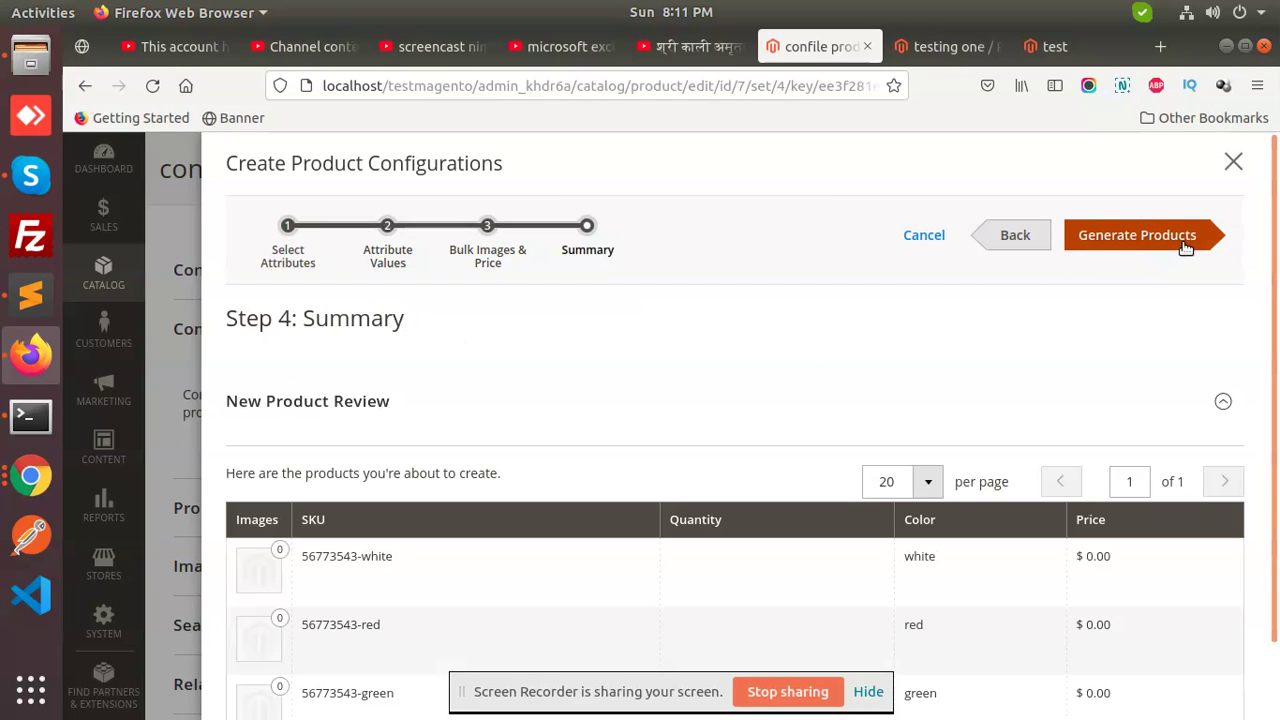
click(1186, 248)
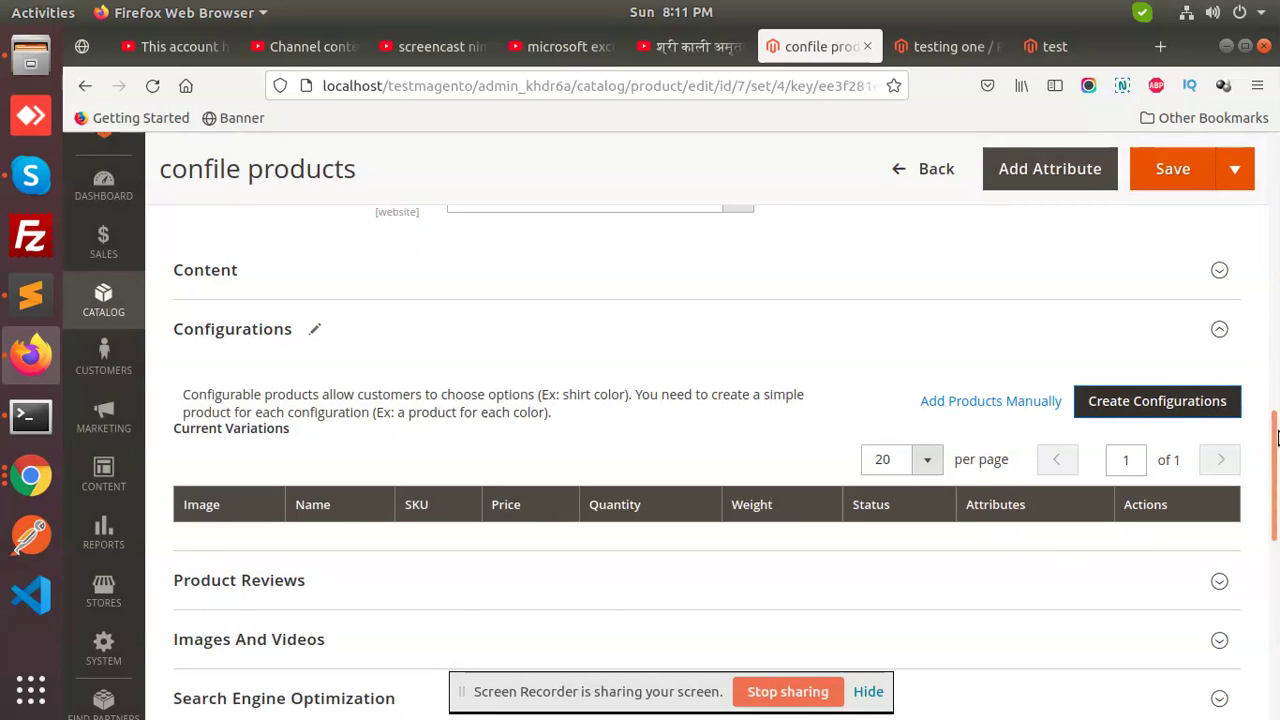
Step: Remove the generated white and red variations from the current variations of confile products
drag(1270, 440, 1277, 510)
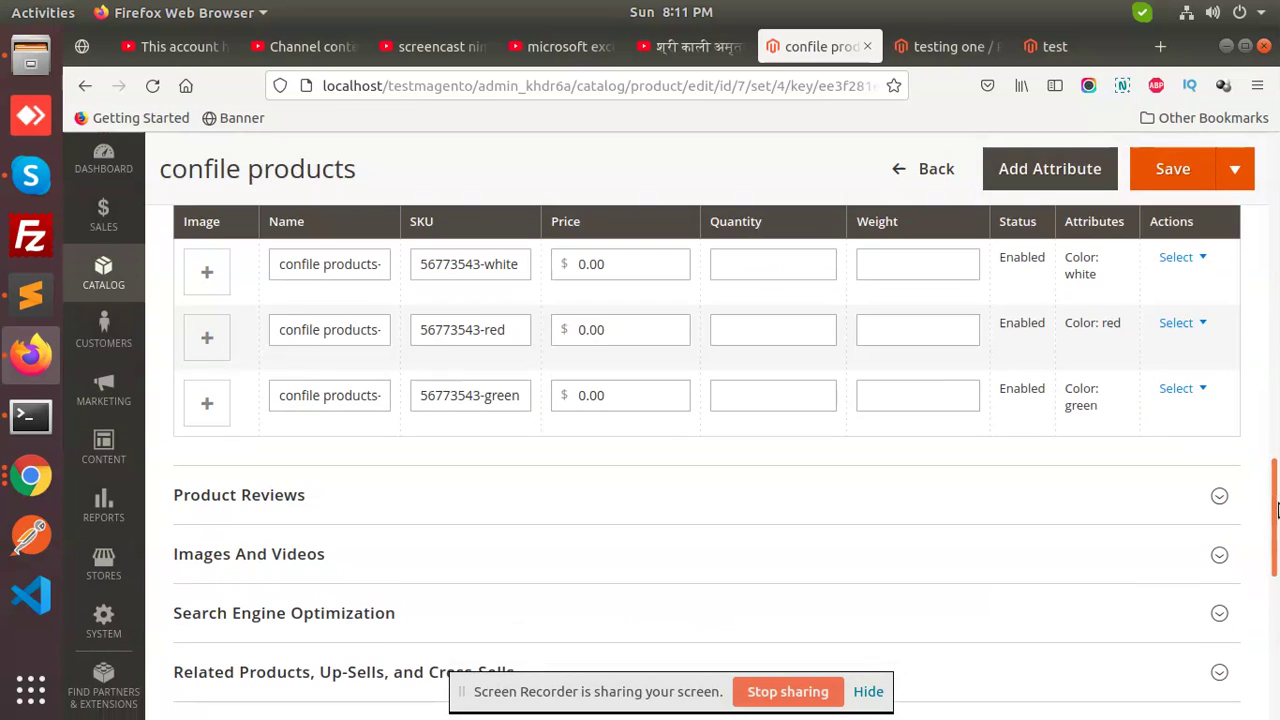
click(1205, 260)
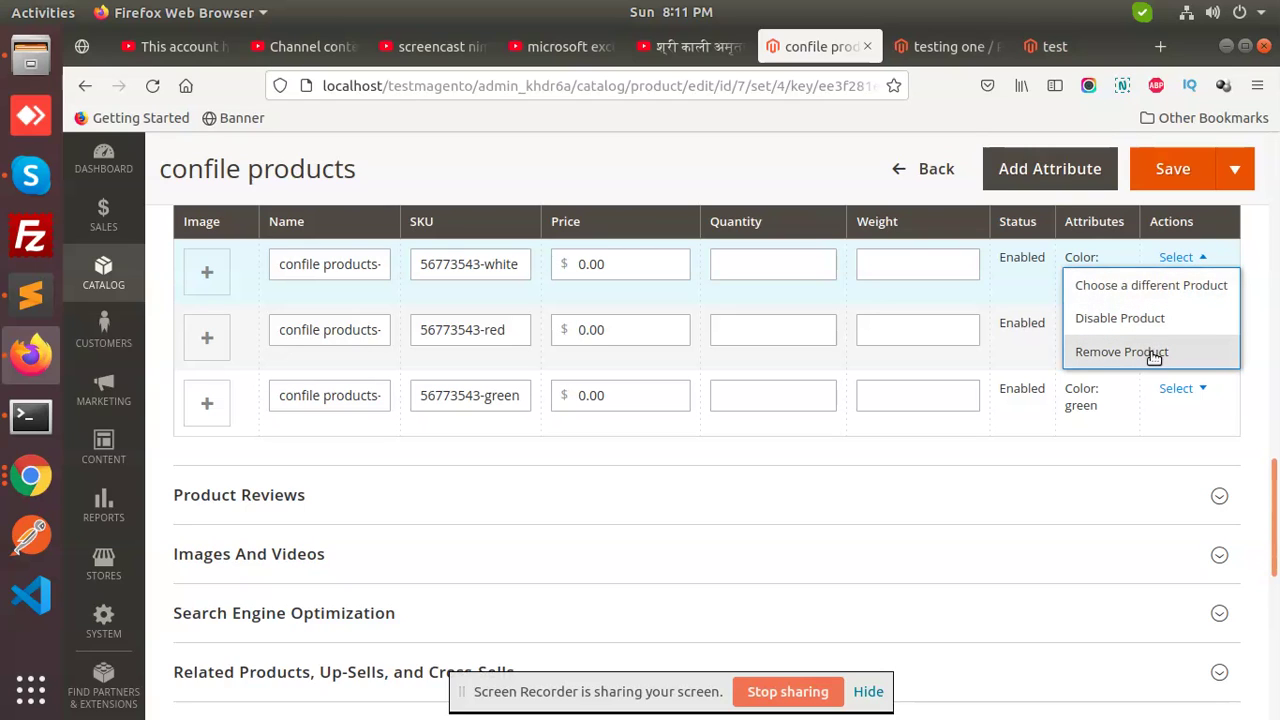
click(1150, 352)
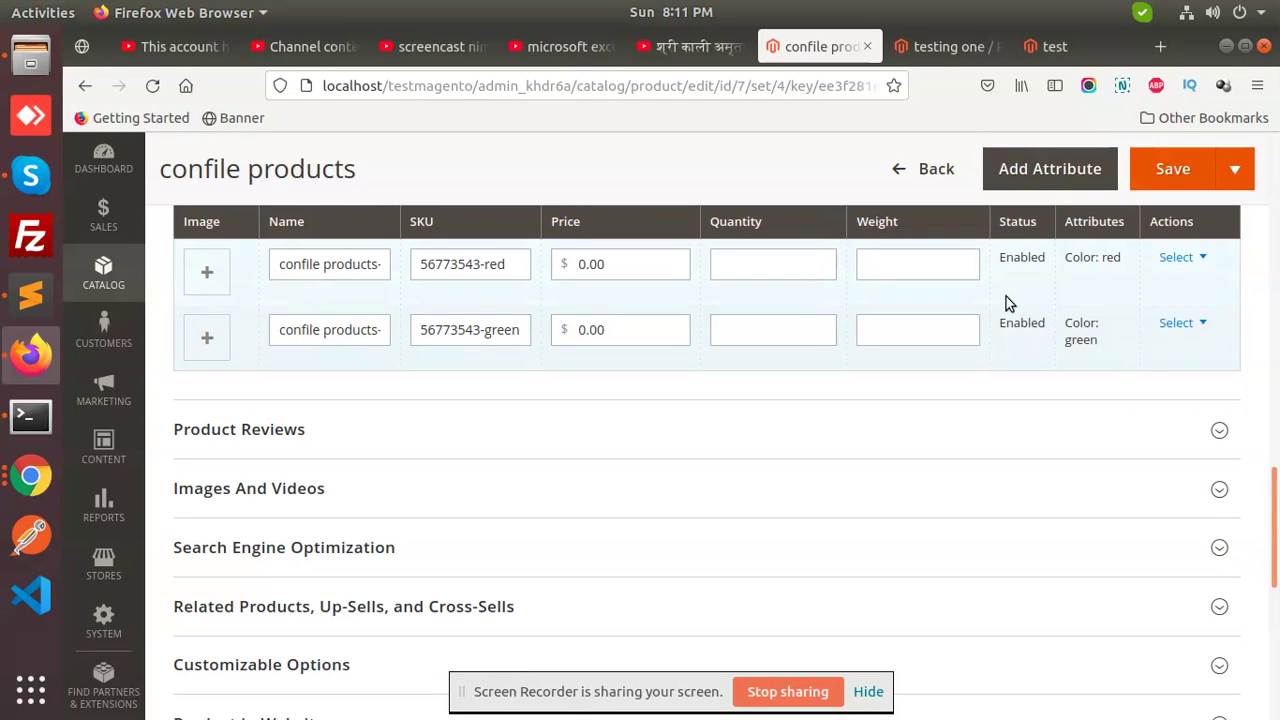
click(1184, 258)
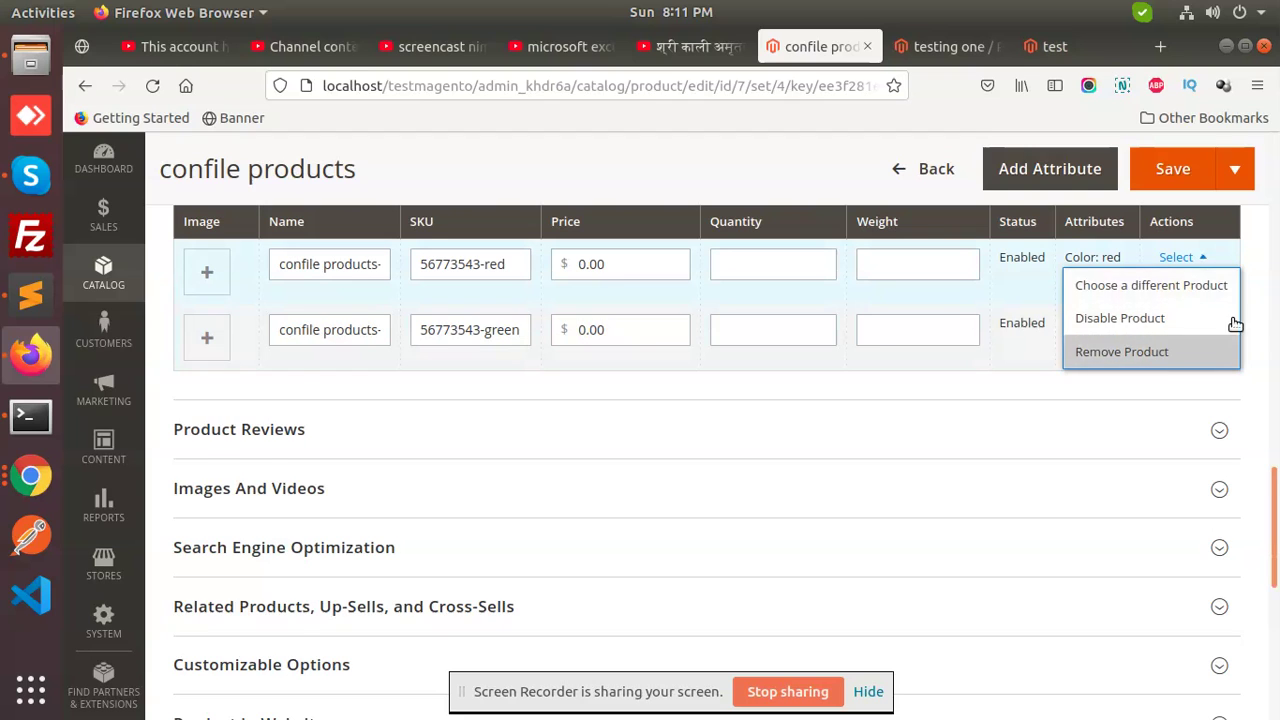
click(1135, 351)
scroll(1277, 511, up, 3)
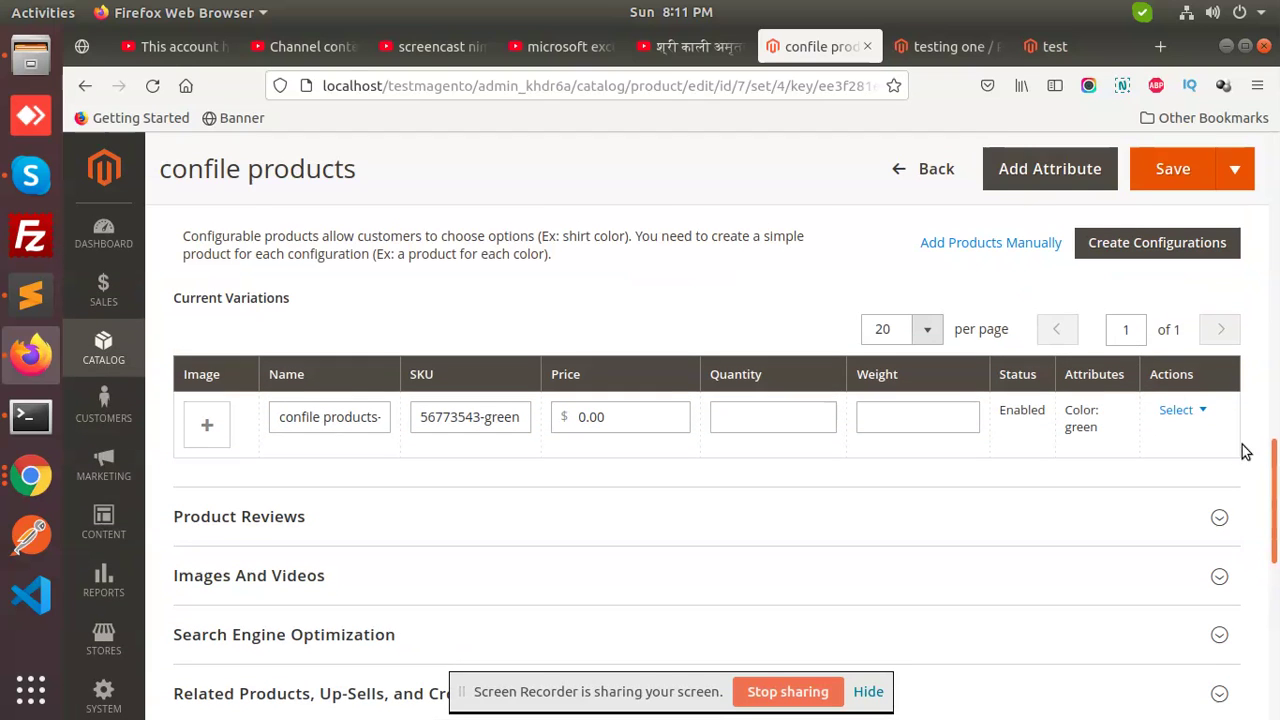
Step: Manually add the existing products tst1 and asgsadhdshds as variations of confile products
click(1015, 245)
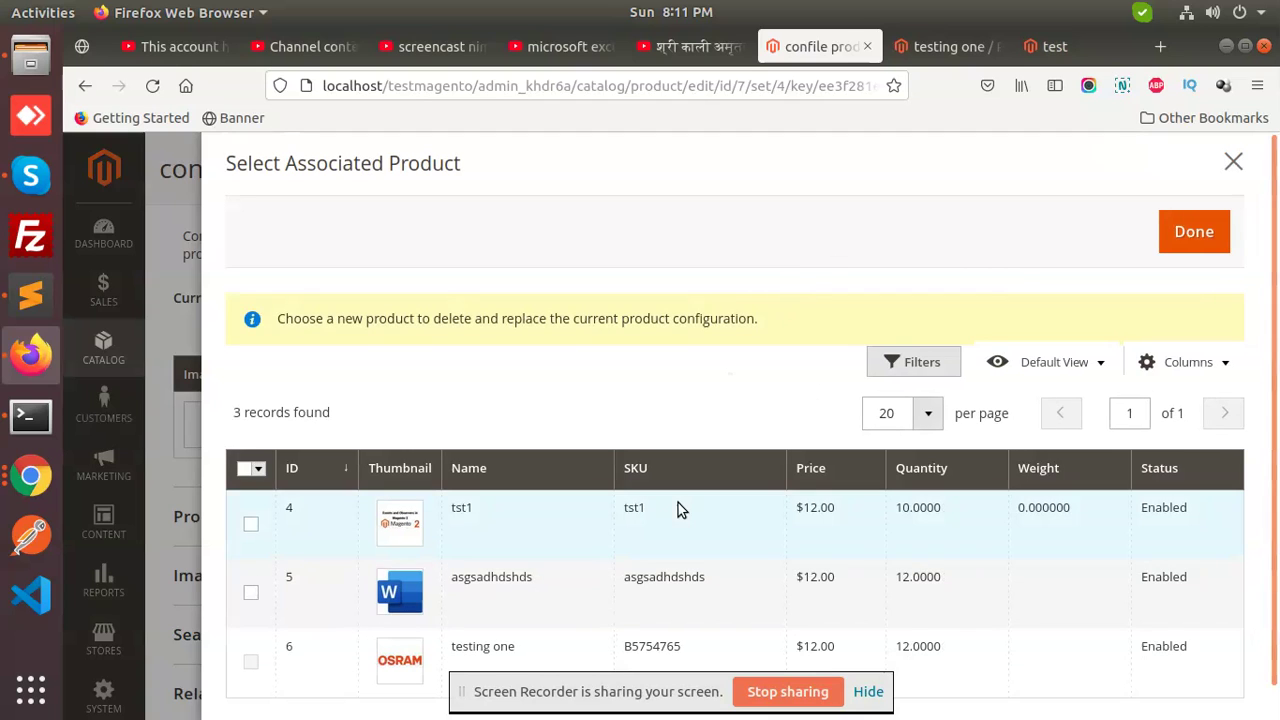
click(250, 472)
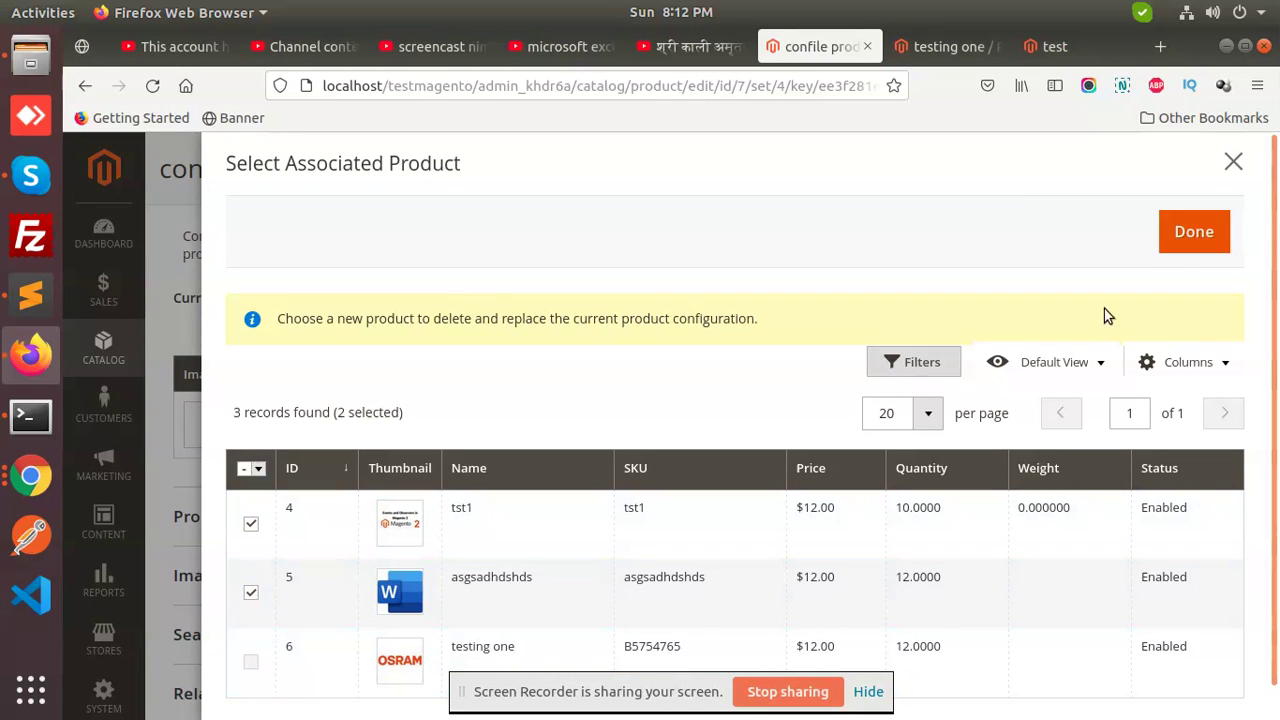
click(1194, 232)
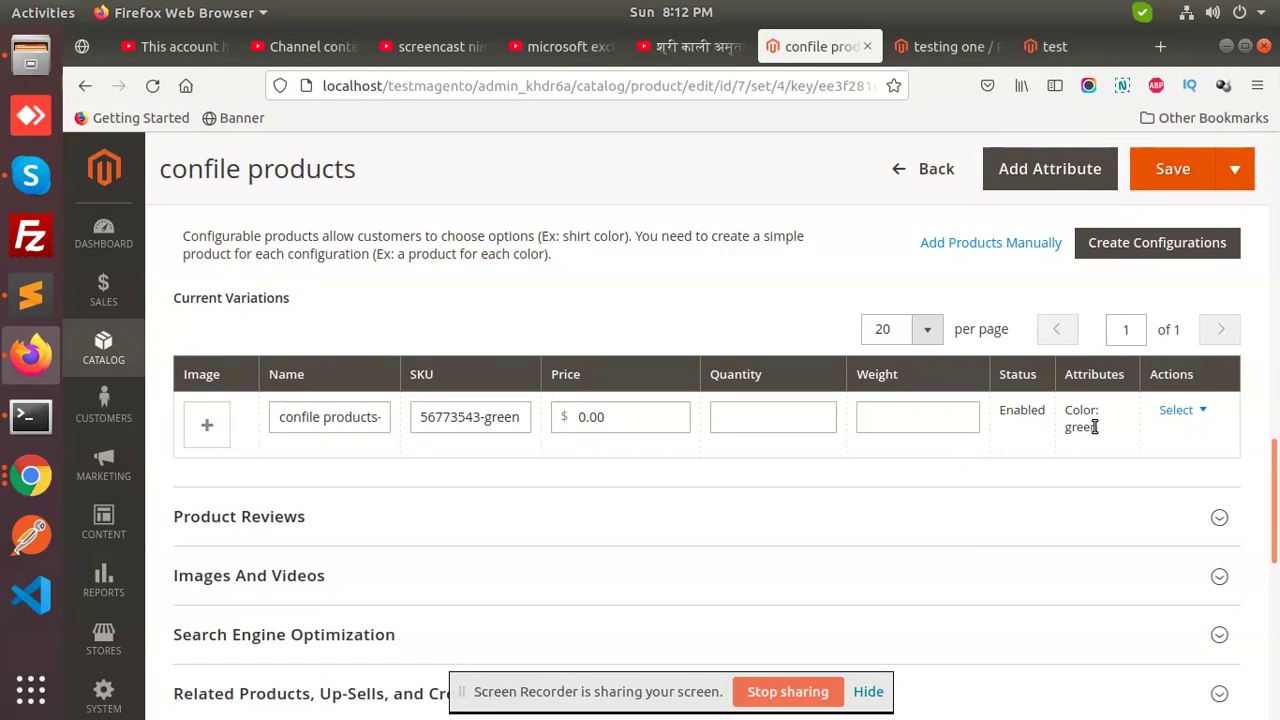
Step: Remove the generated green variation and manually add the existing product testing one in its place
click(1180, 410)
click(1145, 505)
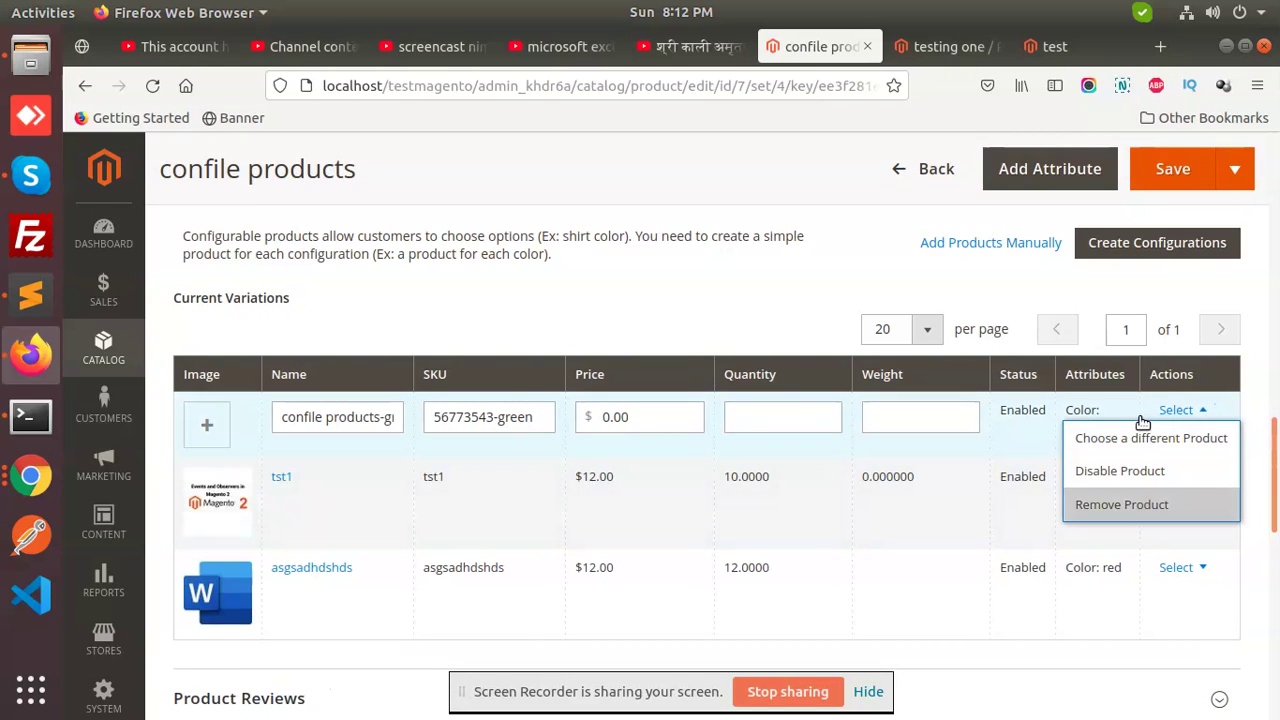
click(1000, 250)
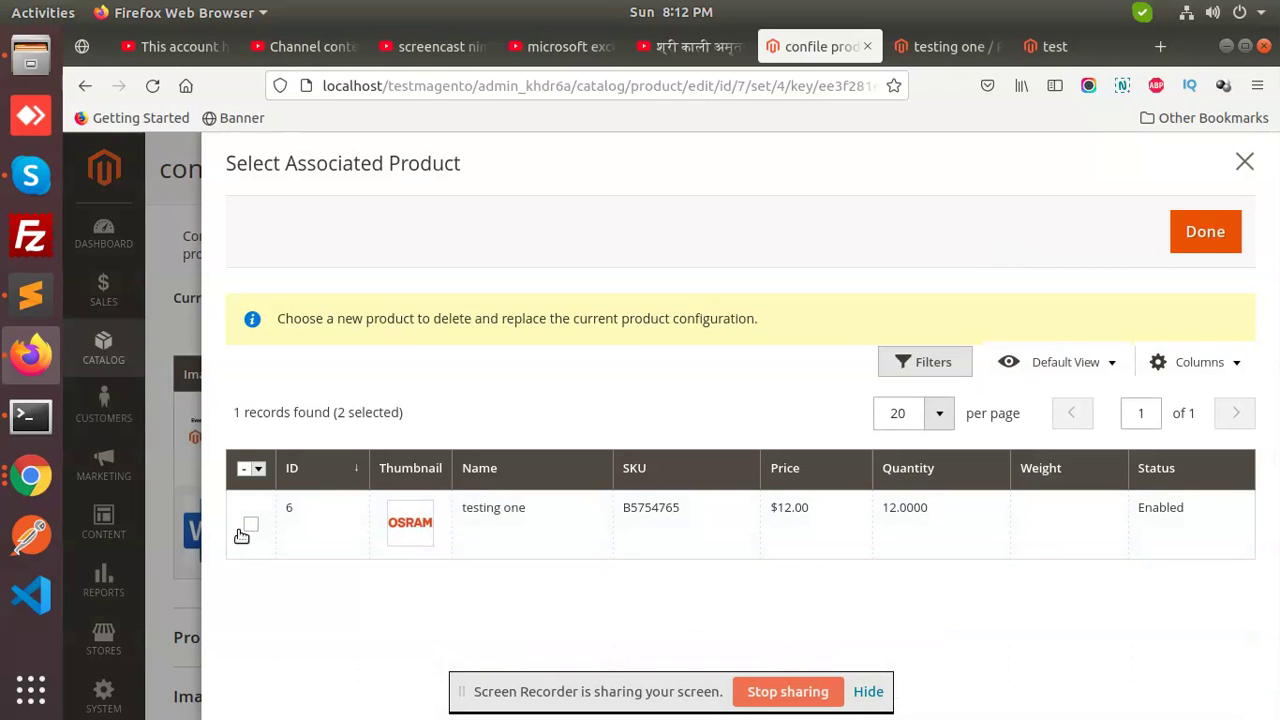
click(1172, 242)
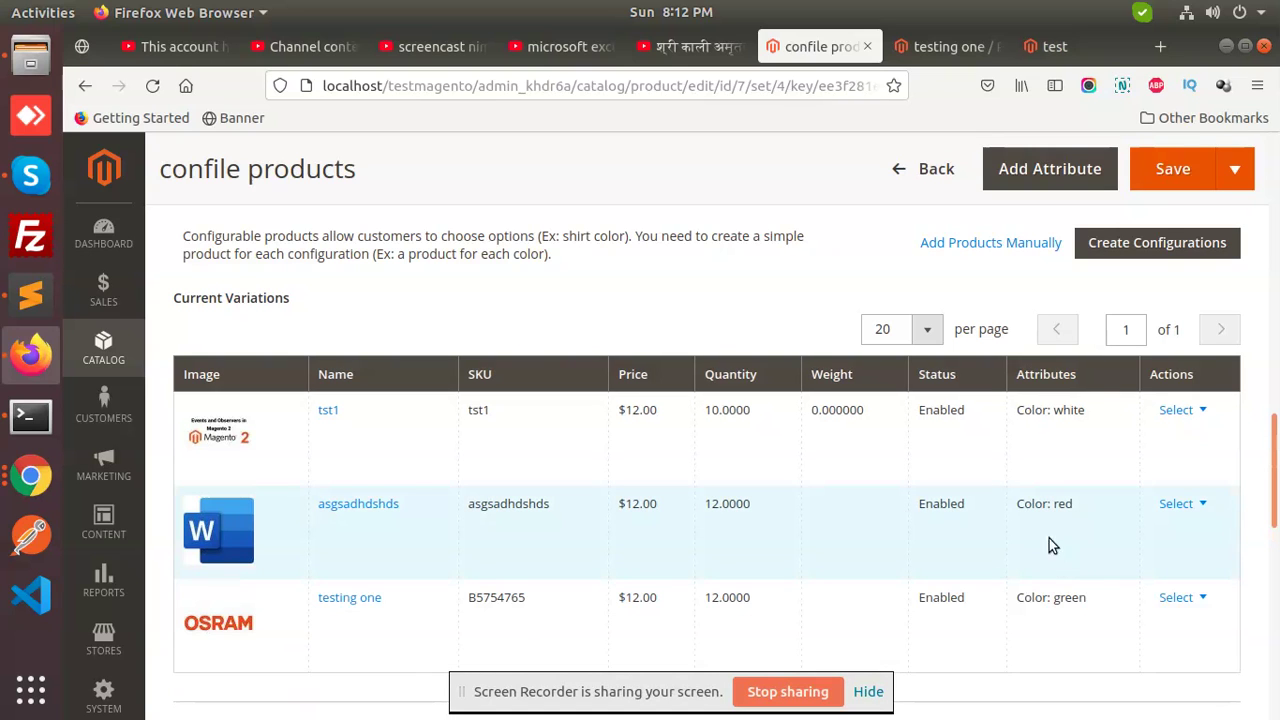
Step: Save confile products with its variations and flush the Magento cache from Cache Management
click(1172, 172)
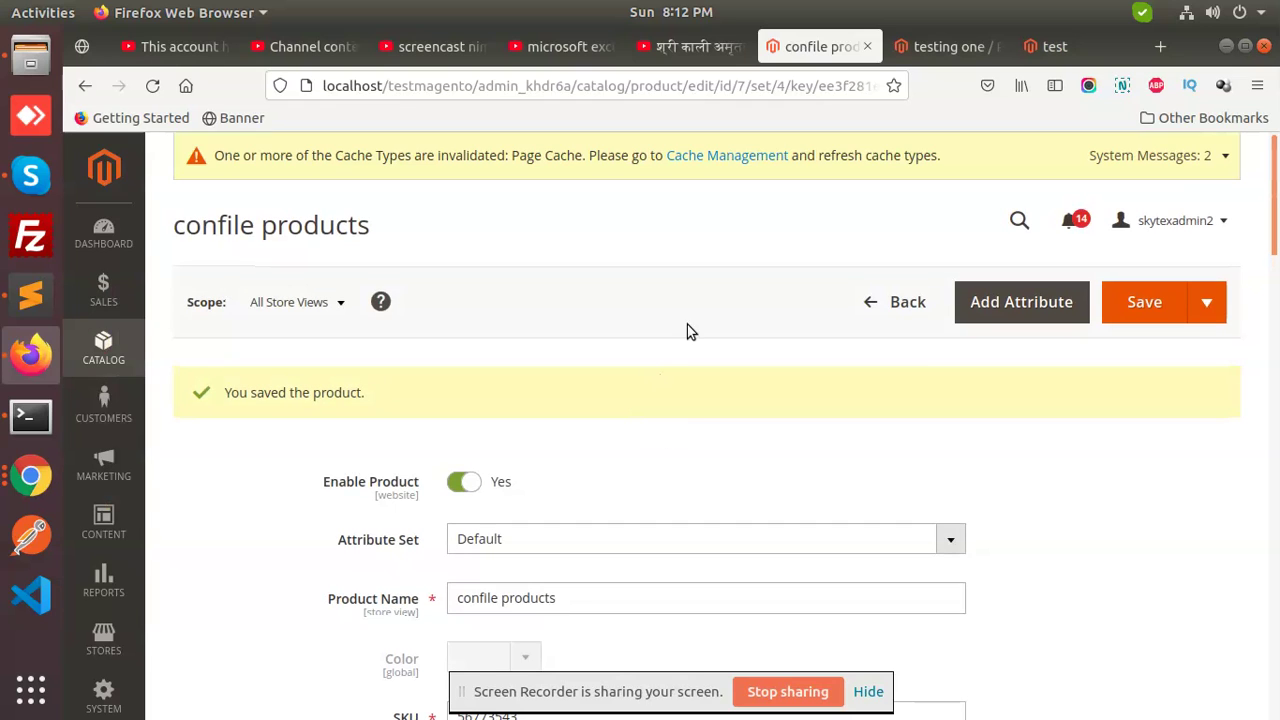
click(781, 158)
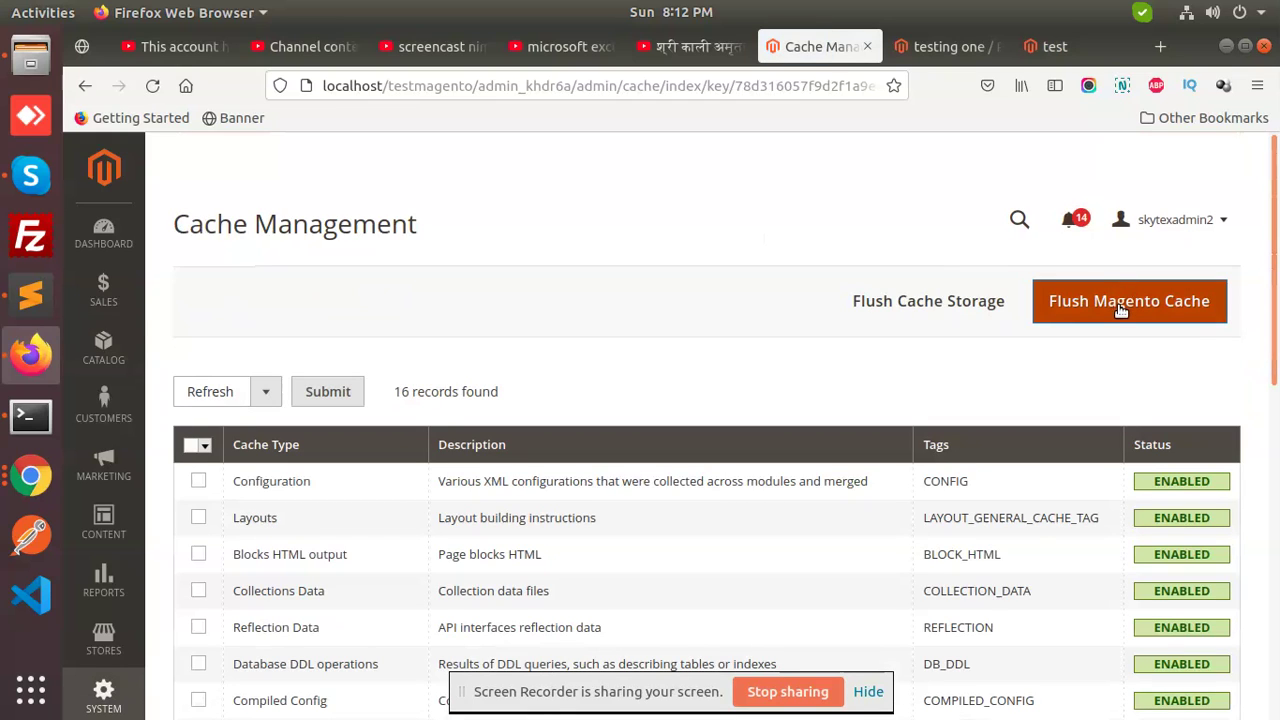
click(1121, 311)
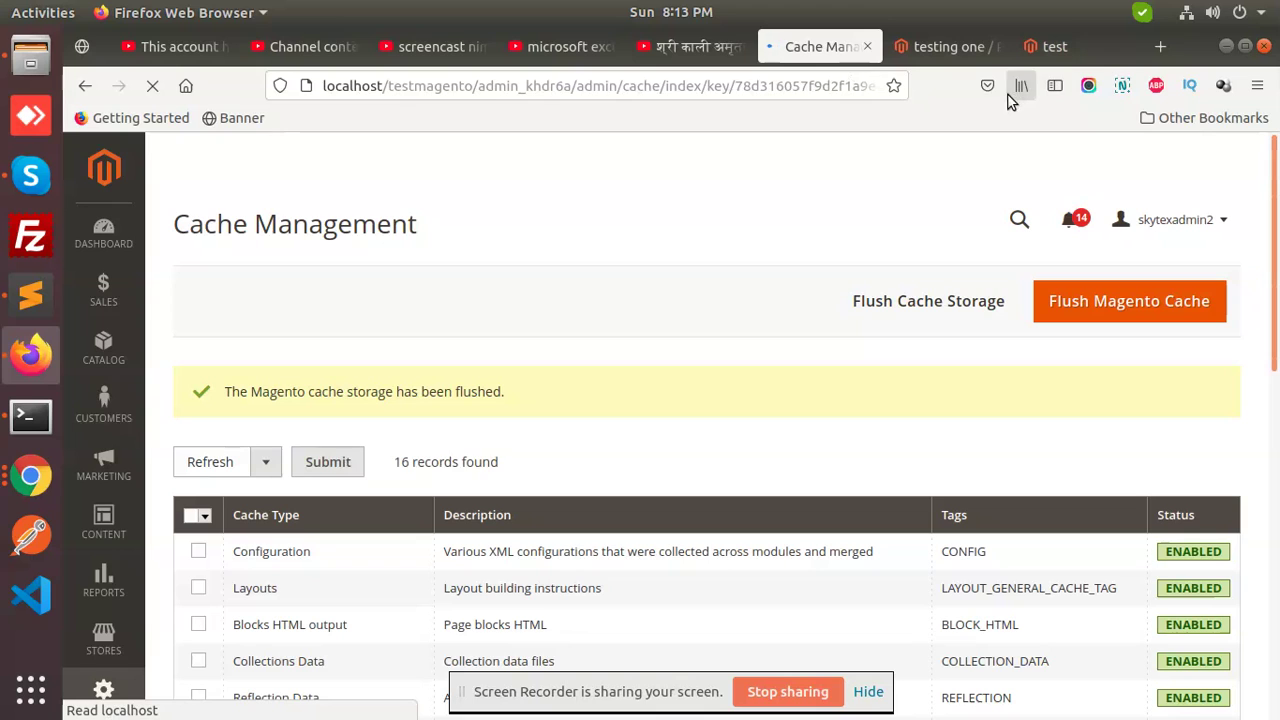
Step: Reload the storefront's test category page and open the confile products page to examine its color selection
click(959, 45)
click(1037, 52)
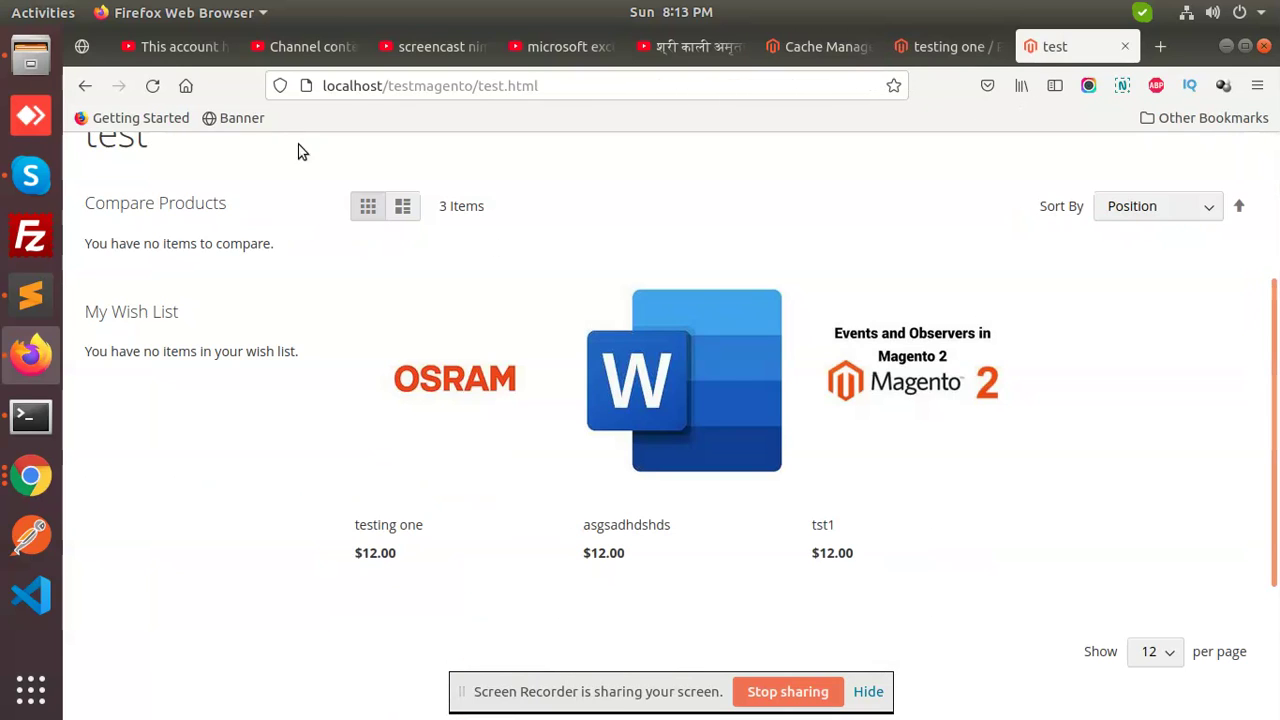
click(152, 86)
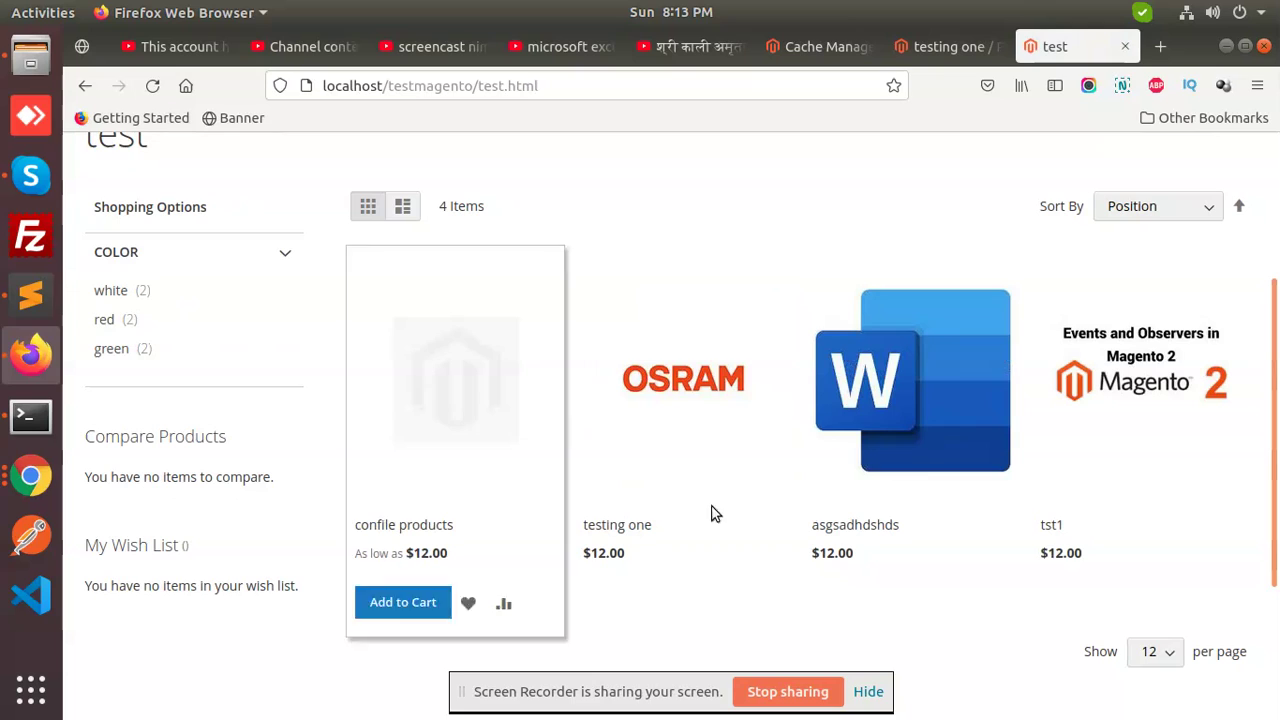
mouse_move(451, 520)
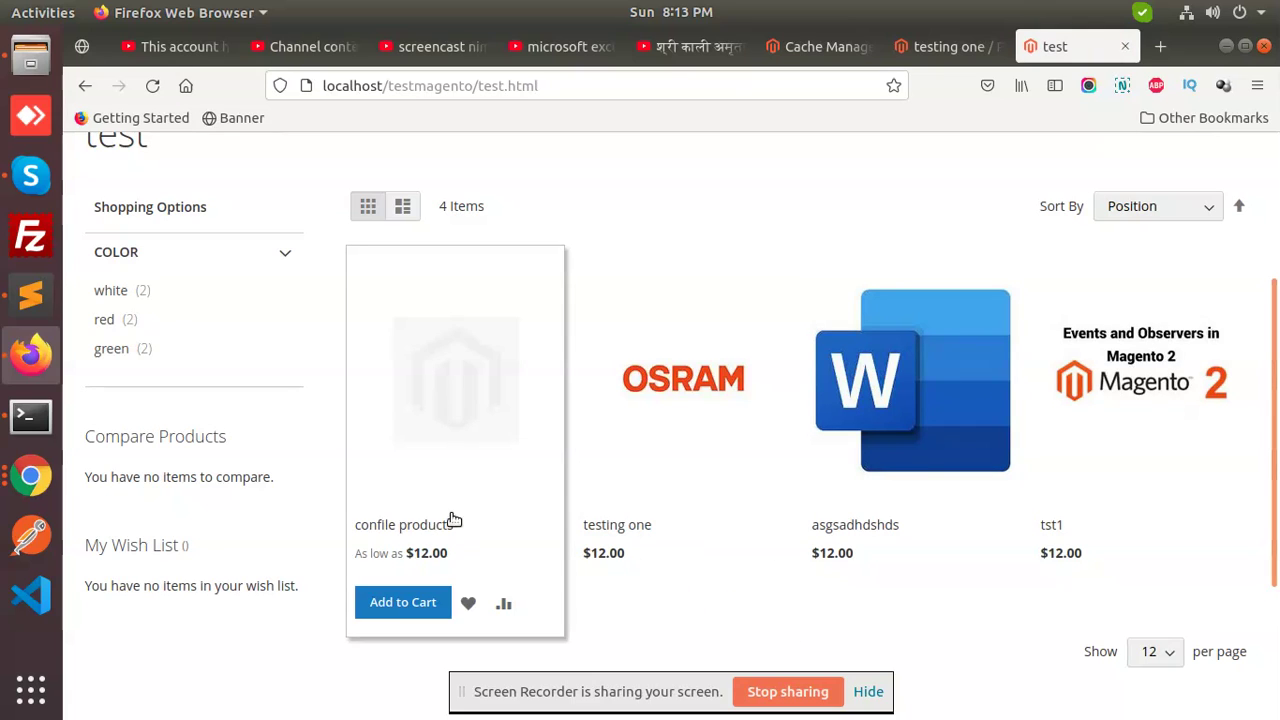
click(456, 400)
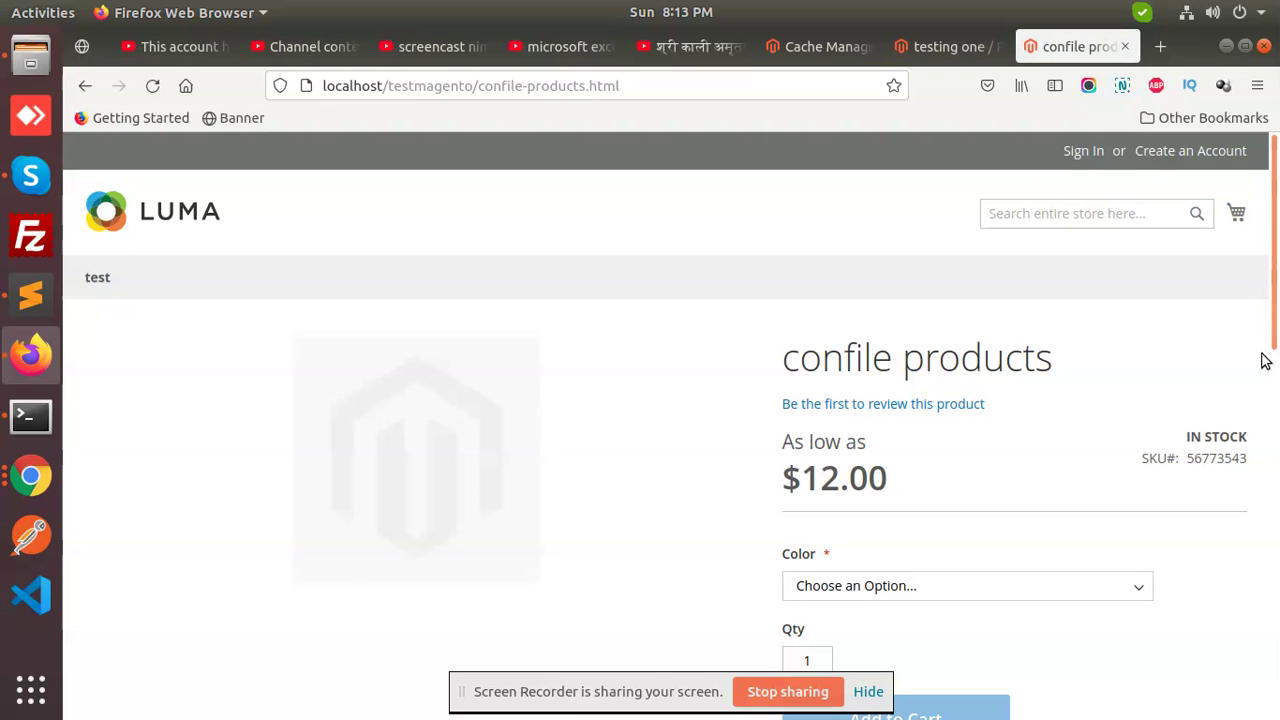
scroll(986, 428, down, 3)
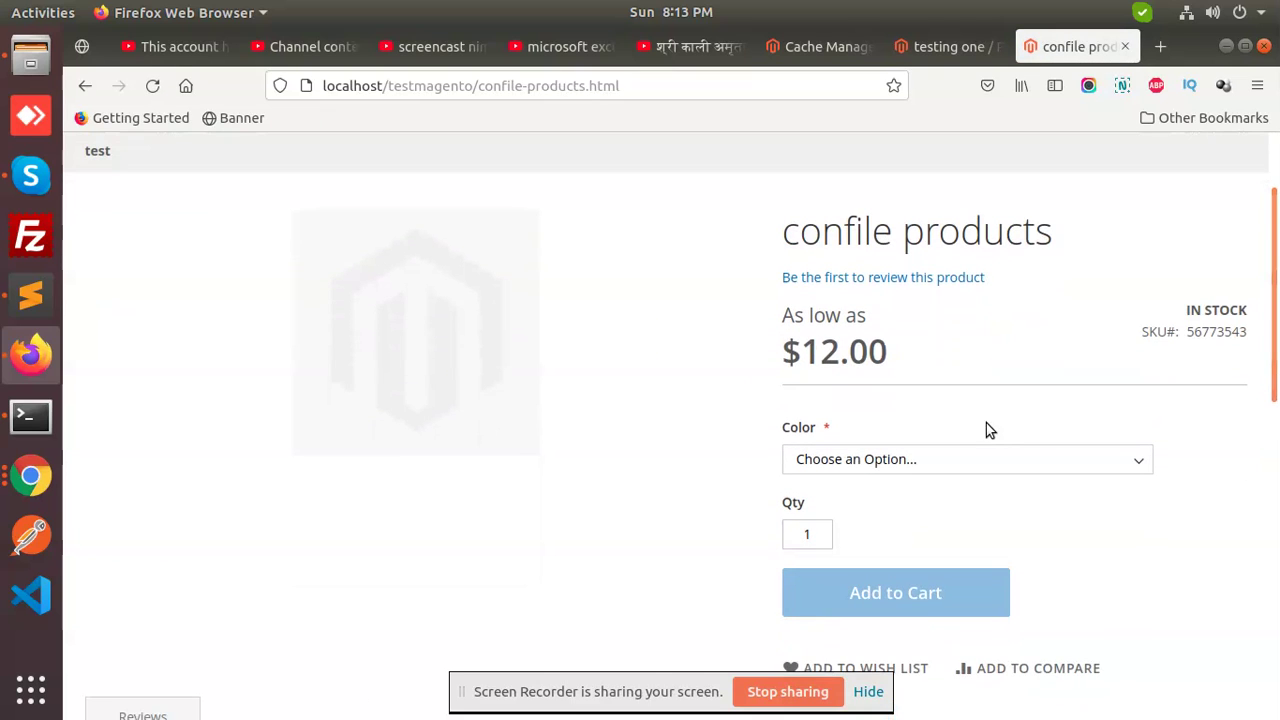
Step: Select the white, red and green color options of confile products one after another to check each variation's image and price
click(929, 456)
click(910, 460)
click(911, 462)
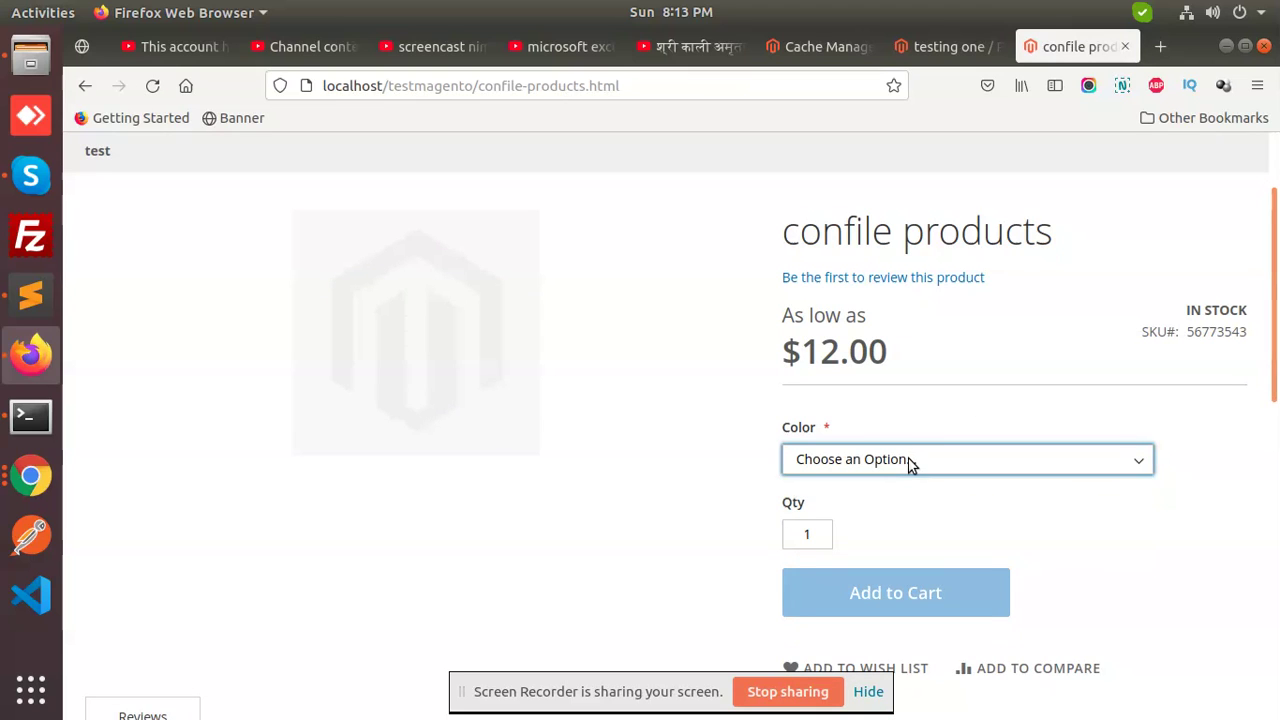
click(938, 478)
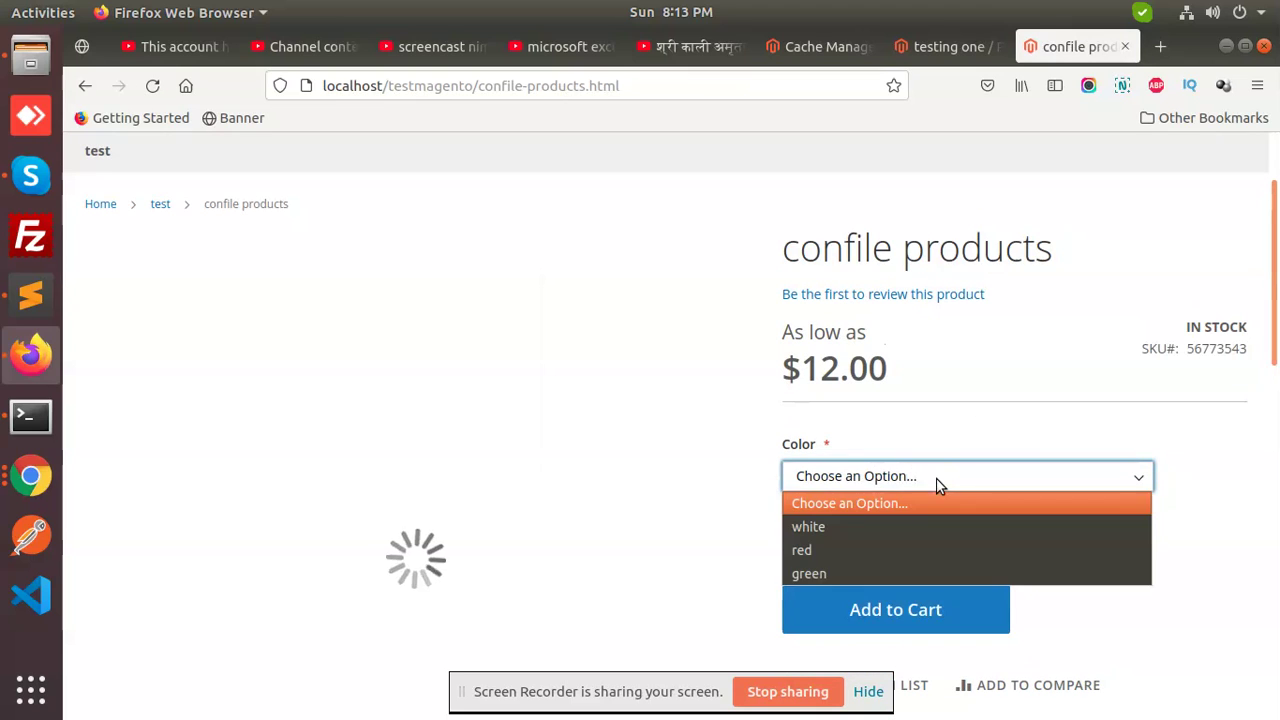
click(881, 535)
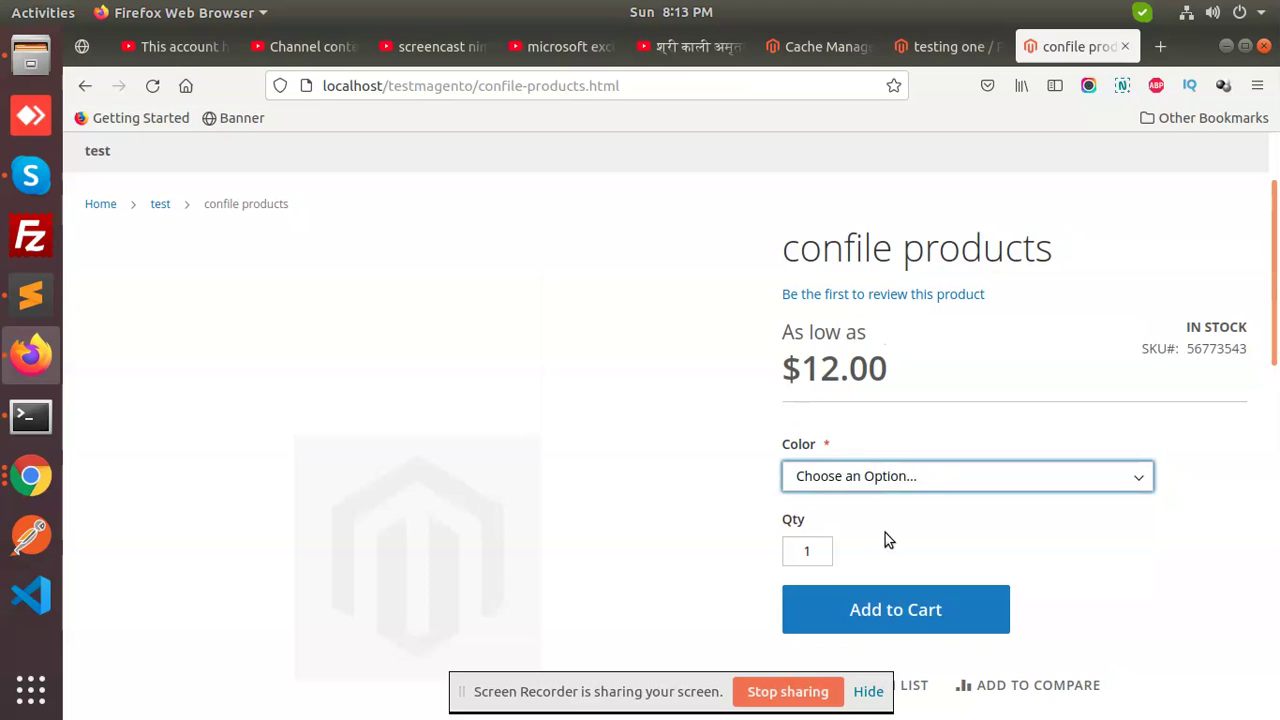
click(906, 443)
click(888, 516)
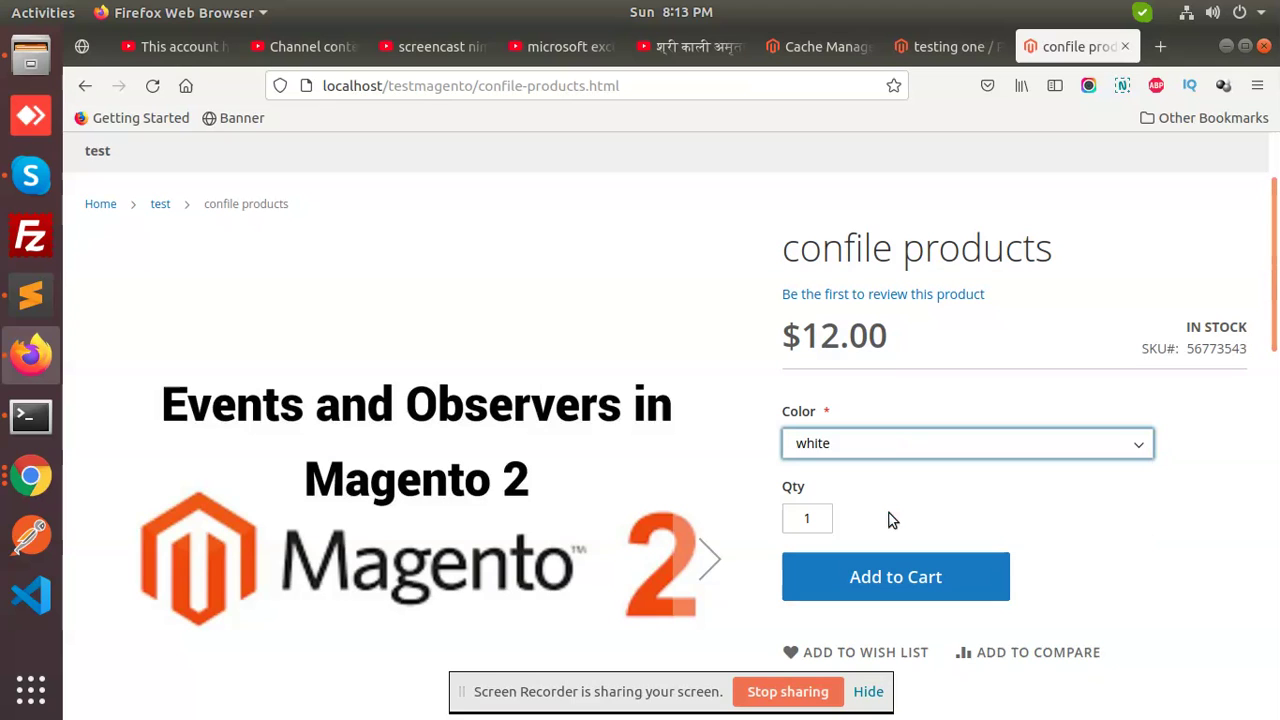
click(853, 448)
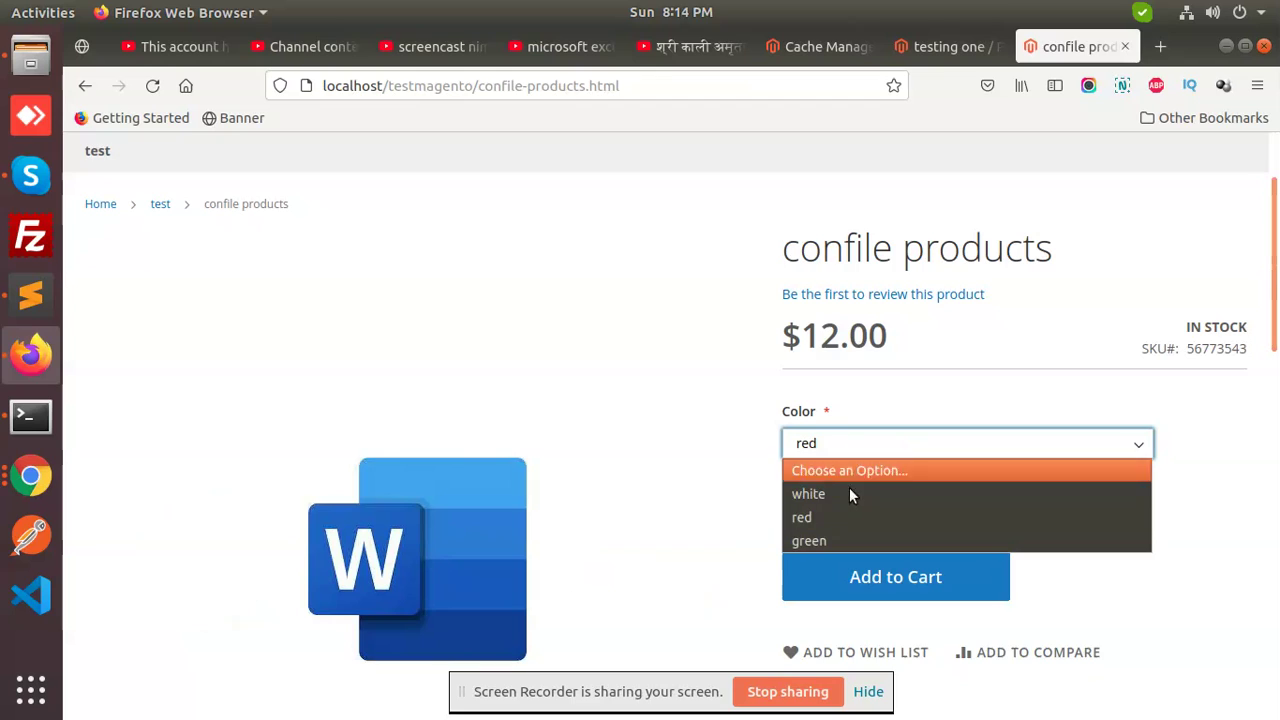
click(840, 532)
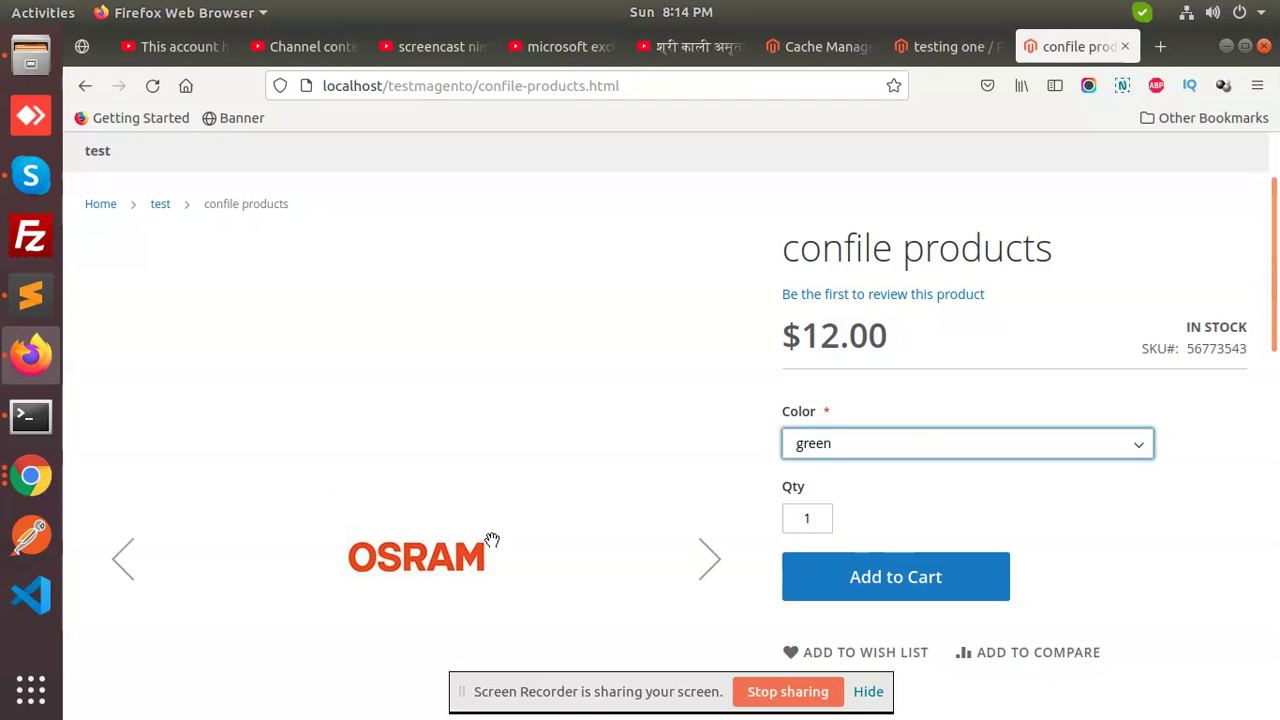